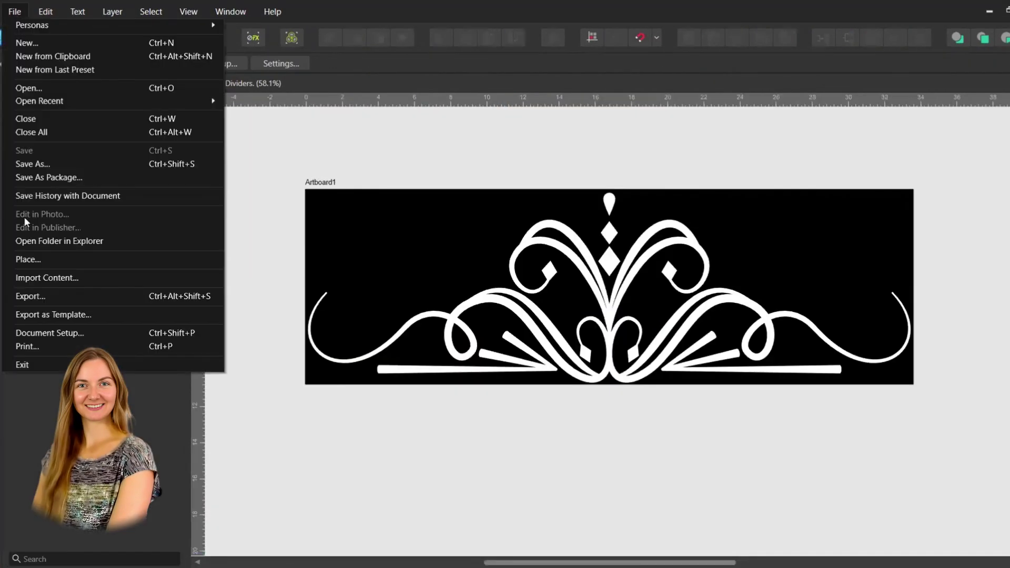
left_click(31, 295)
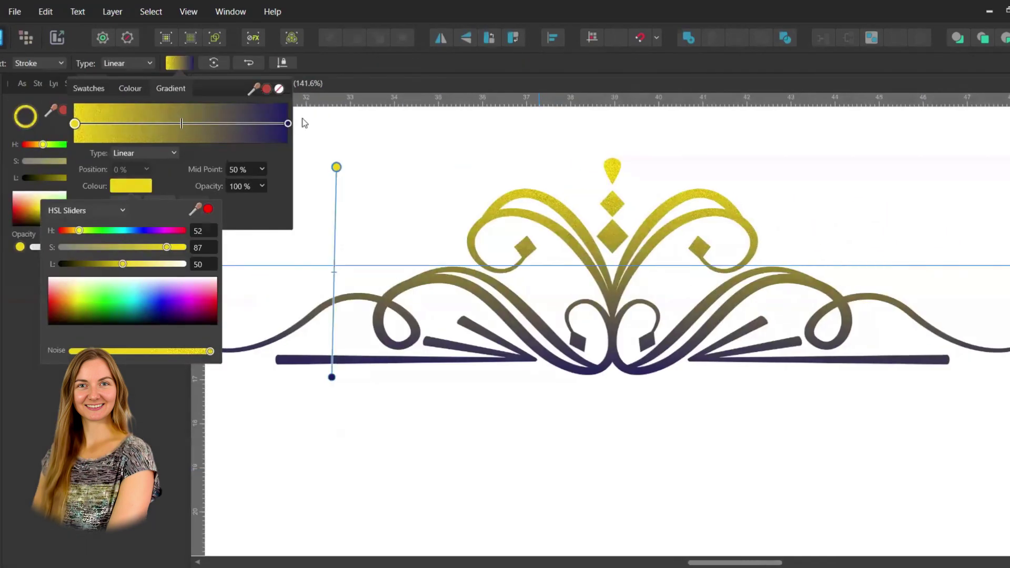
left_click_drag(147, 351, 396, 360)
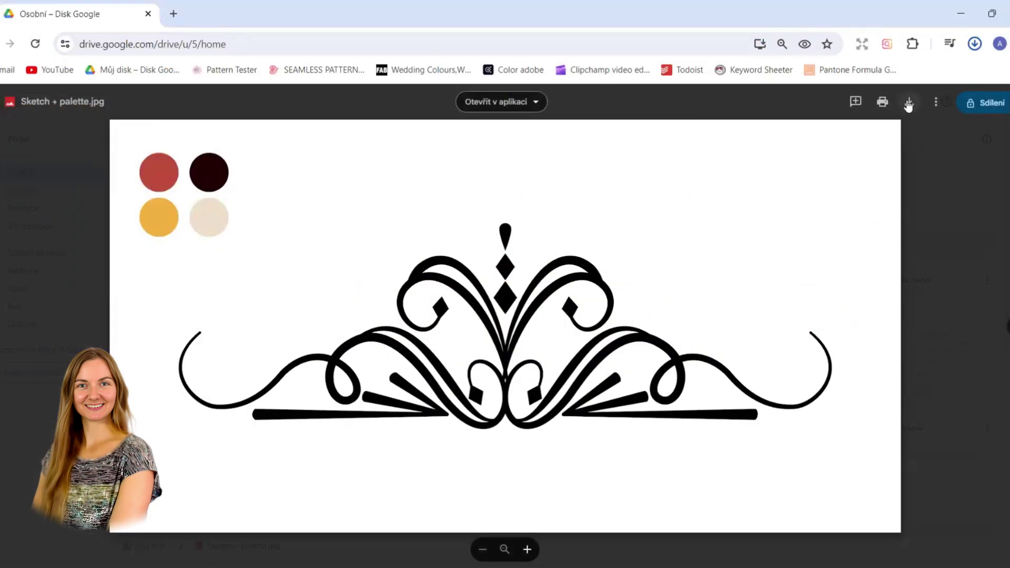
Download Sketch + palette.jpg from Google Drive, and align the placed sketch image to the artboard in Affinity Designer.
left_click(909, 105)
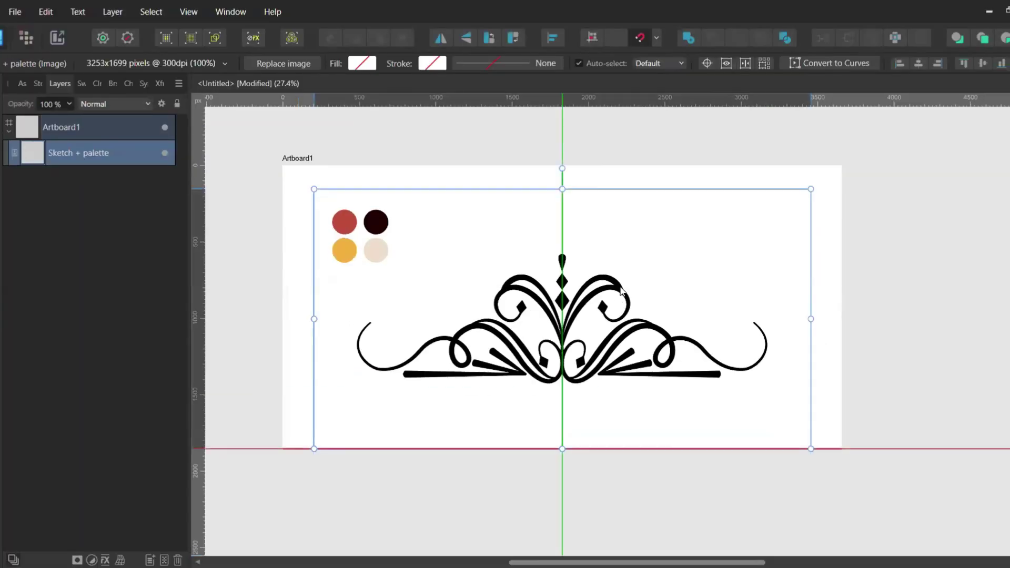
left_click(553, 38)
left_click(579, 81)
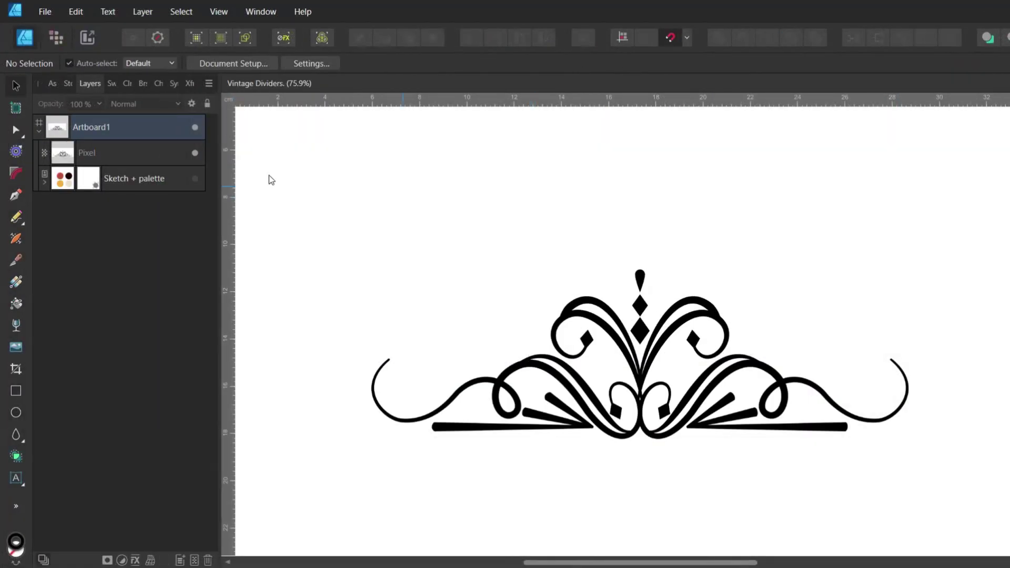
Lower the opacity of the Pixel layer holding the ornament sketch to 36 % and deselect it.
left_click(87, 153)
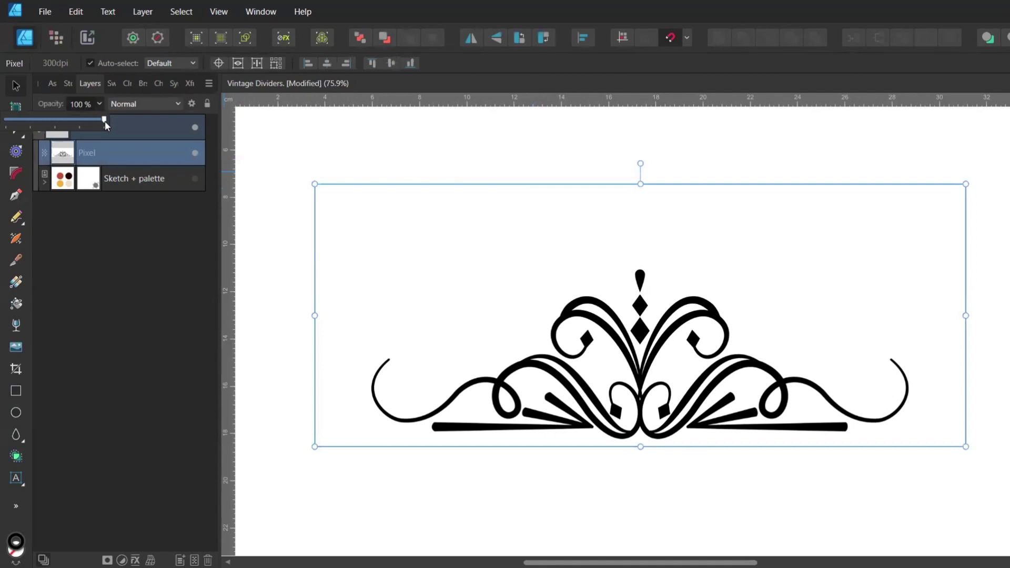
left_click_drag(105, 121, 42, 132)
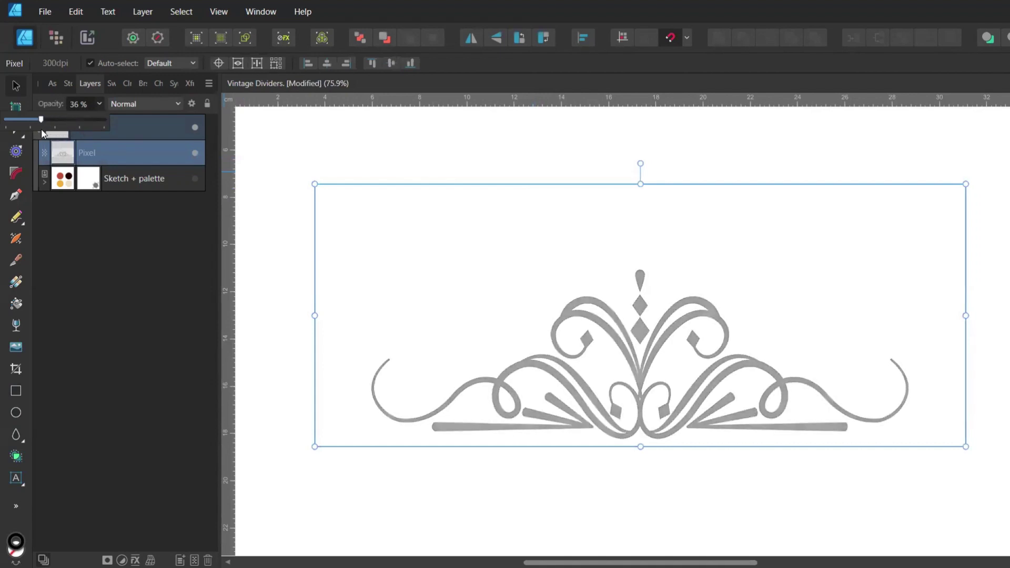
left_click(572, 141)
Draw a straight vertical line about 12.5 cm long through the ornament's centre with the Pen tool.
key("p")
left_click(641, 183)
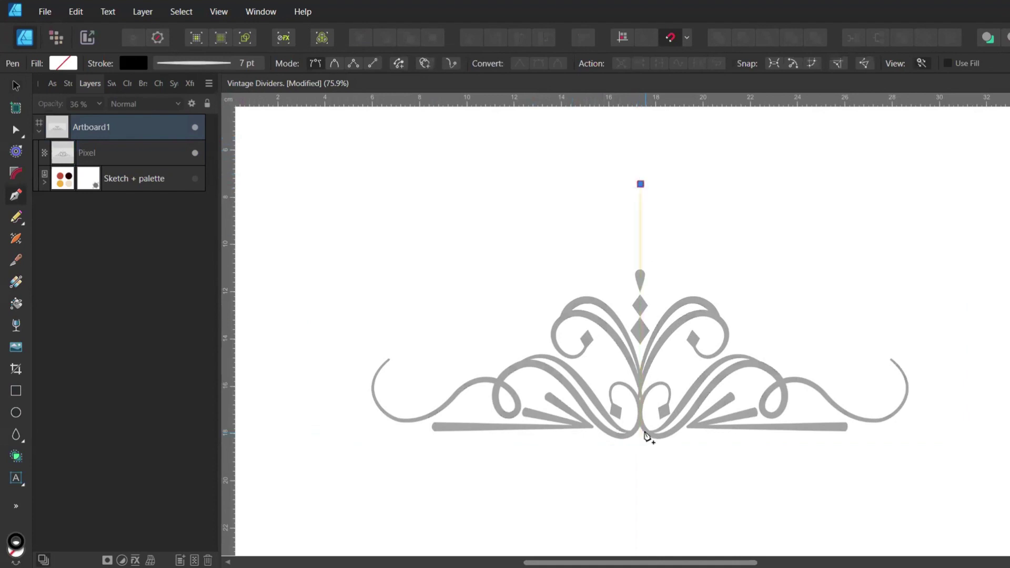
left_click(641, 479)
Reset the vertical line's stroke pressure profile and set its stroke width to 3 pt.
left_click(210, 63)
left_click(237, 280)
left_click(373, 413)
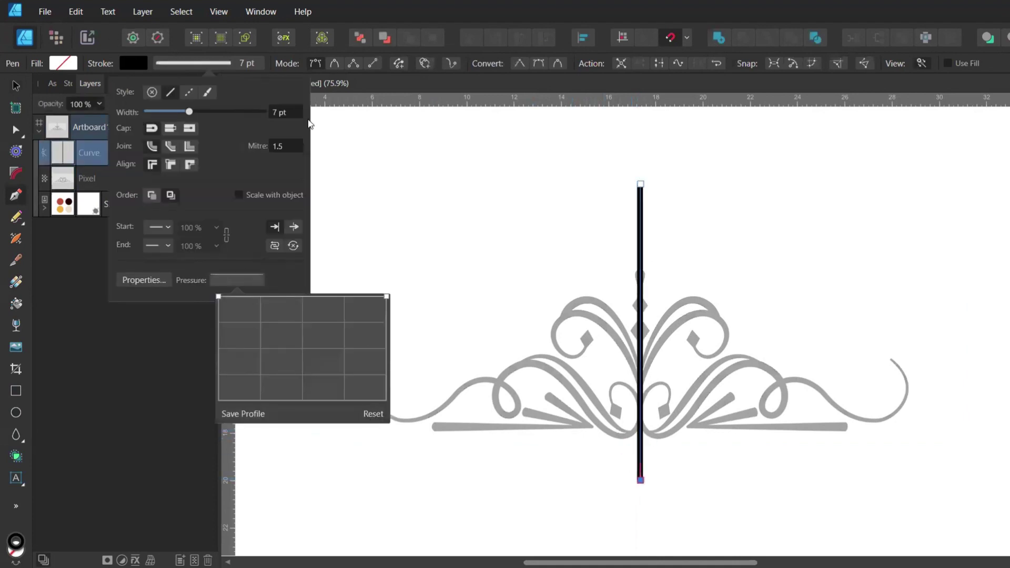
left_click(297, 112)
type("3")
key("Return")
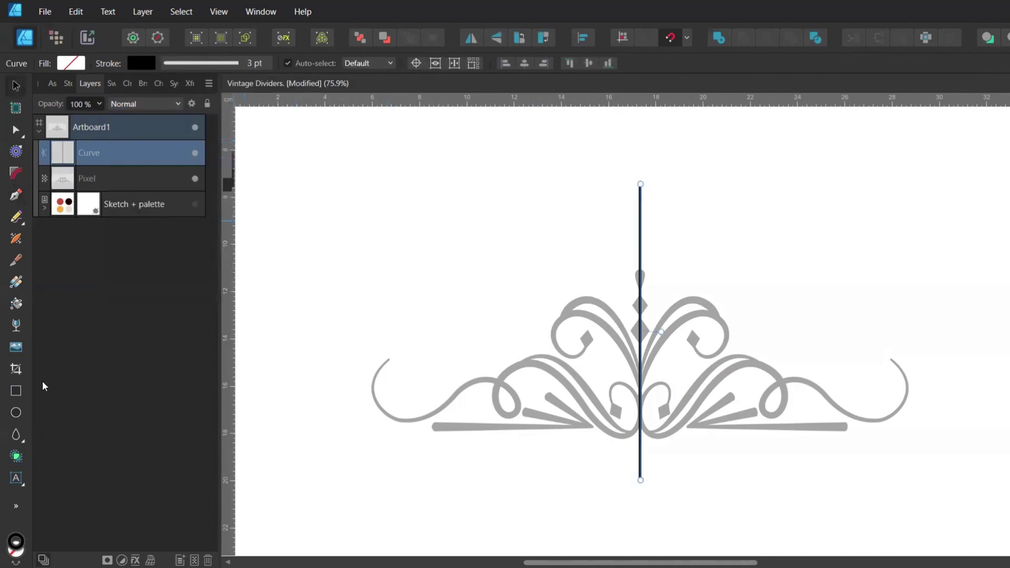
Draw a small rectangle against the left side of the line's upper end and give it a horizontal linear gradient fill.
key("m")
left_click_drag(616, 184, 641, 203)
left_click(108, 83)
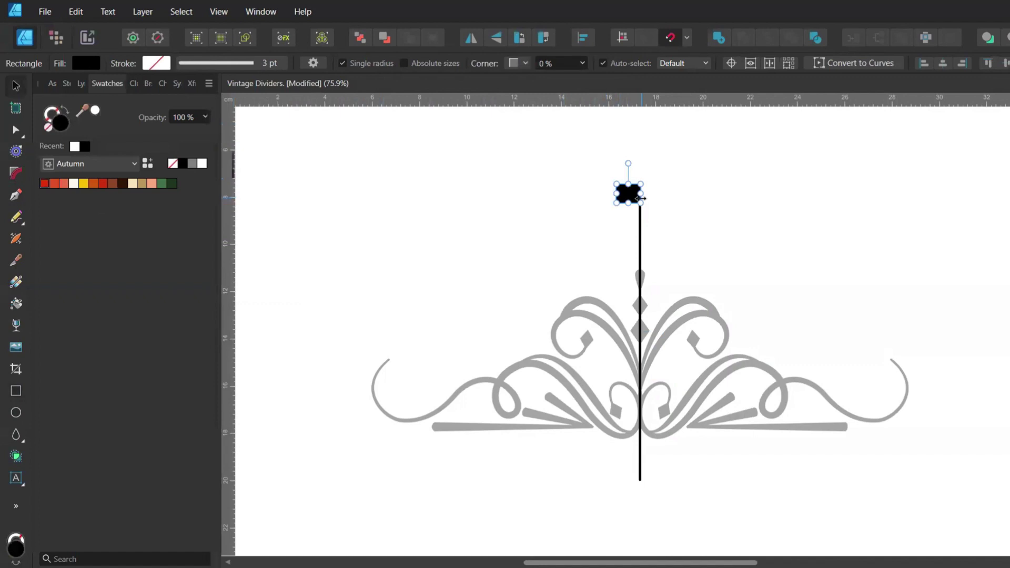
key("g")
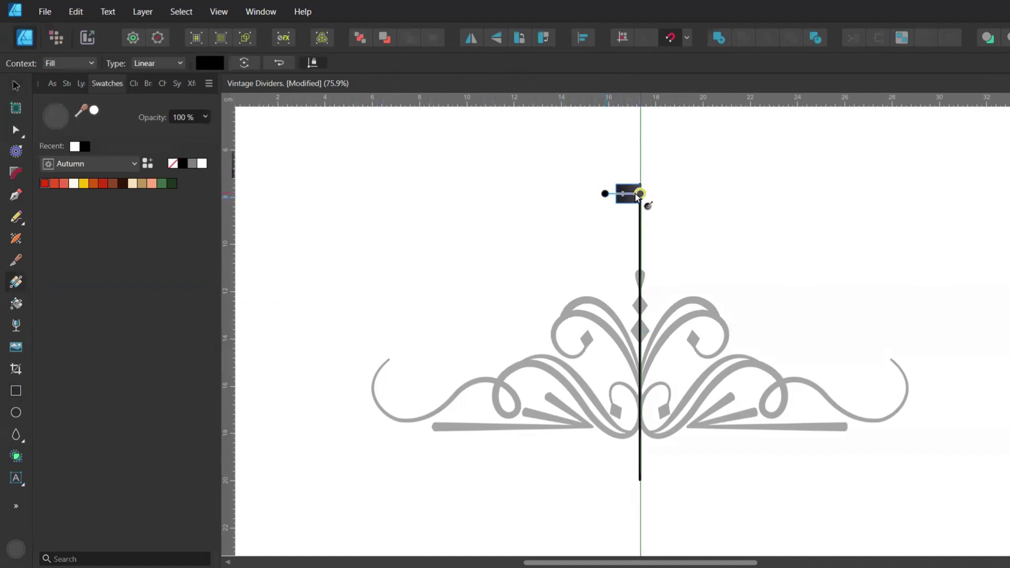
key("m")
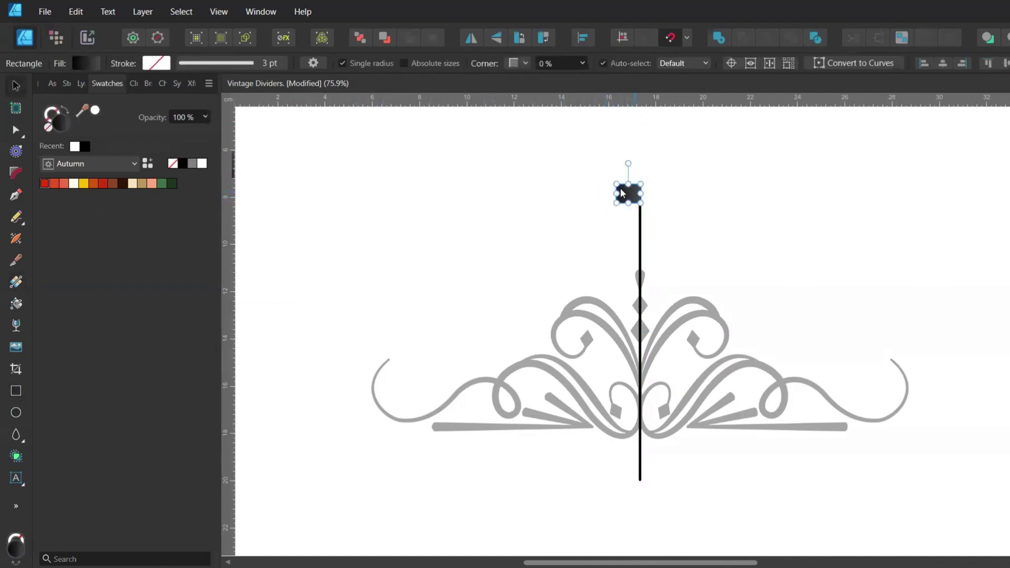
Create a symbol from the gradient rectangle.
left_click(177, 85)
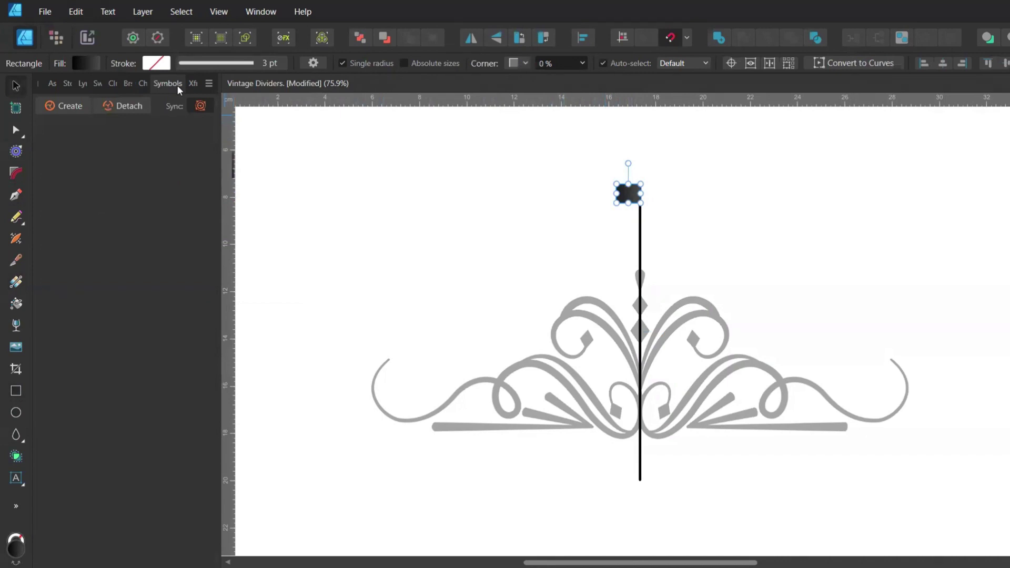
left_click(65, 108)
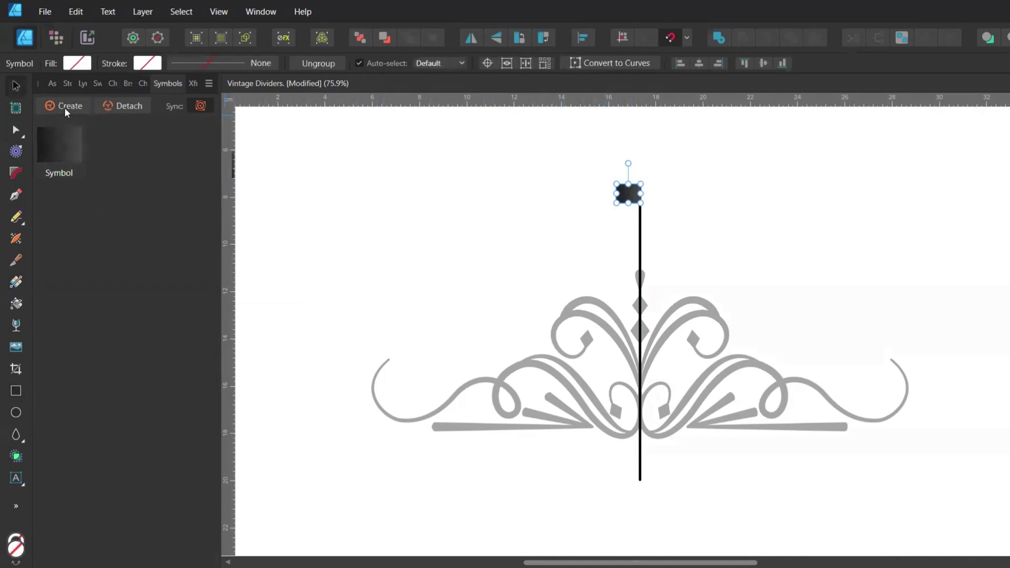
left_click(257, 13)
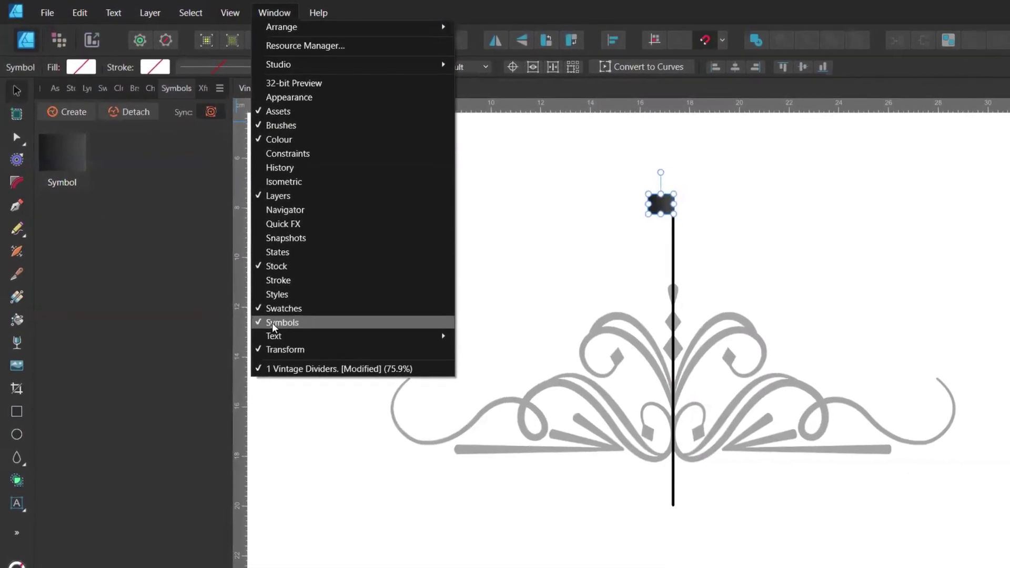
left_click(649, 197)
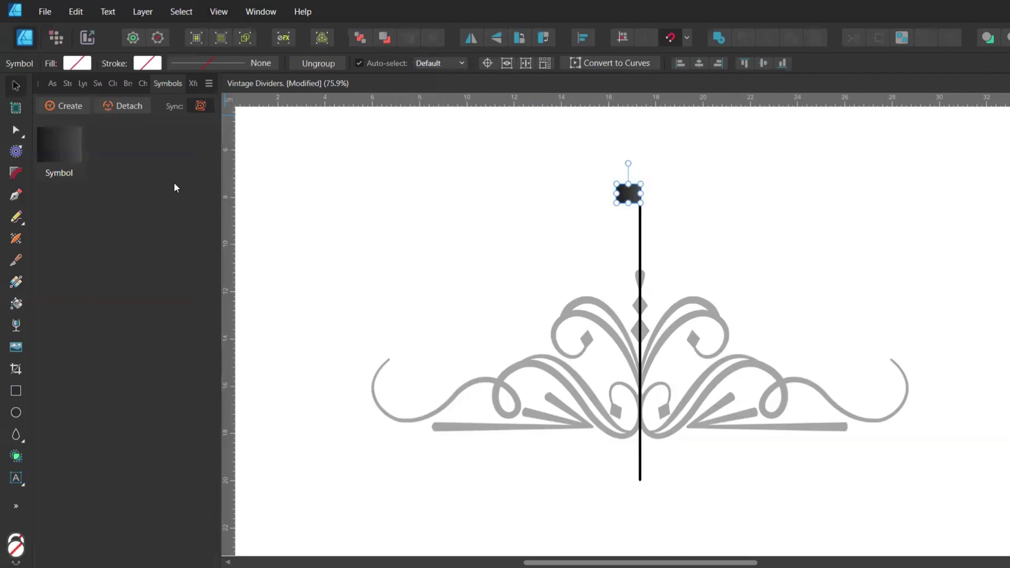
Place a second instance of the symbol against the right side of the line and flip it horizontally.
left_click_drag(49, 141, 661, 199)
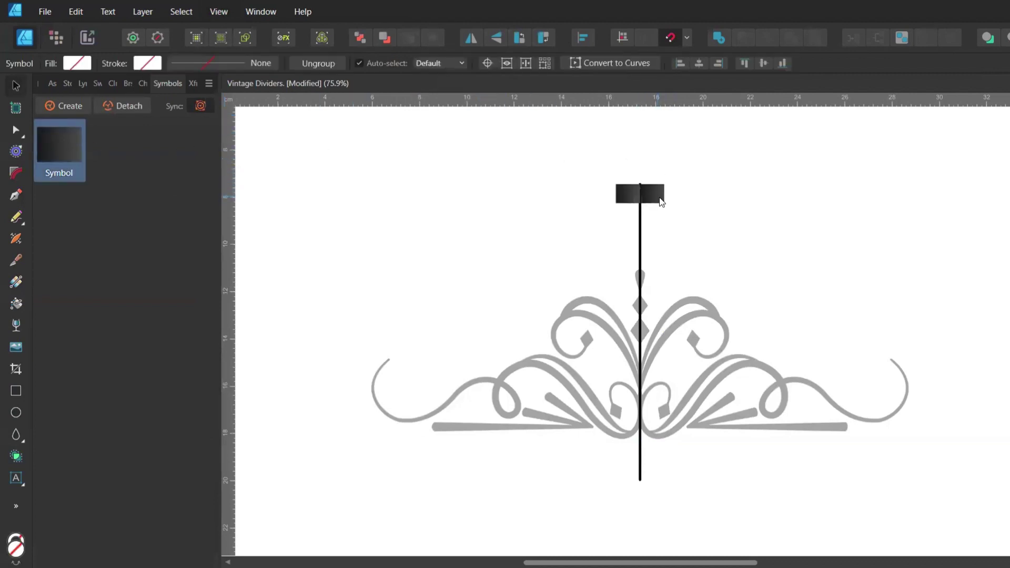
left_click(482, 43)
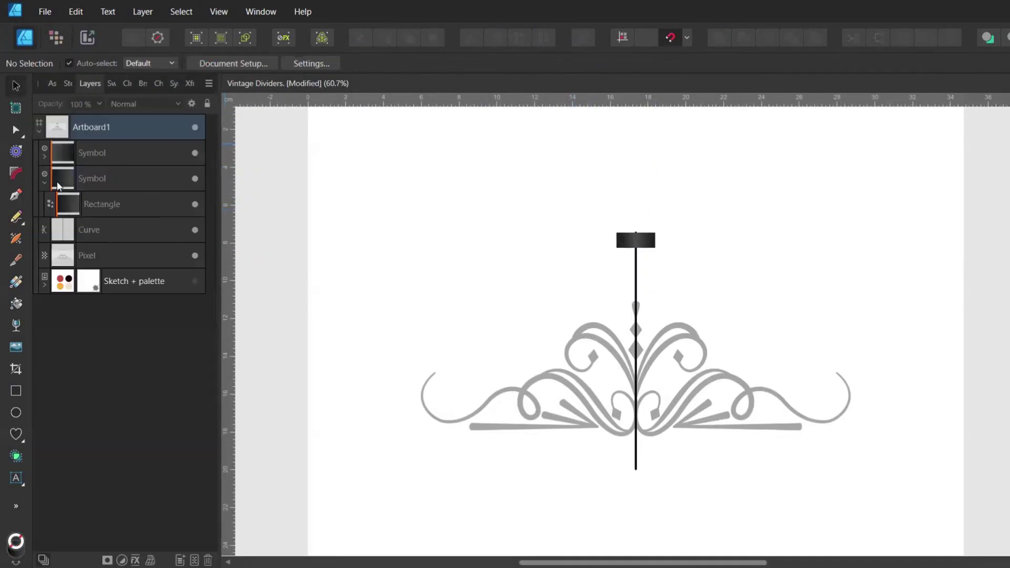
Remove the gradient fill from the rectangle inside the original symbol.
left_click(60, 208)
left_click(111, 83)
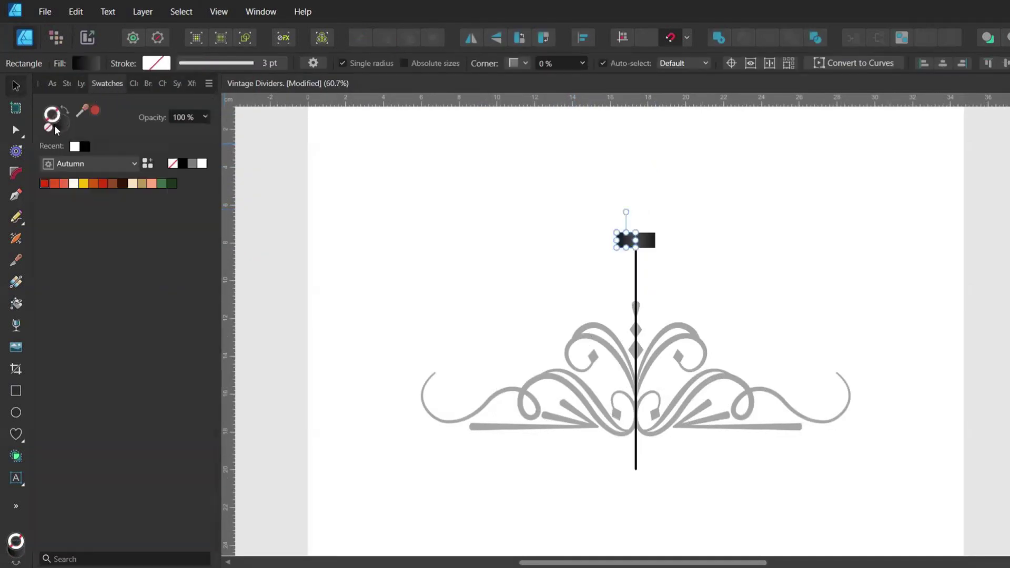
left_click(53, 126)
Trace the long looping swirl on the sketch's left half with the Pencil tool and set its stroke width to 7 pt.
key("n")
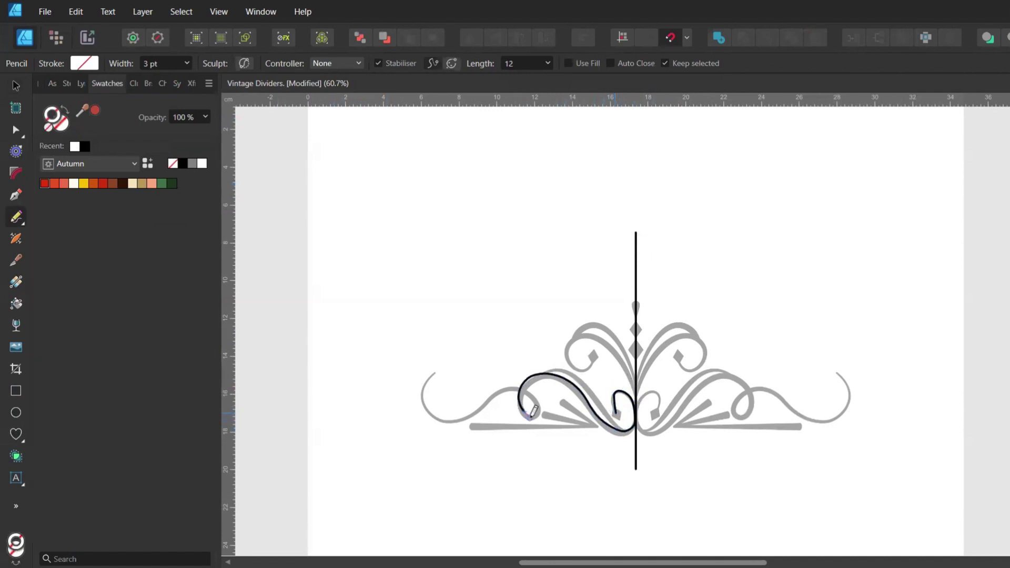
left_click_drag(423, 397, 435, 373)
scroll(498, 420, "up", 2)
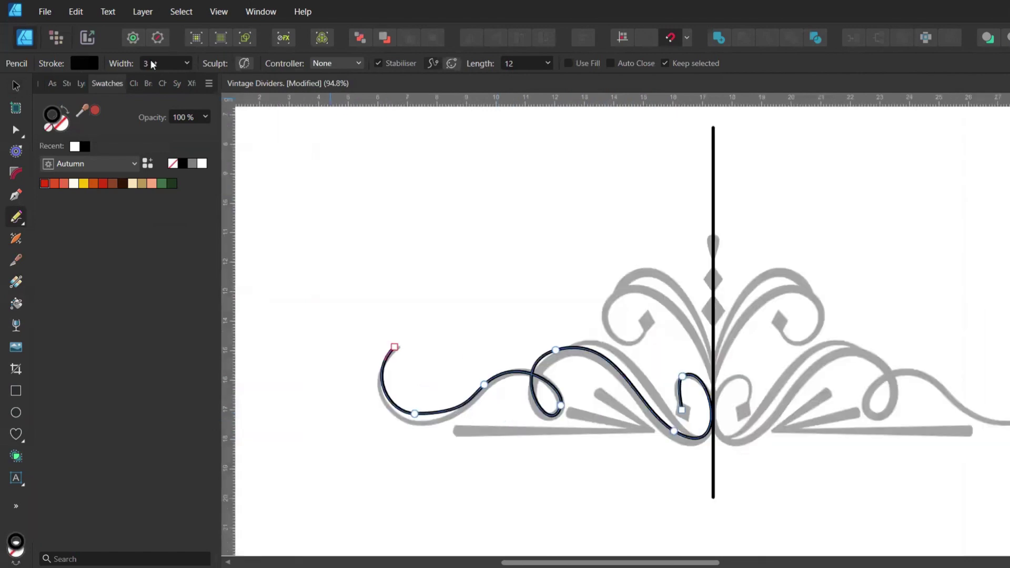
scroll(151, 63, "up", 2)
scroll(152, 63, "up", 2)
Delete the node at the swirl's outer bend and adjust the remaining nodes and segments to follow the sketch.
key("a")
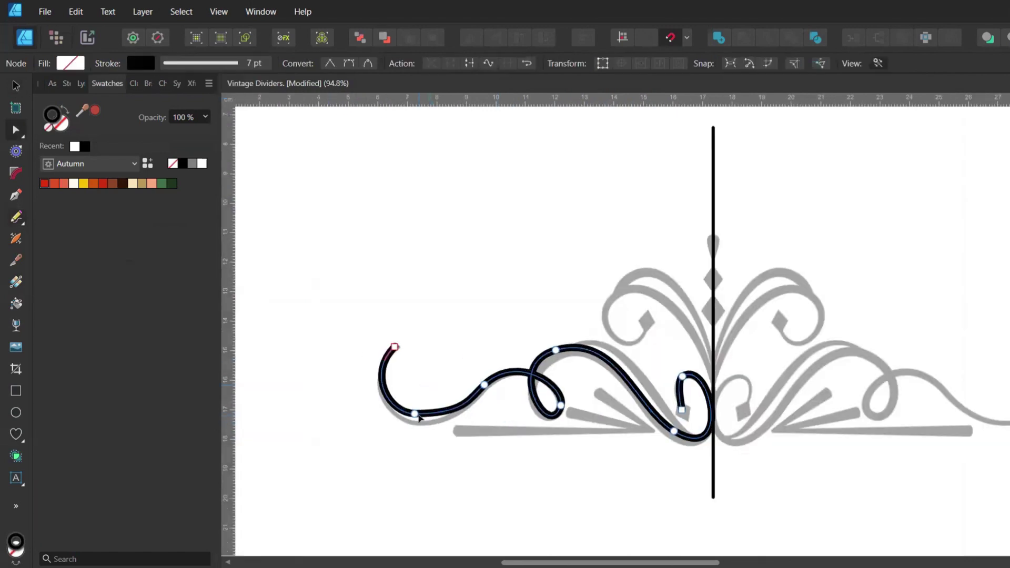
right_click(414, 413)
left_click(444, 536)
left_click_drag(467, 391, 419, 470)
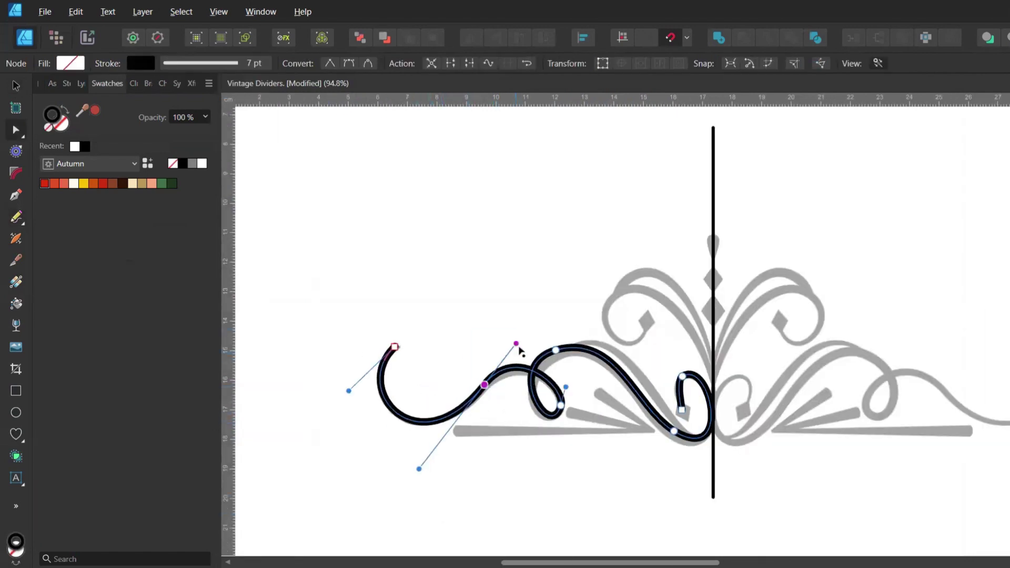
left_click_drag(556, 350, 561, 355)
left_click_drag(674, 430, 667, 435)
Move the swirl curve into the original symbol above its rectangle, and shift the curve to meet the vertical centre line.
key("v")
left_click(713, 311)
left_click(728, 220)
scroll(507, 221, "up", 1)
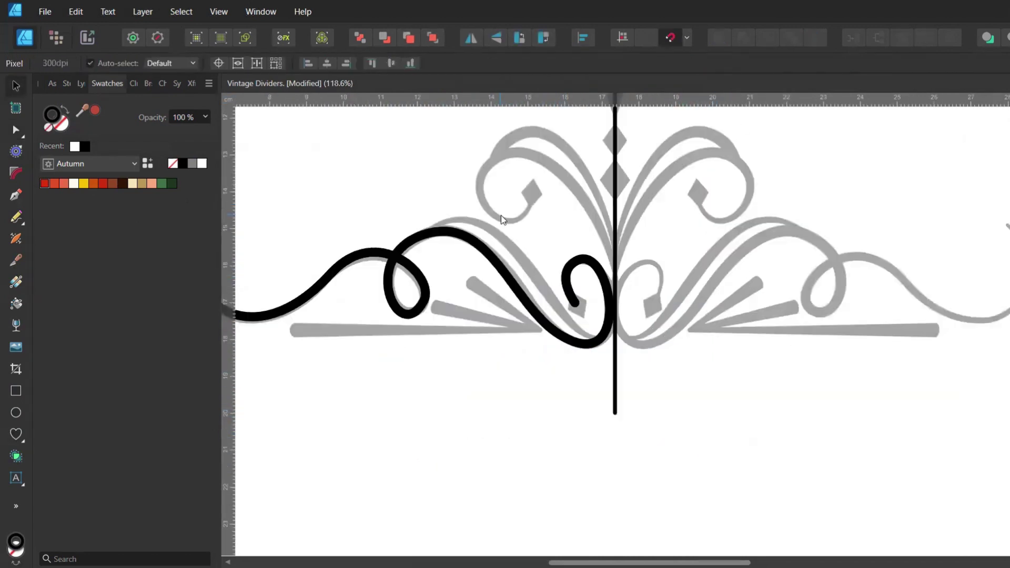
scroll(507, 221, "left", 2)
left_click(547, 240)
left_click(80, 83)
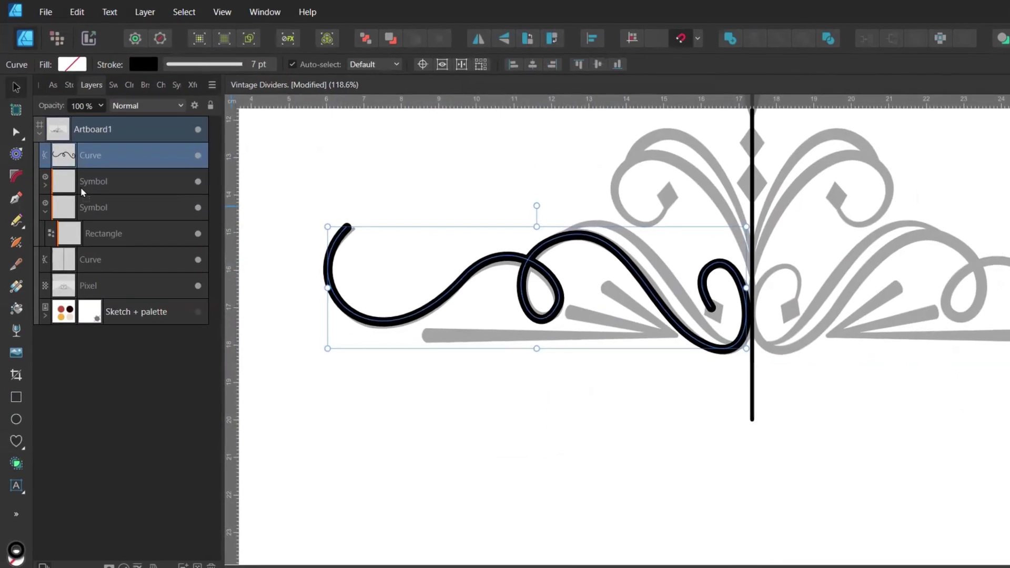
left_click_drag(80, 187, 88, 222)
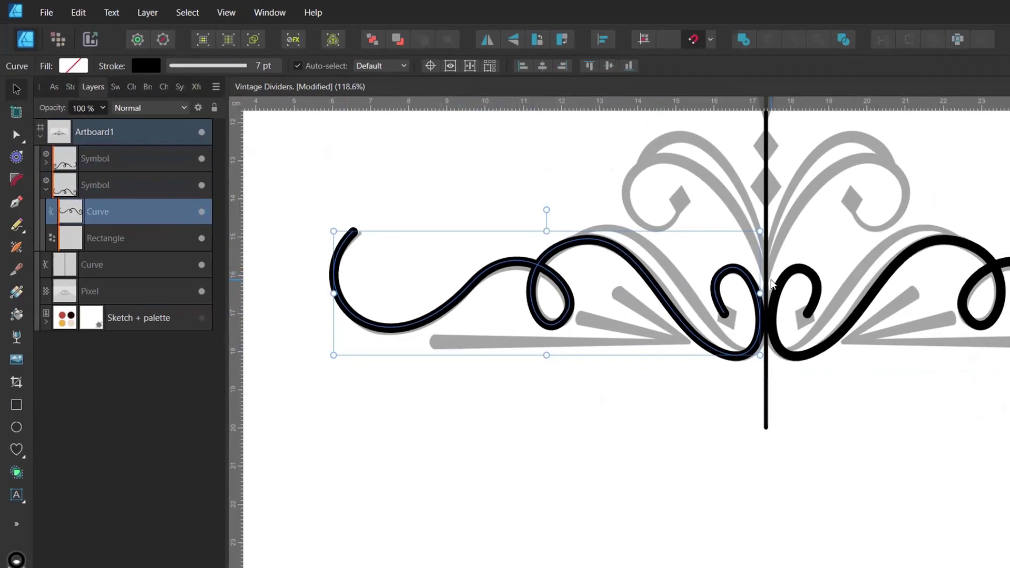
key("a")
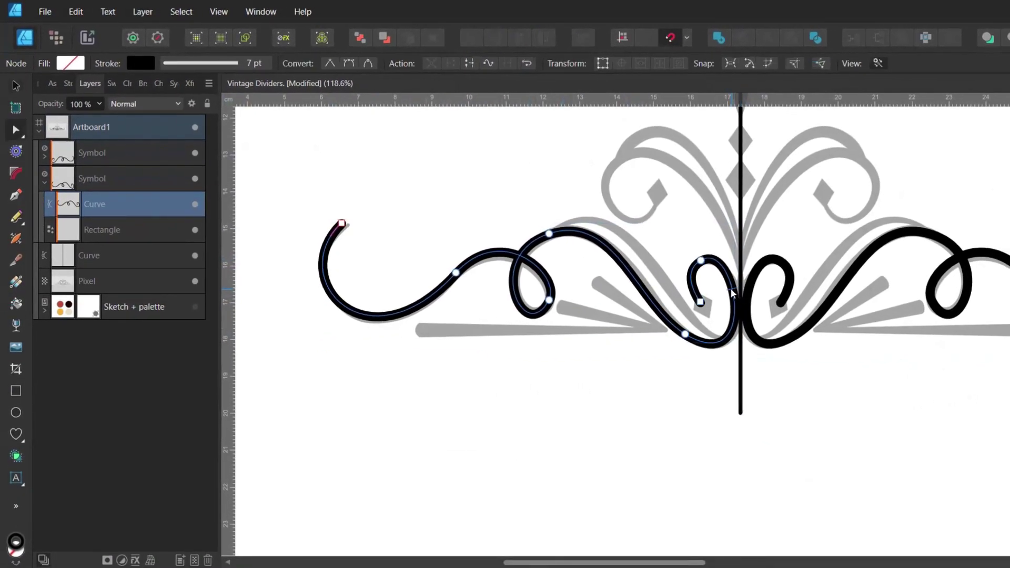
key("v")
Give the swirl a stroke pressure profile that is thick in the middle and tapered at both ends, with a 10 pt width.
left_click(201, 63)
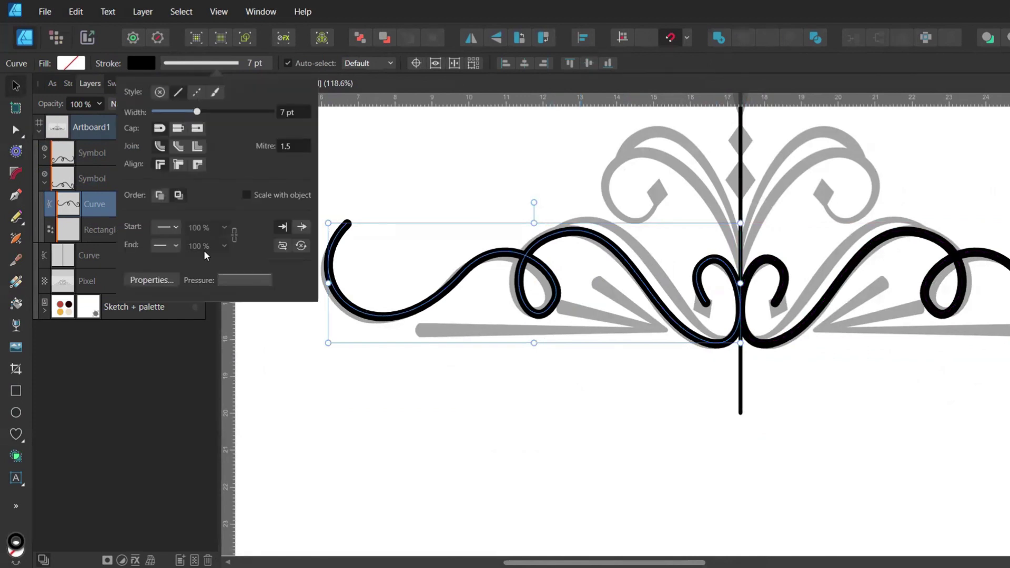
left_click(245, 280)
left_click_drag(311, 360, 313, 307)
left_click(292, 112)
type("10")
key("Return")
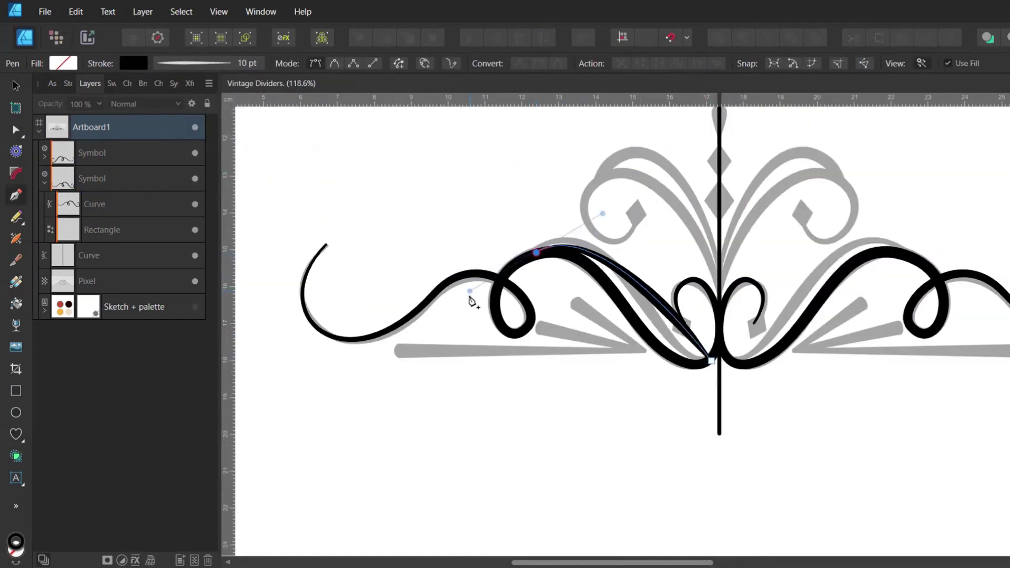
Draw a second curved strand above the swirl's inner arc with the Pen tool and move it into the original symbol.
left_click_drag(470, 297, 472, 307)
key("a")
left_click_drag(121, 153, 121, 204)
Reshape the second strand's end node and handles to follow the sketch, and open its stroke pressure profile.
left_click_drag(667, 310, 655, 324)
left_click_drag(593, 200, 604, 196)
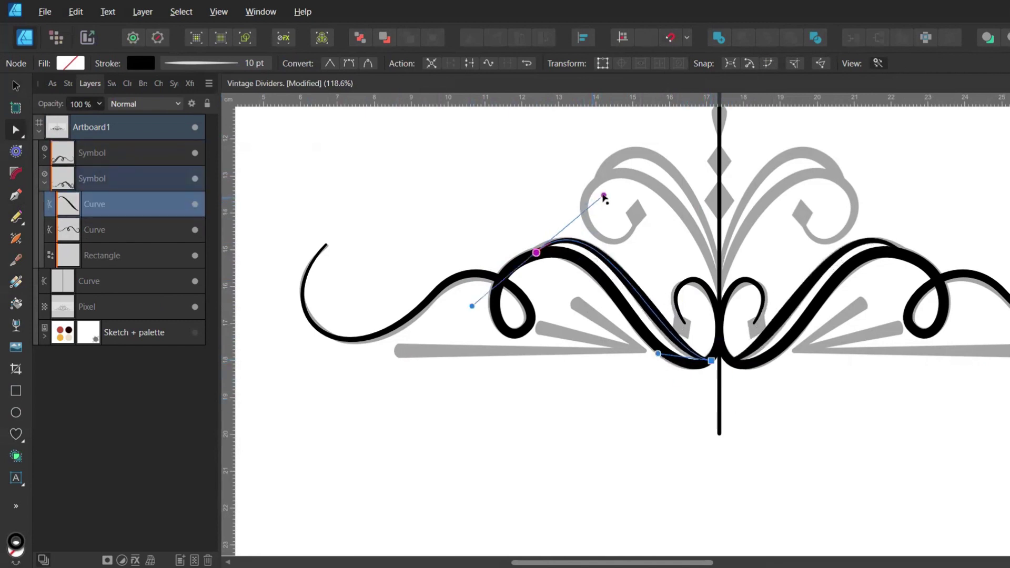
left_click_drag(536, 252, 524, 255)
scroll(524, 255, "down", 1)
left_click_drag(598, 175, 620, 176)
left_click_drag(657, 332, 650, 333)
left_click_drag(622, 177, 617, 170)
left_click(215, 63)
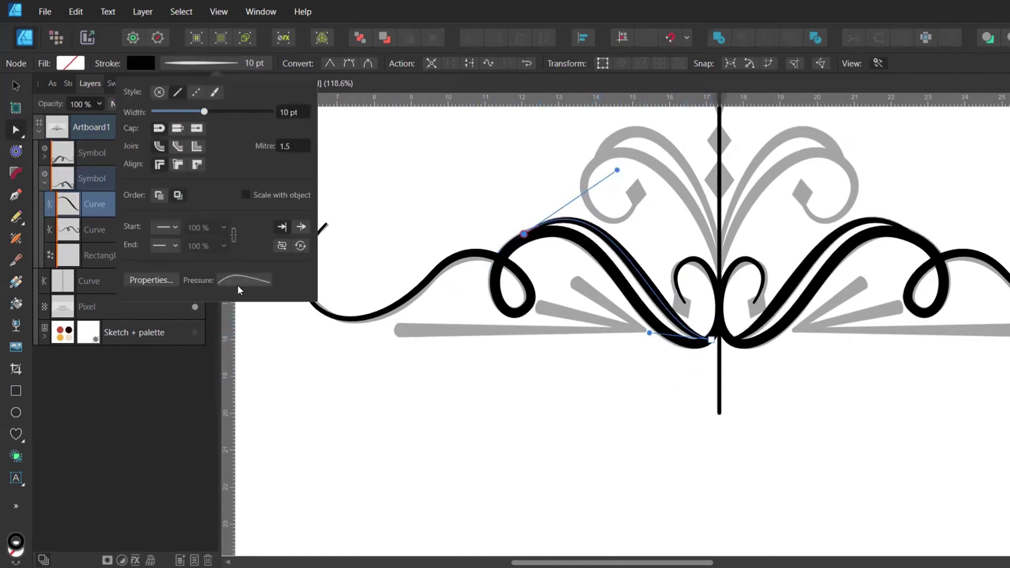
left_click(238, 286)
left_click(433, 242)
Trace the upper left scroll with the Pencil tool, adjust its outer node to the sketch, and place it inside the symbol.
mouse_move(722, 346)
left_mouse_down()
mouse_move(711, 299)
mouse_move(652, 221)
mouse_move(589, 265)
mouse_move(638, 263)
left_mouse_up()
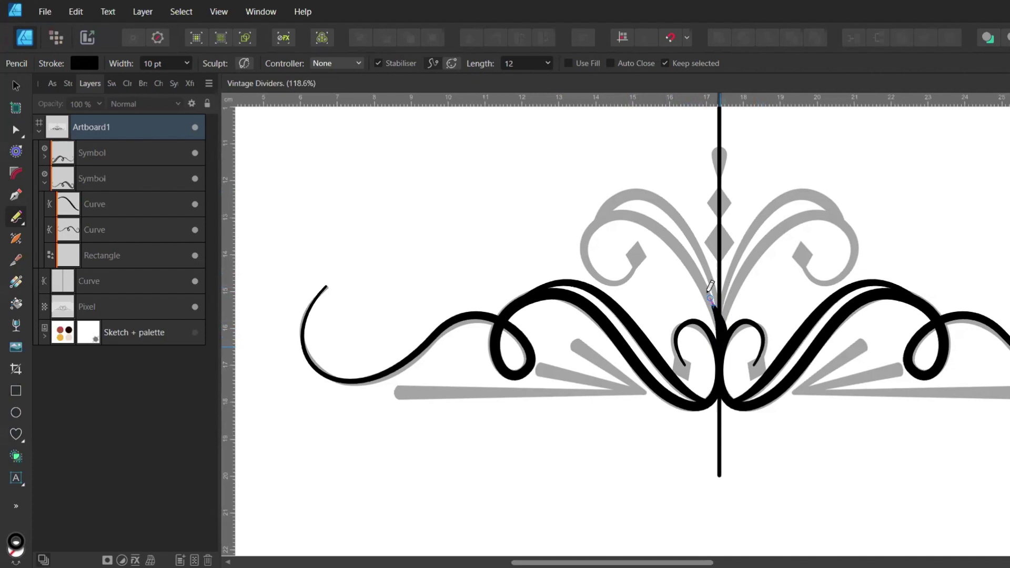
key("a")
left_click_drag(572, 256, 575, 266)
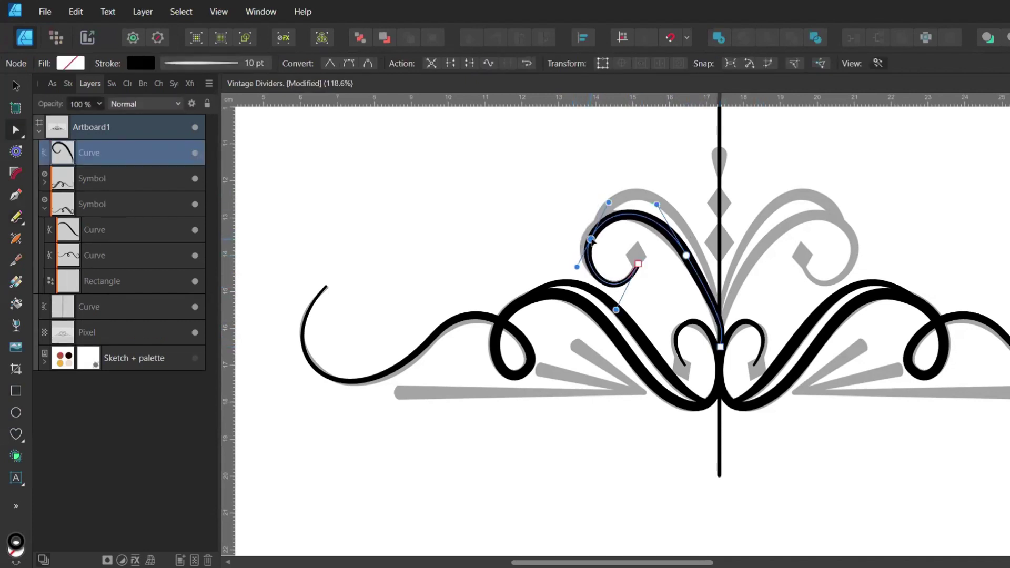
left_click_drag(585, 235, 586, 240)
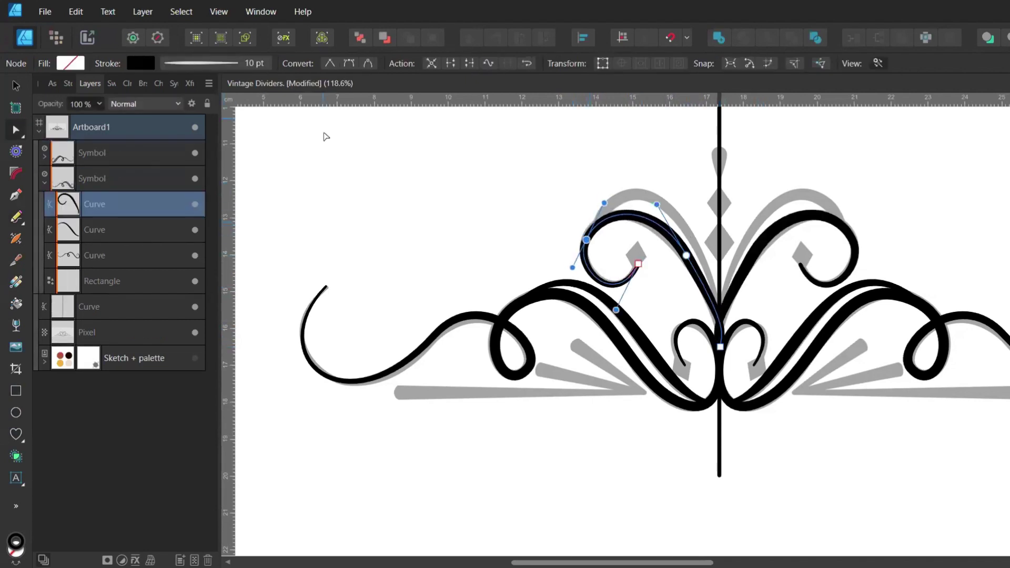
Set the upper left scroll's stroke width to 7 pt and adjust its nodes and handles to follow the sketch.
left_click(216, 63)
scroll(289, 115, "down", 3)
left_click(686, 255)
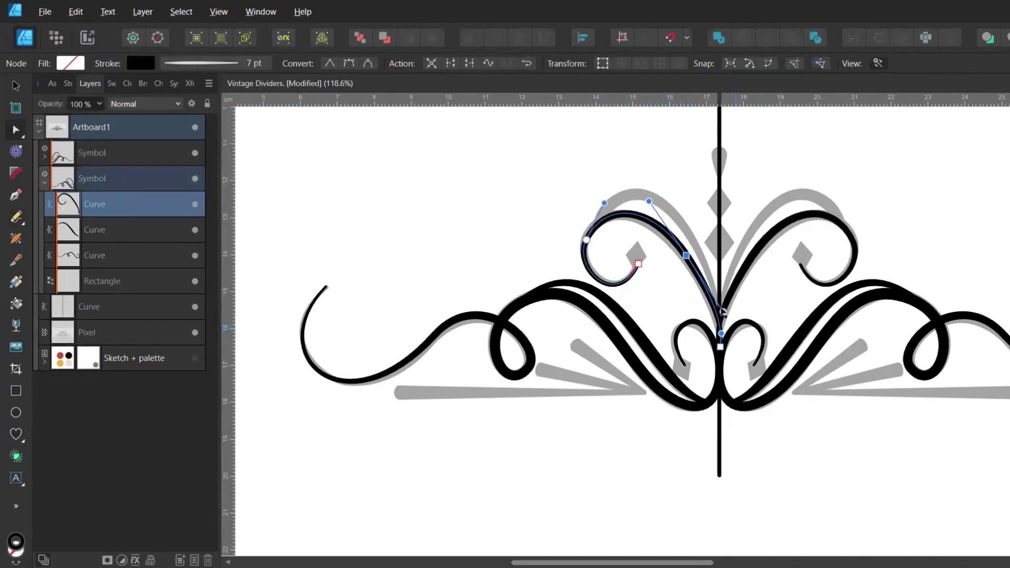
scroll(659, 209, "up", 3)
left_click_drag(582, 211, 590, 200)
left_click_drag(463, 266, 463, 259)
Shift the scroll's stroke pressure peak slightly toward the middle and nudge its inner end node onto the sketched diamond.
left_click(200, 63)
left_click(246, 279)
left_click_drag(282, 305, 293, 304)
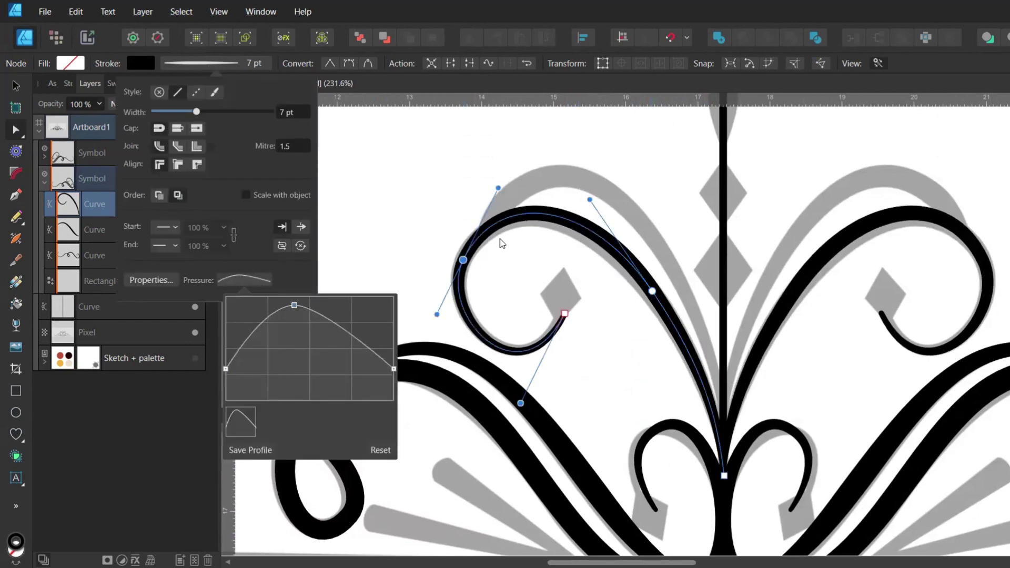
left_click(464, 260)
left_click_drag(565, 314, 561, 316)
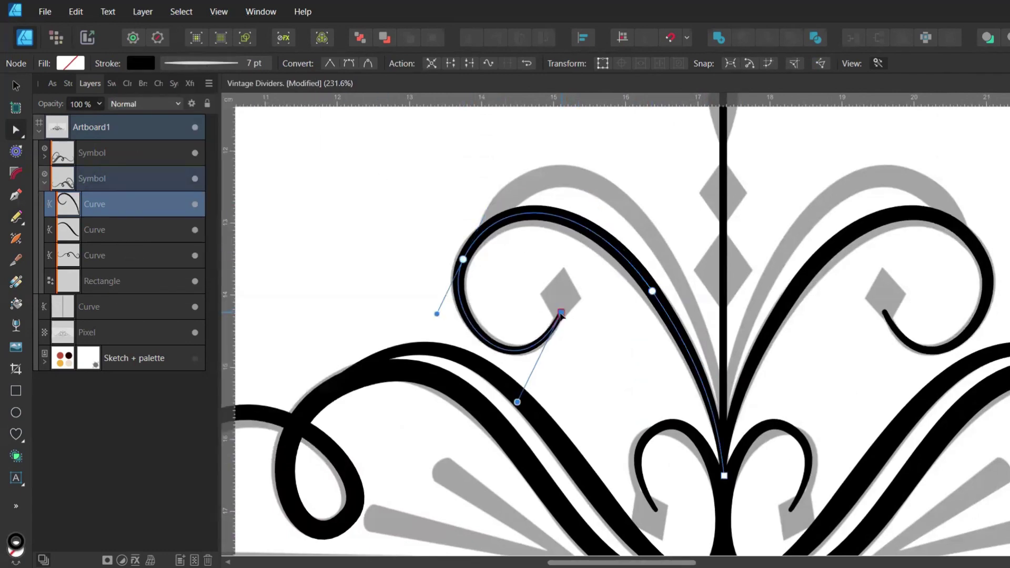
Trace the outer arc above the upper left scroll with the Pen tool and include it in the original symbol.
key("p")
scroll(403, 157, "down", 1)
left_click(660, 361)
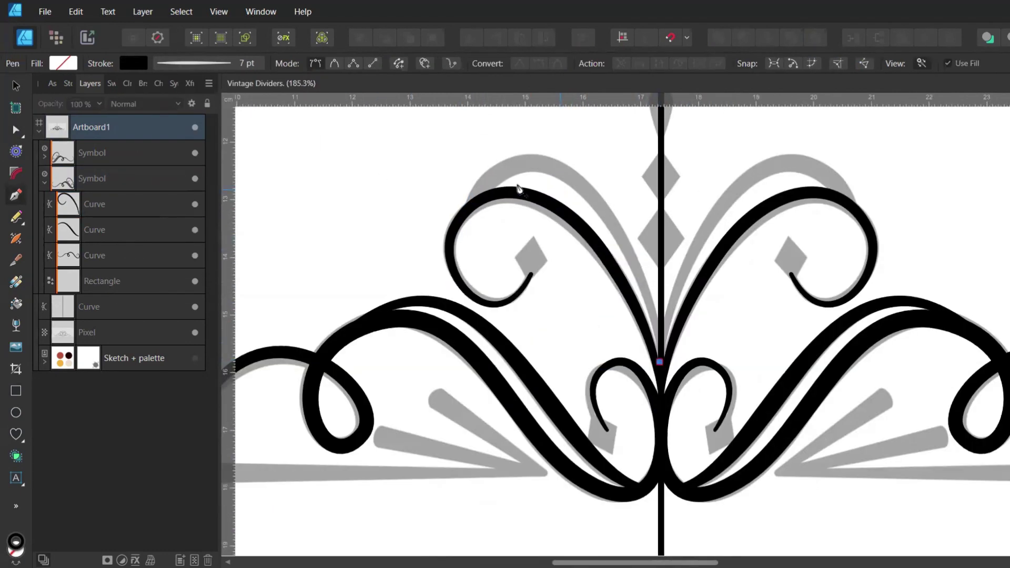
left_click_drag(473, 201, 369, 321)
key("a")
scroll(498, 342, "down", 2)
left_click_drag(554, 171, 547, 161)
key("ctrl+z")
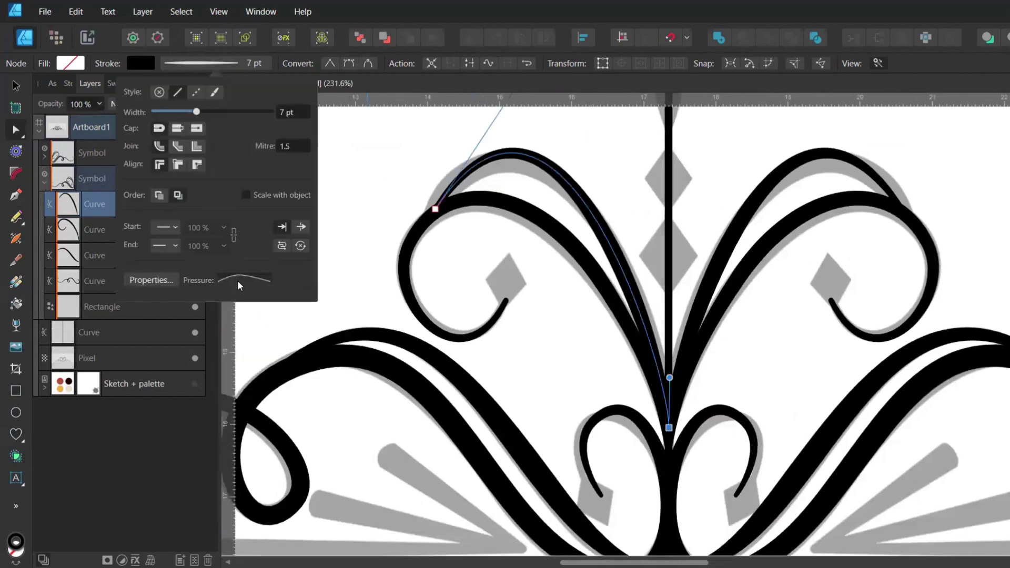
Lower both ends of the outer arc's stroke pressure profile and refit the arc to the sketch.
left_click(238, 280)
left_click_drag(230, 296, 216, 370)
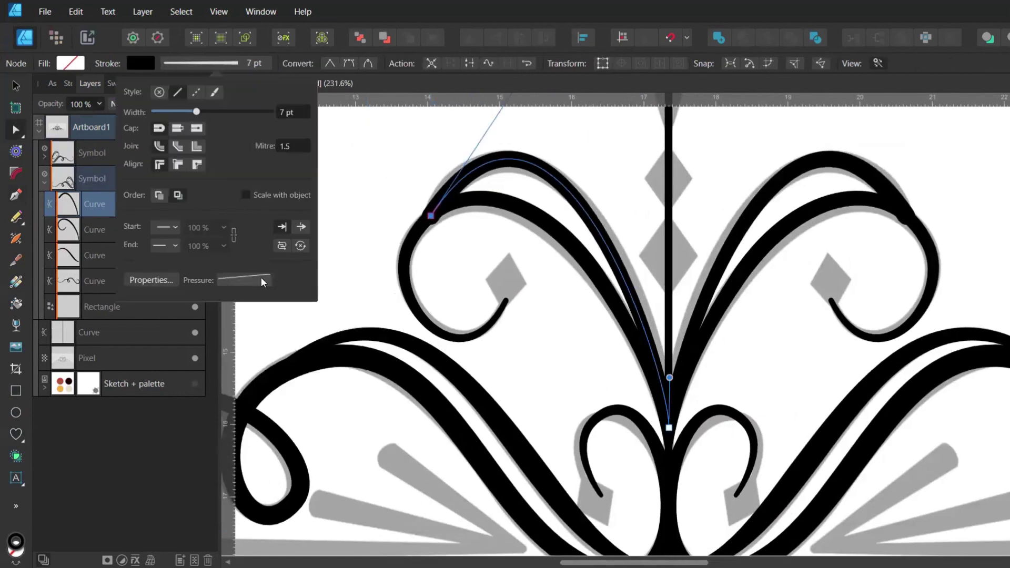
left_click(261, 279)
left_click_drag(226, 296, 225, 323)
left_click_drag(394, 296, 392, 321)
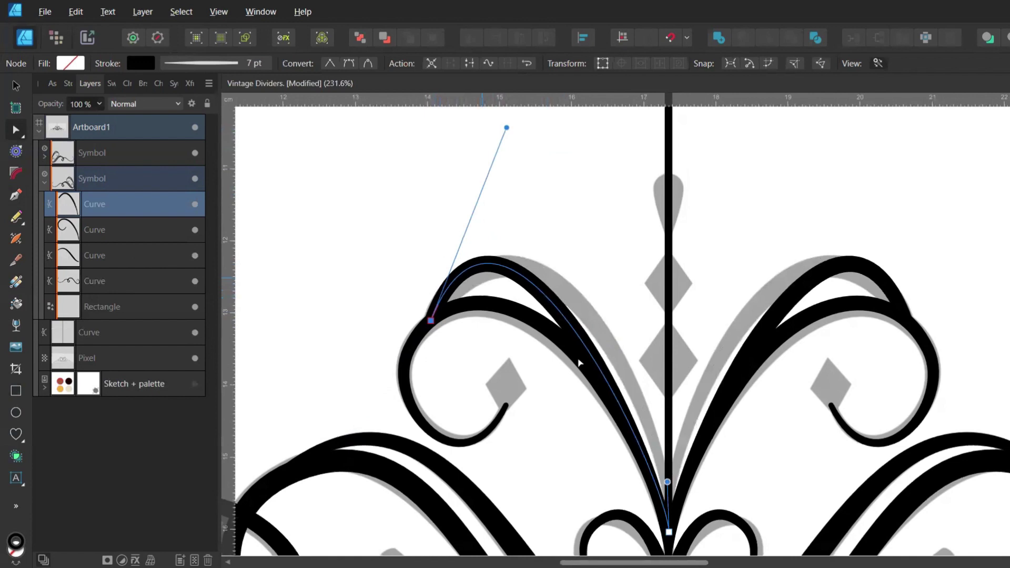
left_click(201, 63)
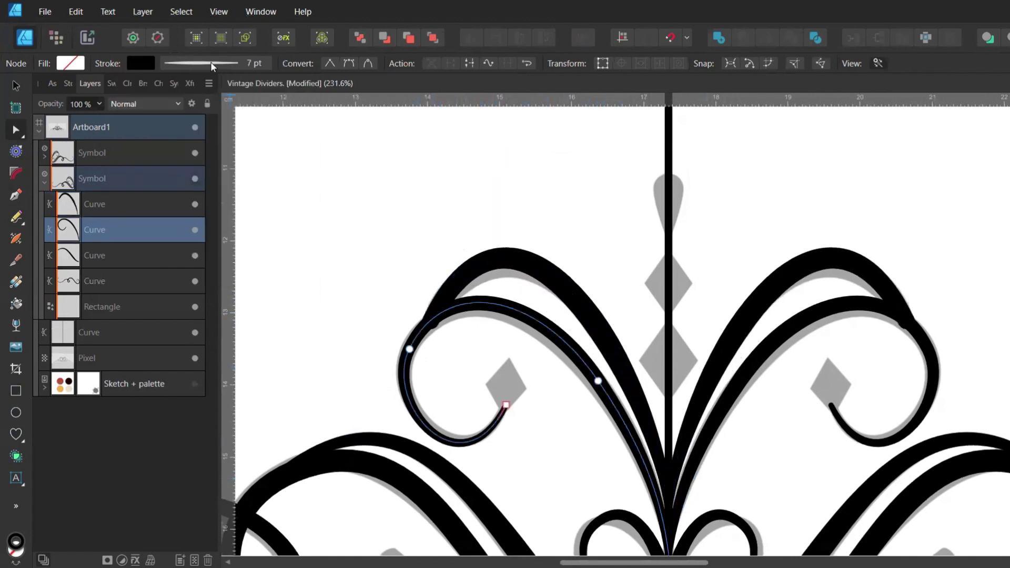
left_click(211, 61)
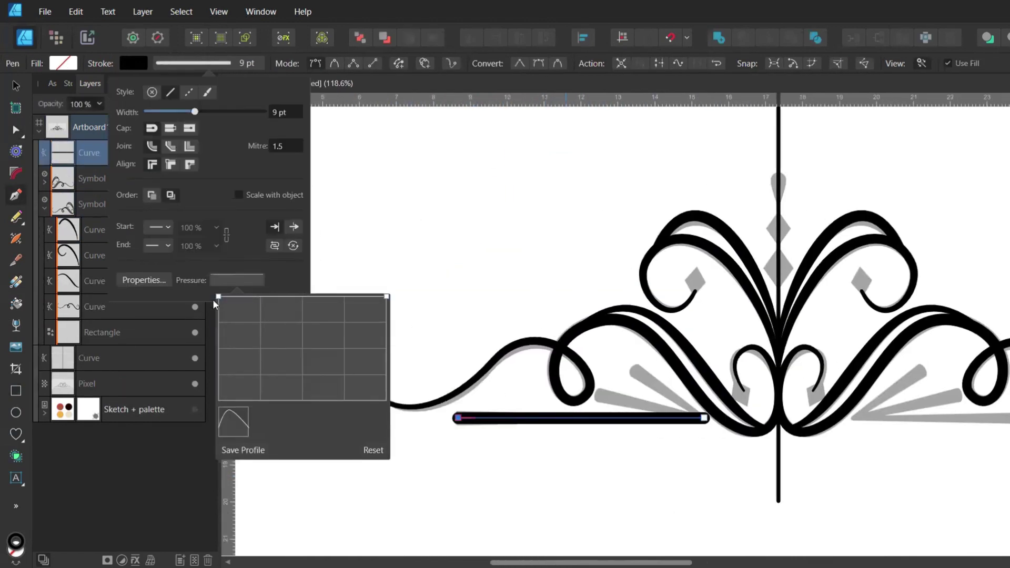
Taper the 9 pt horizontal ray toward its inner tip with the pressure profile and move its transform origin onto that tip.
left_click_drag(218, 297, 219, 369)
key("v")
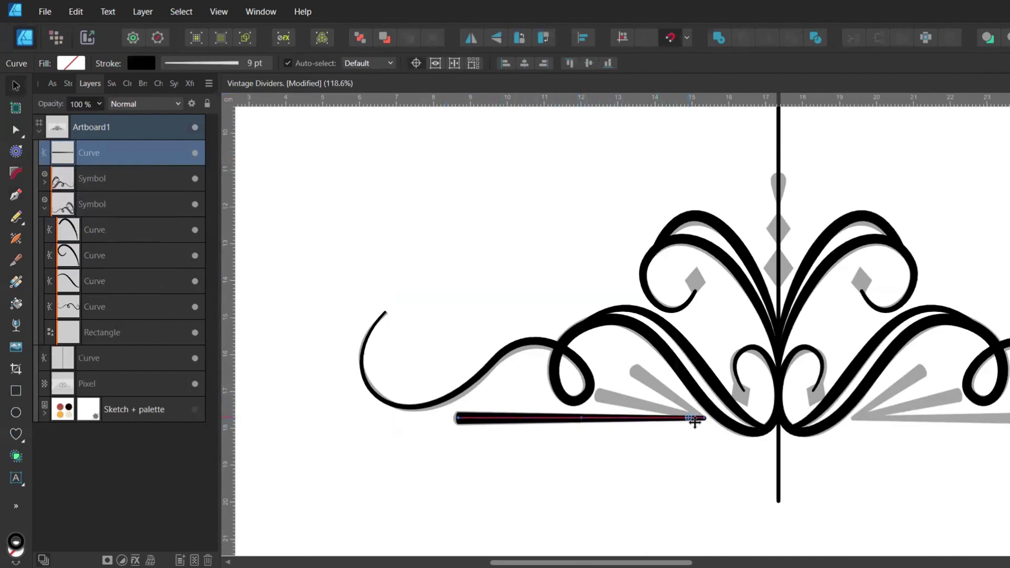
left_click_drag(695, 422, 704, 418)
scroll(675, 408, "up", 1)
Duplicate the ray, rotating the copies about the shared tip and adjusting their lengths to trace the two upper sketched rays.
key("ctrl+j")
left_click_drag(558, 440, 554, 408)
left_click_drag(407, 354, 581, 392)
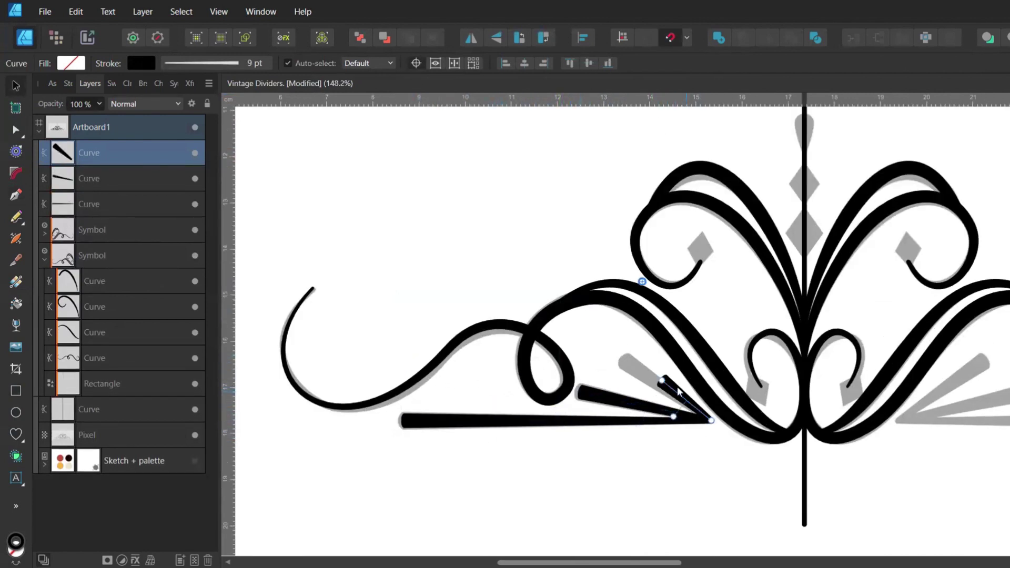
key("a")
left_click_drag(660, 383, 635, 365)
Move the three ray curves into the original symbol and deselect them.
left_click(89, 204, "shift")
left_click_drag(89, 204, 95, 267)
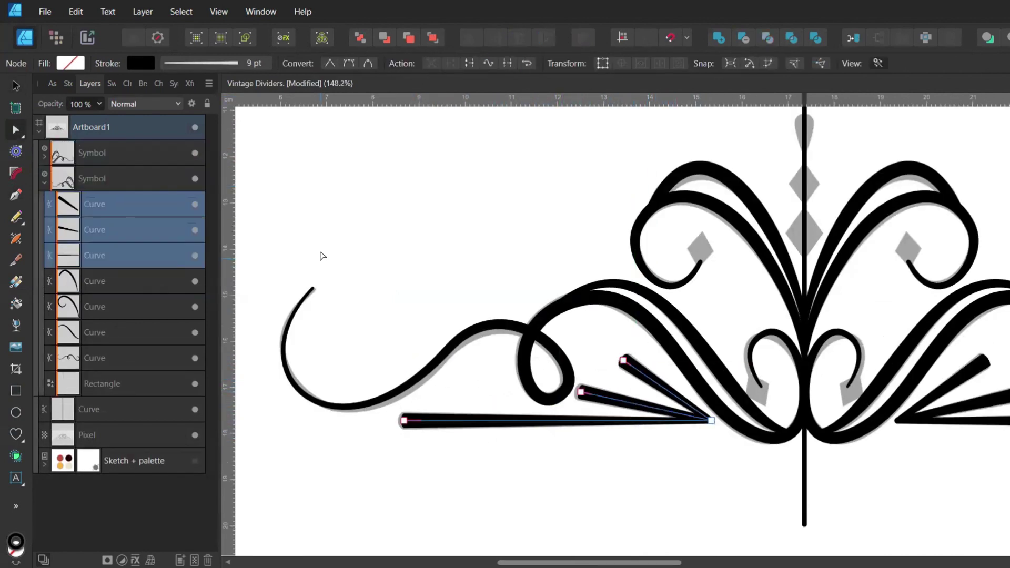
key("v")
left_click(322, 255)
Fit a diamond with black fill and no stroke over the sketched one at the upper left scroll's end, inside the symbol.
left_click_drag(472, 300, 388, 342)
left_click(22, 439)
left_click(64, 113)
left_click_drag(548, 283, 571, 311)
scroll(542, 292, "up", 5)
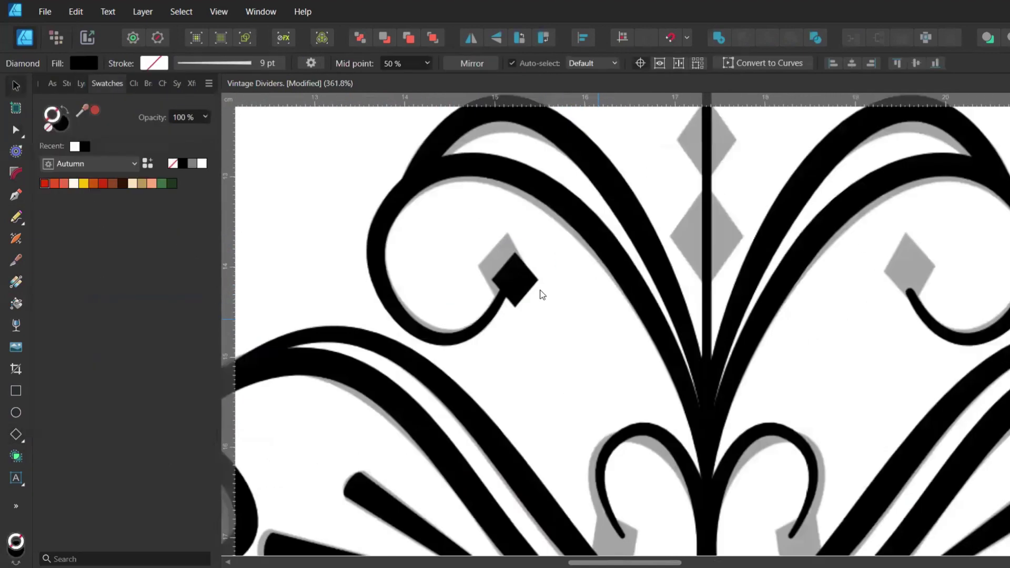
left_click_drag(545, 194, 552, 188)
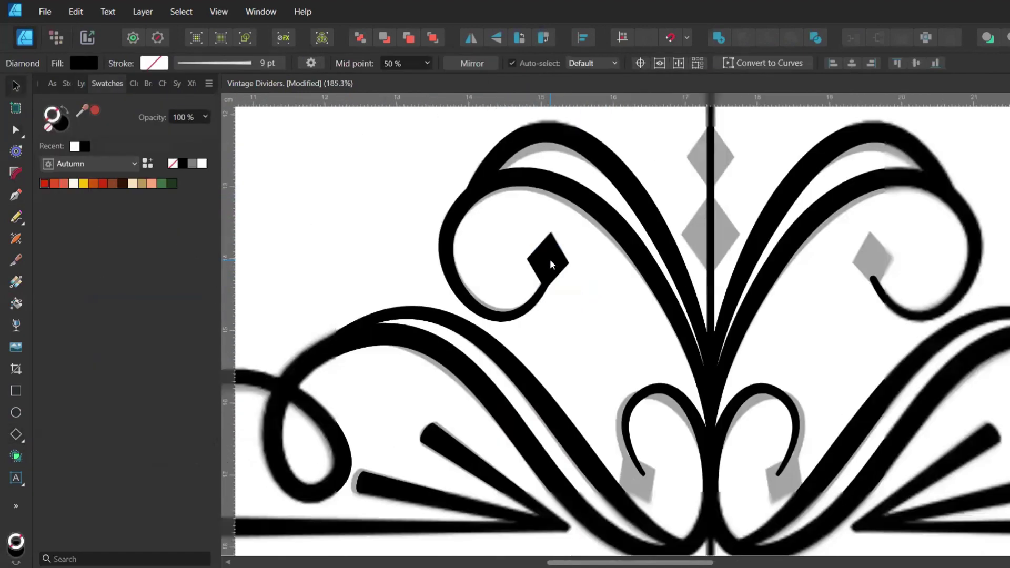
left_click_drag(92, 428, 41, 203)
left_click(42, 205)
Place a copy of the diamond outside the symbols and centre it on the vertical axis over the lower central sketched diamond.
left_click_drag(97, 179, 101, 152)
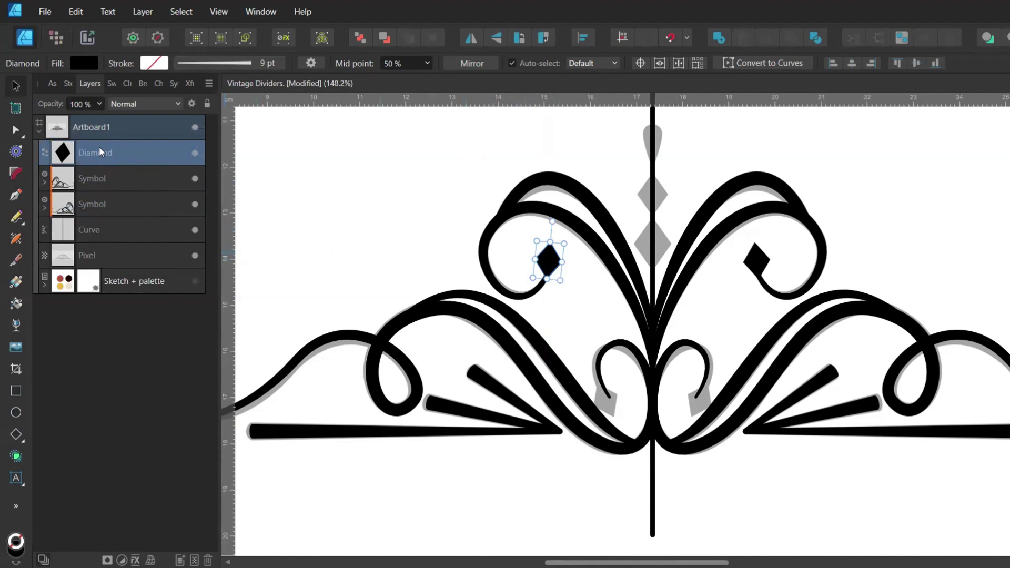
left_click(582, 38)
left_click(617, 76)
scroll(631, 263, "up", 5)
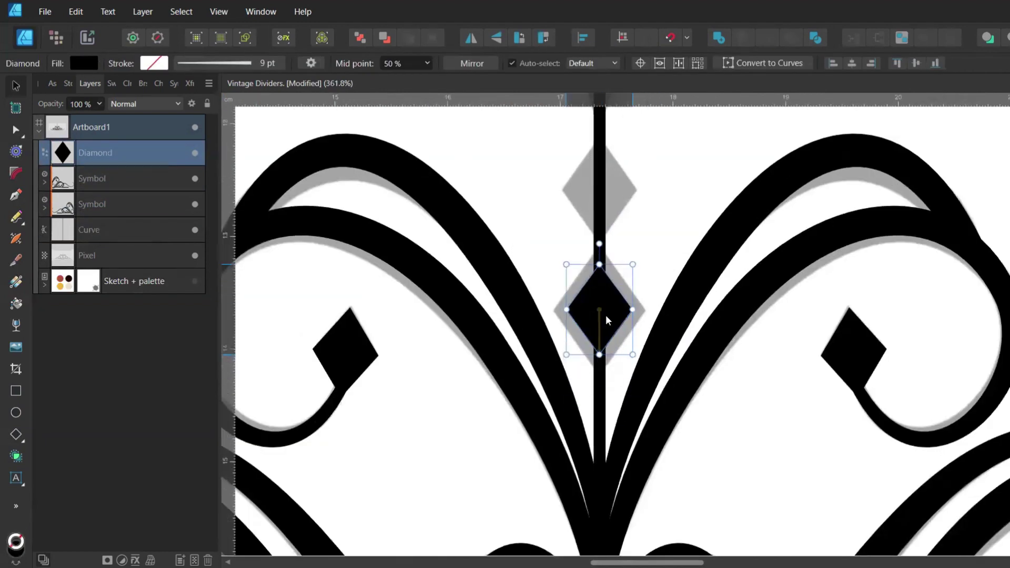
Duplicate the central diamond, move the copy up the axis and shrink it to cover the upper sketched diamond.
key("ctrl+j")
scroll(599, 374, "up", 3)
left_click_drag(597, 430, 597, 300)
left_click_drag(647, 219, 638, 249)
left_click_drag(602, 290, 601, 301)
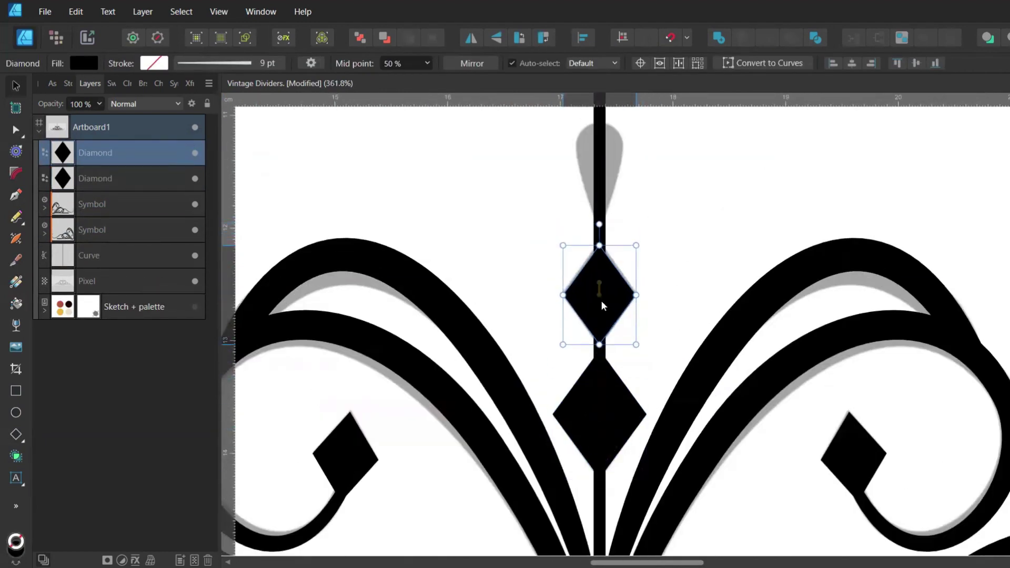
Draw a teardrop shape, flip it vertically, and fit it over the sketched drop above the diamonds.
scroll(602, 301, "up", 2)
left_click(22, 440)
left_click(73, 381)
left_click_drag(512, 172, 547, 248)
key("v")
key("shift+v")
left_click_drag(537, 213, 605, 208)
left_click_drag(619, 242, 625, 264)
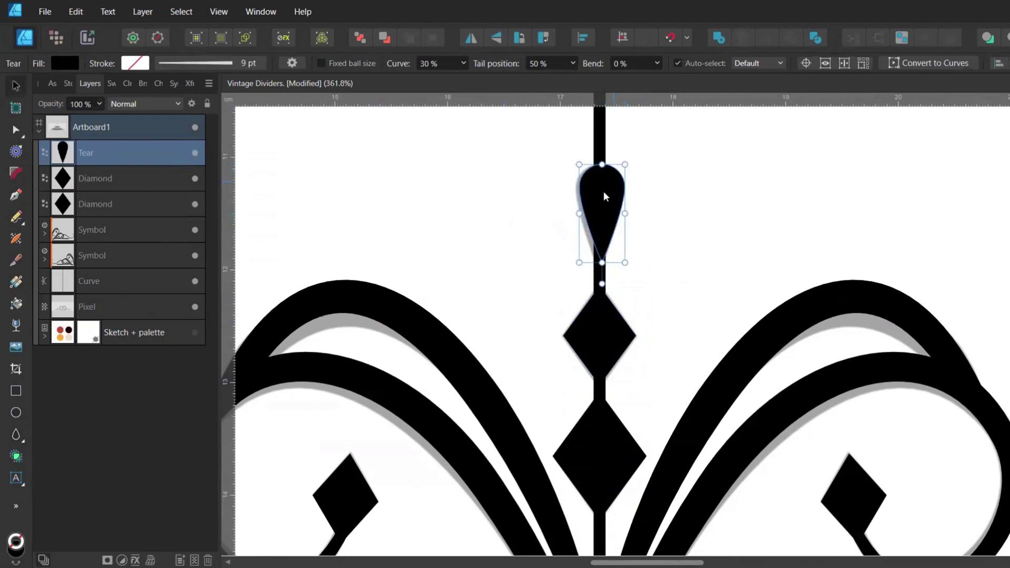
Align the teardrop horizontally with the central diamond below it.
left_click(601, 316, "shift")
left_click(592, 36)
left_click(597, 209)
left_click(538, 212)
Copy the scroll's diamond within the symbol to the inner curl's end, then rotate and resize it to match the sketch.
scroll(620, 209, "down", 6)
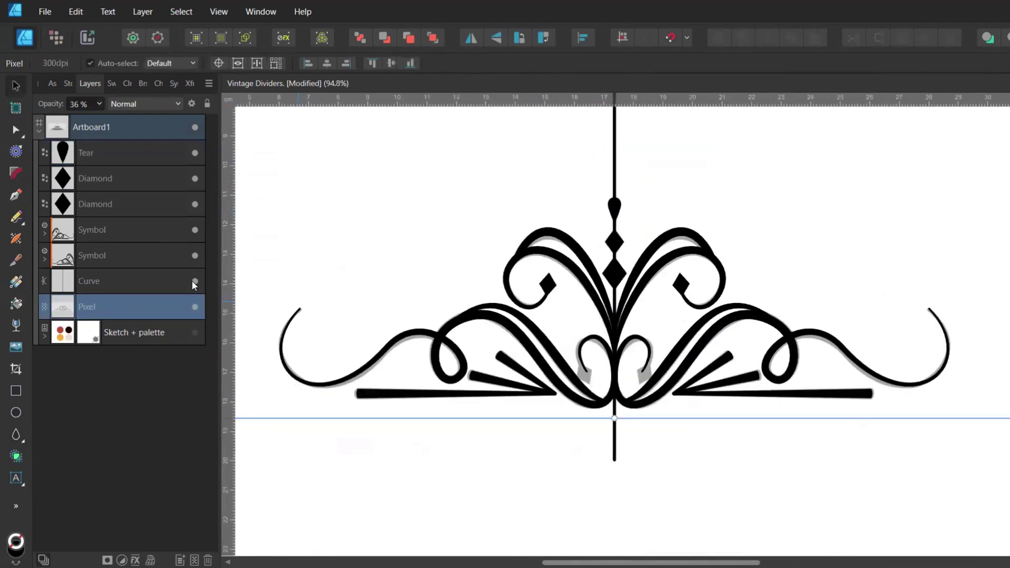
left_click(44, 258)
left_click(68, 281)
scroll(593, 363, "up", 3)
left_click_drag(503, 209, 588, 371)
scroll(583, 368, "up", 3)
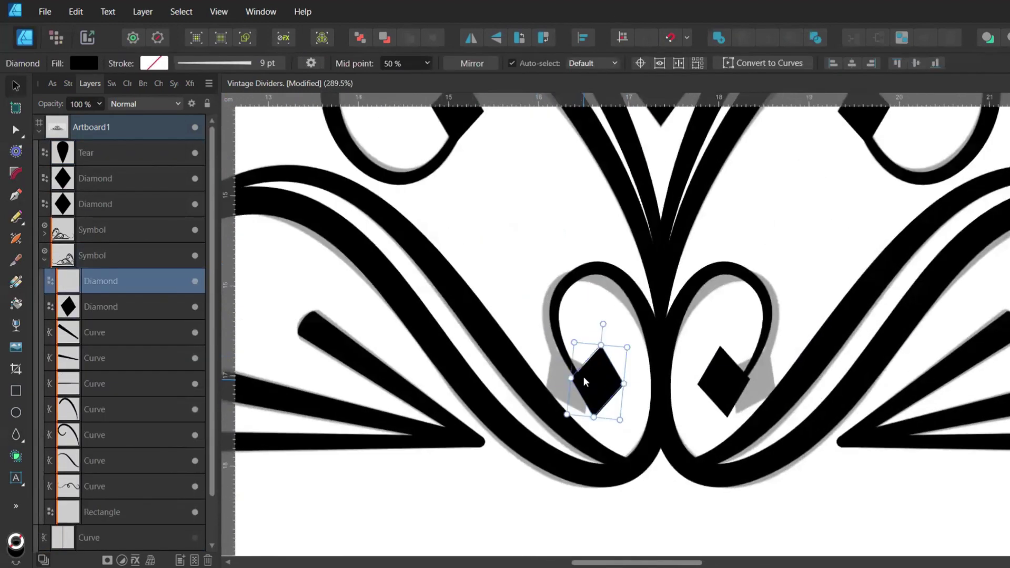
left_click_drag(609, 317, 573, 323)
left_click_drag(618, 386, 603, 398)
scroll(581, 394, "up", 3)
left_click_drag(648, 365, 564, 377)
Expand the strokes of all seven curves inside the original symbol.
scroll(564, 377, "down", 9)
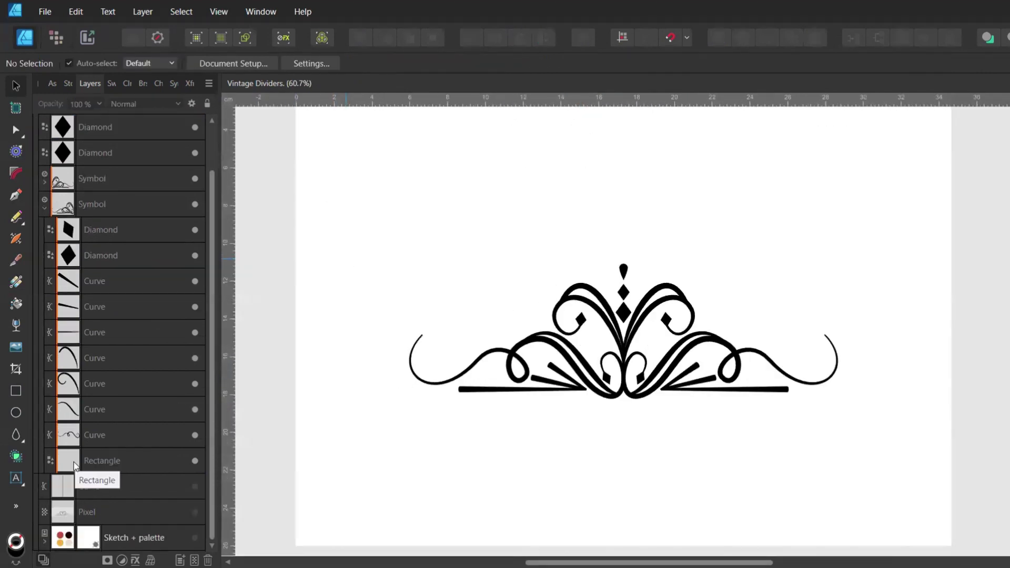
left_click(80, 460)
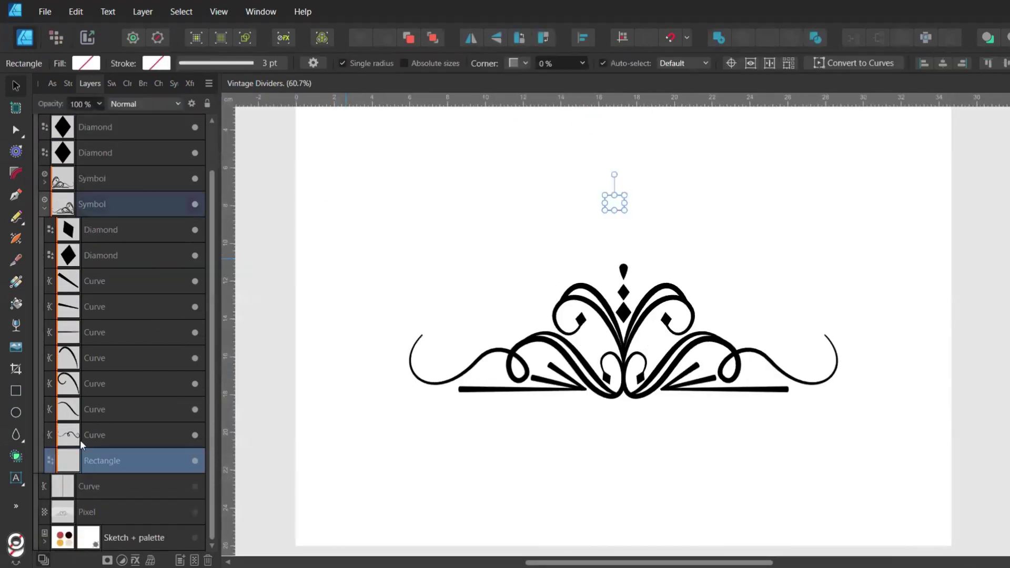
left_click(80, 440)
left_click(83, 284, "shift")
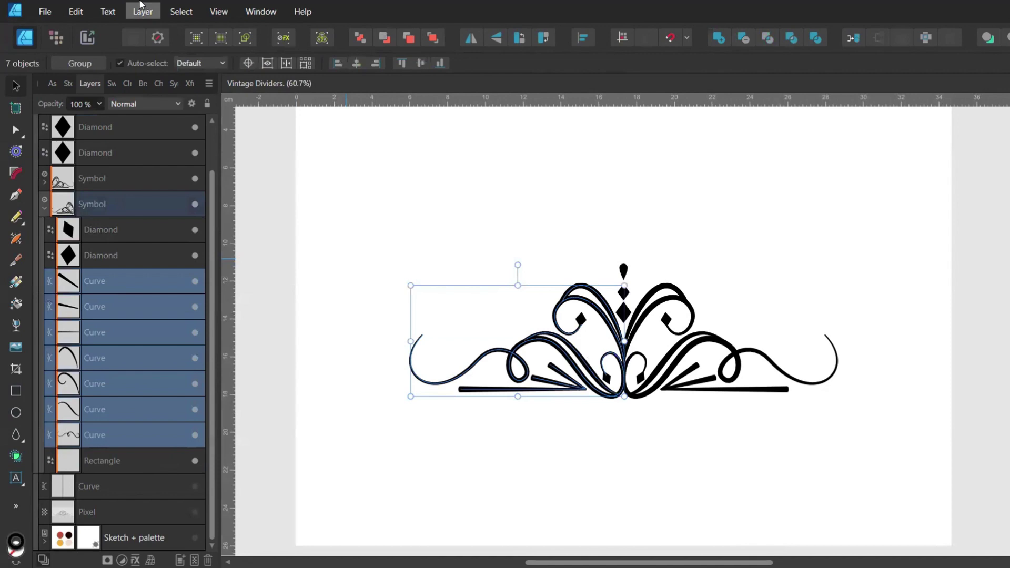
left_click(143, 12)
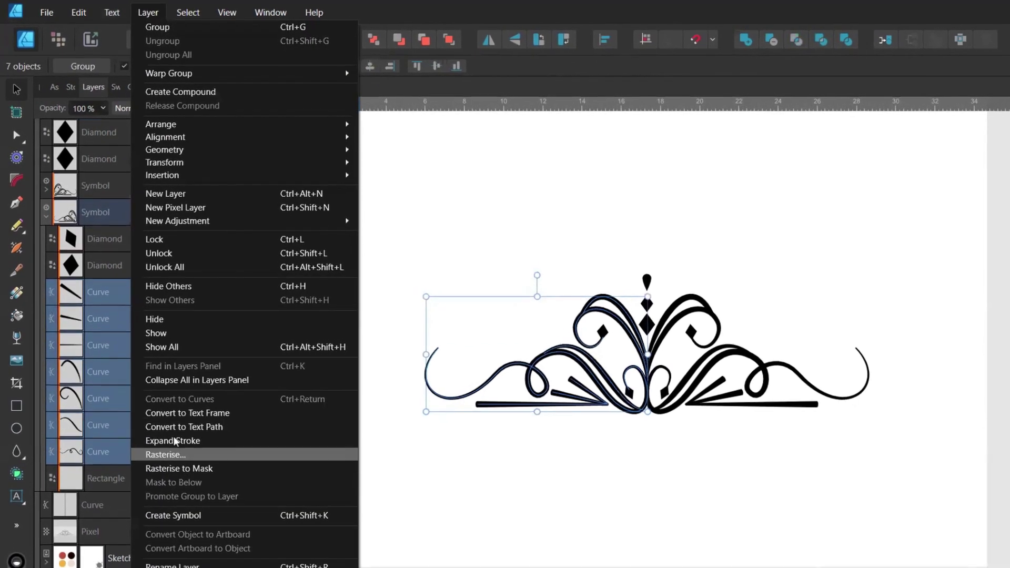
left_click(176, 447)
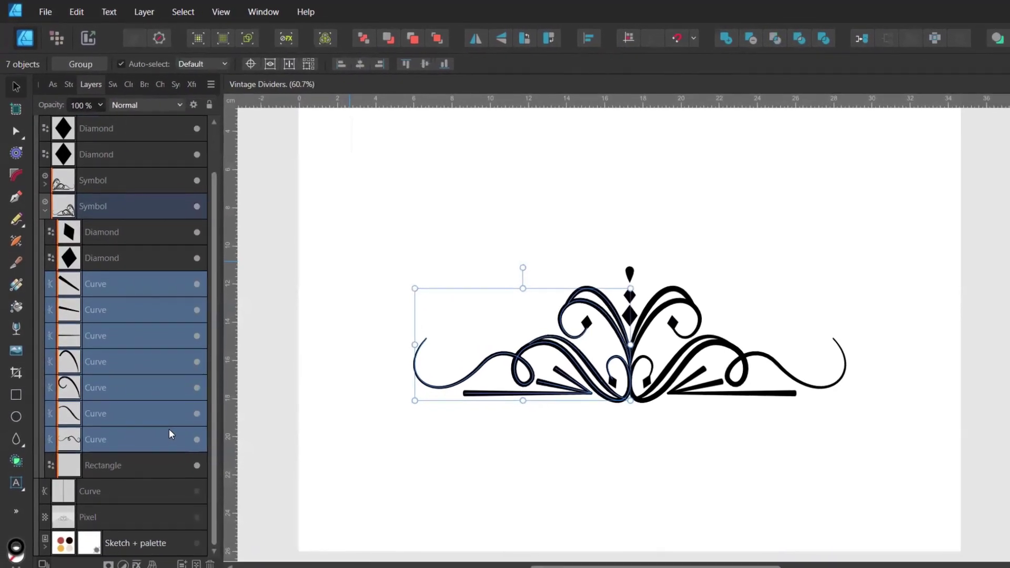
Merge the symbol's two diamonds with the expanded curves using the Add operation.
left_click(100, 255, "shift")
left_click(100, 229, "shift")
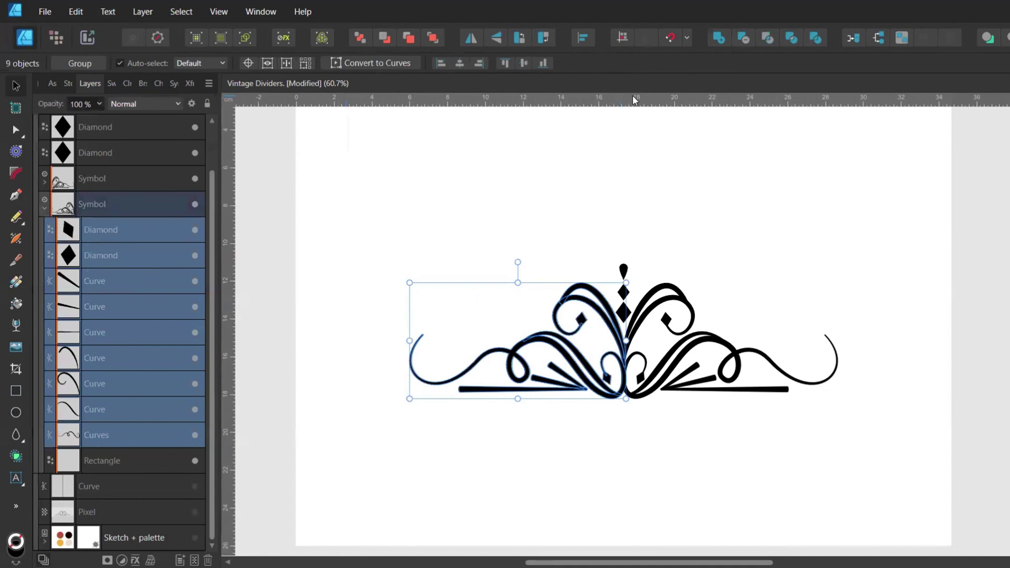
left_click(719, 37)
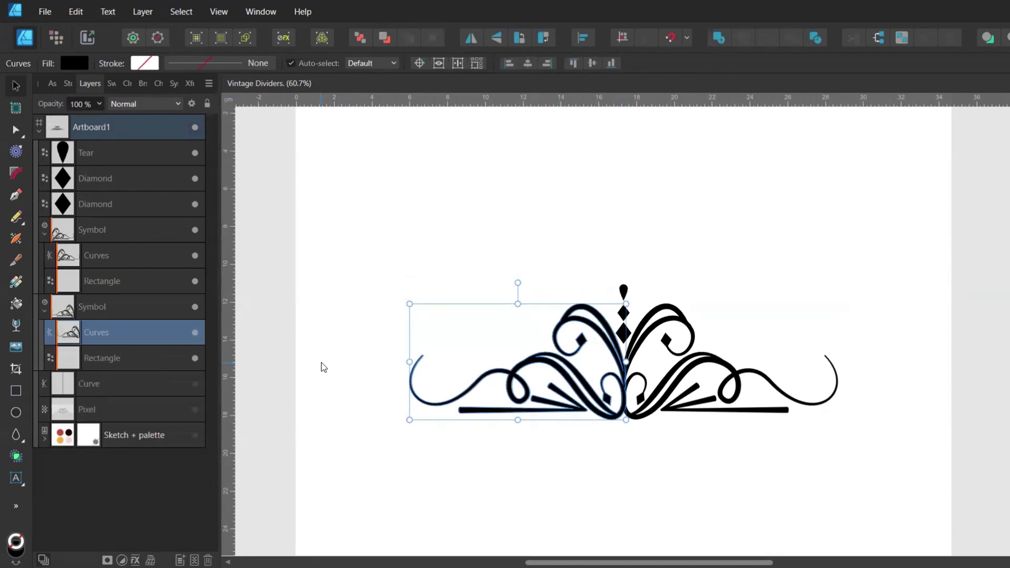
Merge the left and right halves with Add and move the combined shape out of the symbol.
left_click(111, 261, "ctrl")
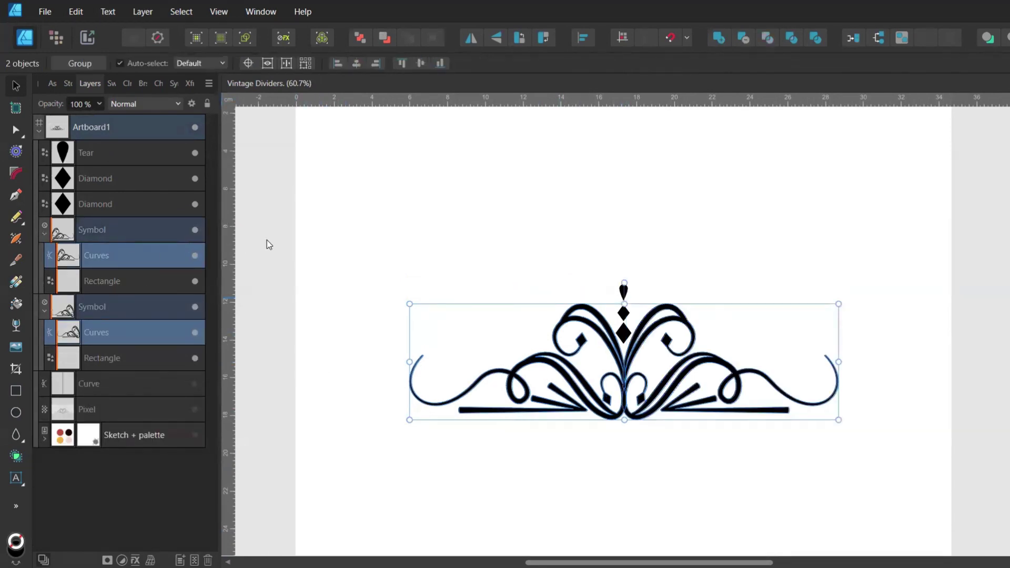
left_click(722, 37)
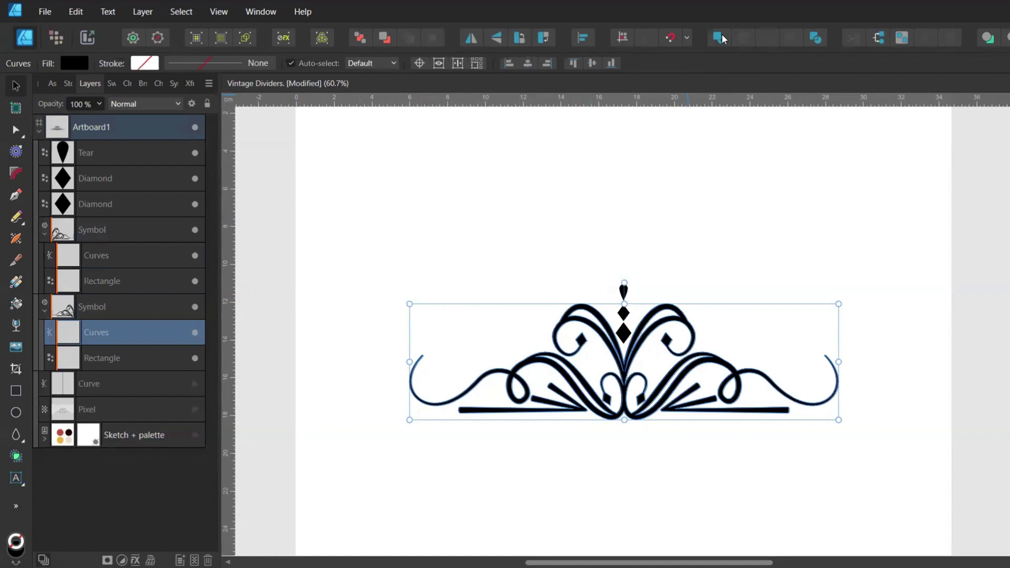
left_click_drag(71, 335, 76, 215)
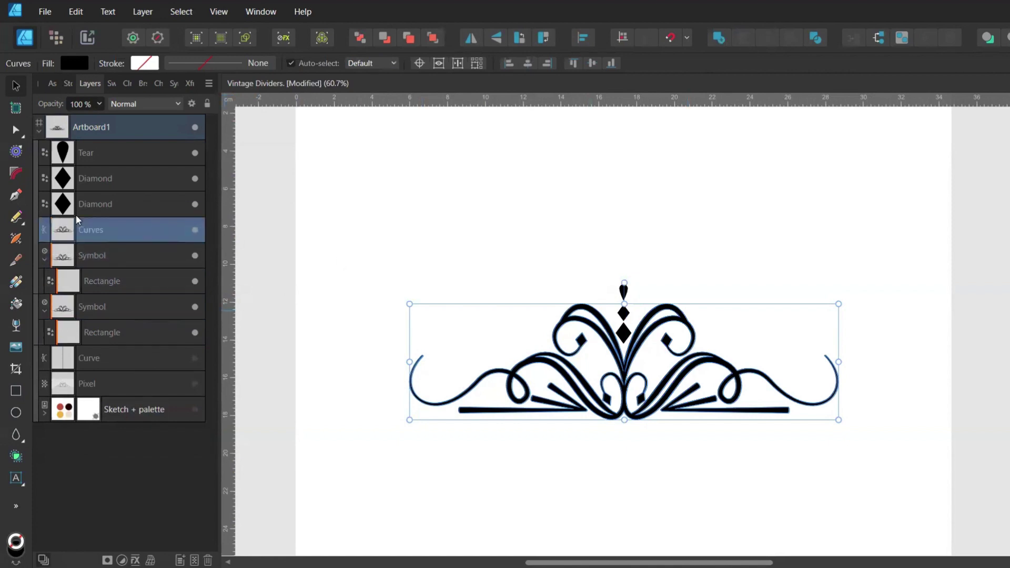
Delete both leftover symbols, the vertical guide curve and the pixel sketch layer.
left_click(44, 258)
left_click(44, 284)
left_click(57, 256)
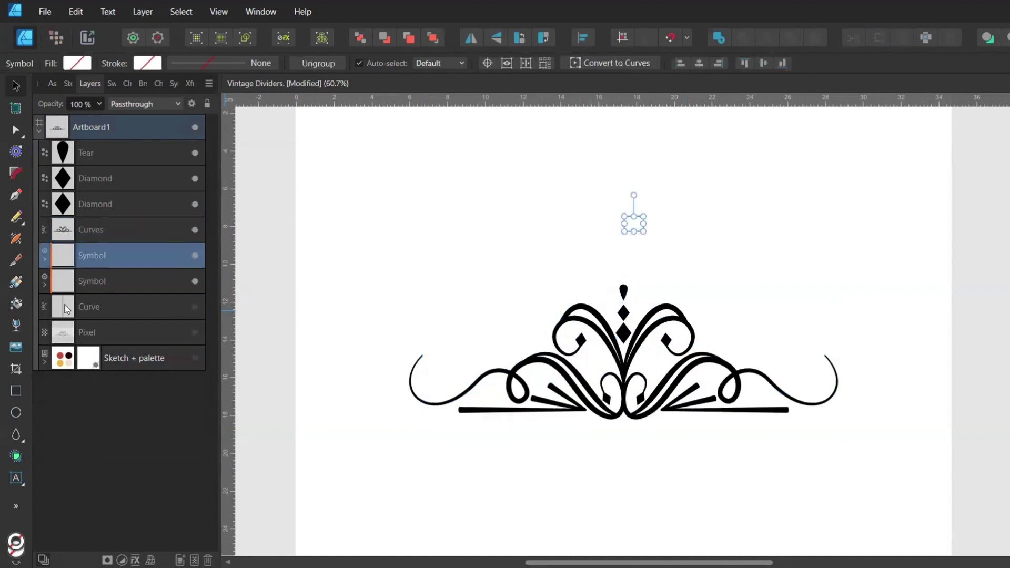
left_click(67, 311, "shift")
left_click(90, 331, "shift")
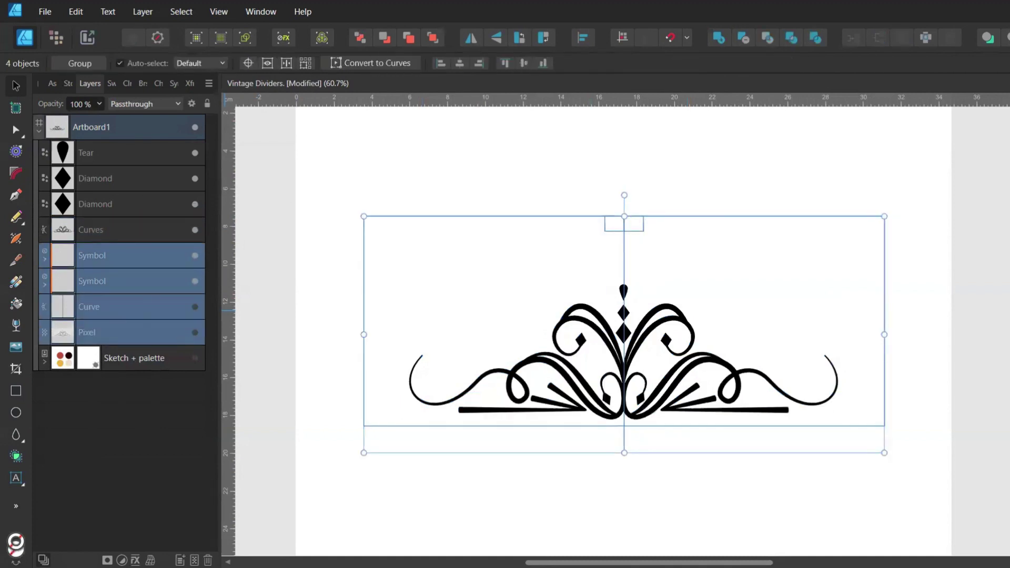
left_click(209, 559)
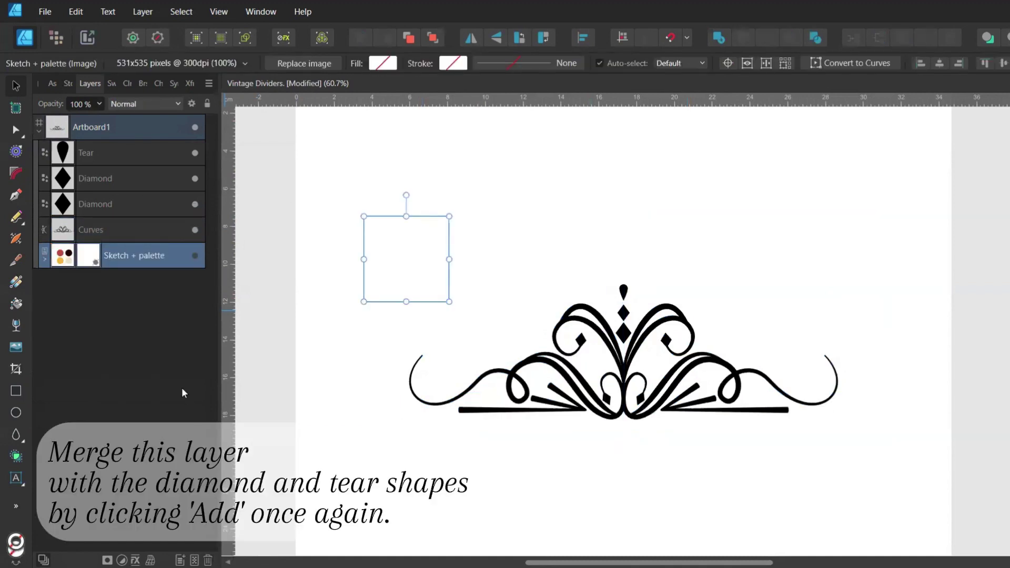
Merge the ornament with the teardrop and the two central diamonds using Add.
left_click(280, 279)
key("ctrl+a")
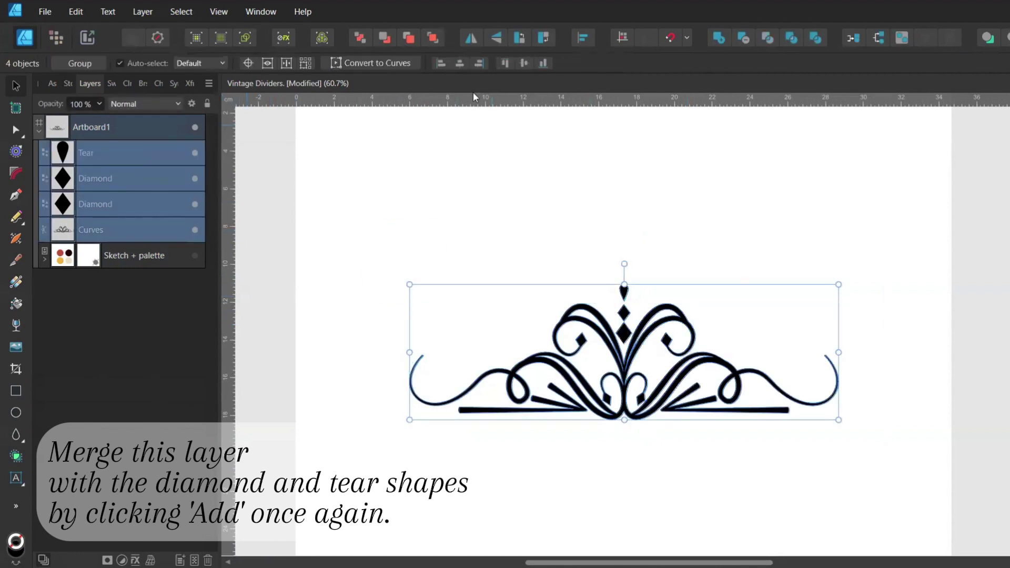
left_click(717, 38)
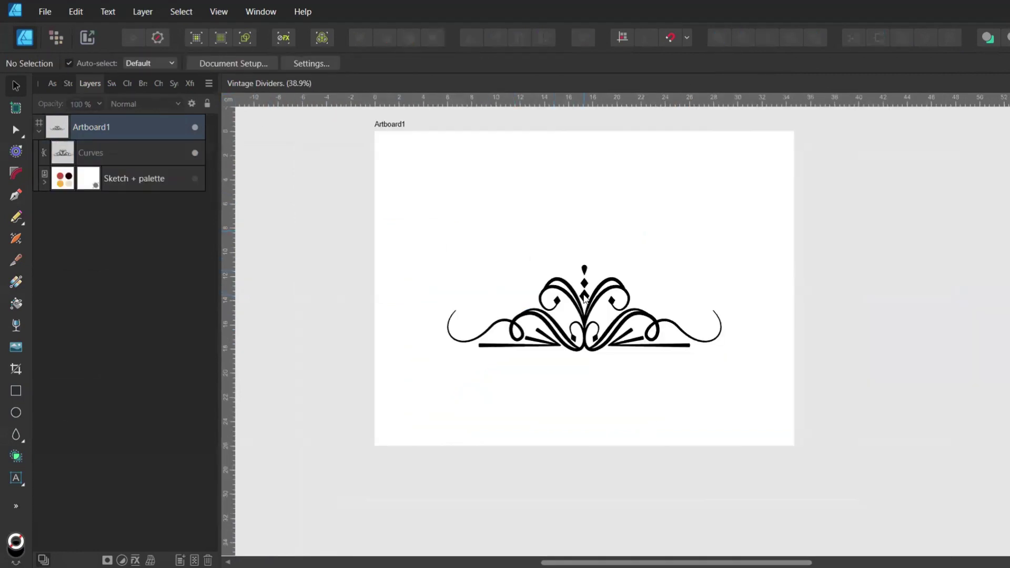
Enlarge the merged ornament to nearly the artboard's width and centre it horizontally and vertically on the artboard.
left_click(583, 295)
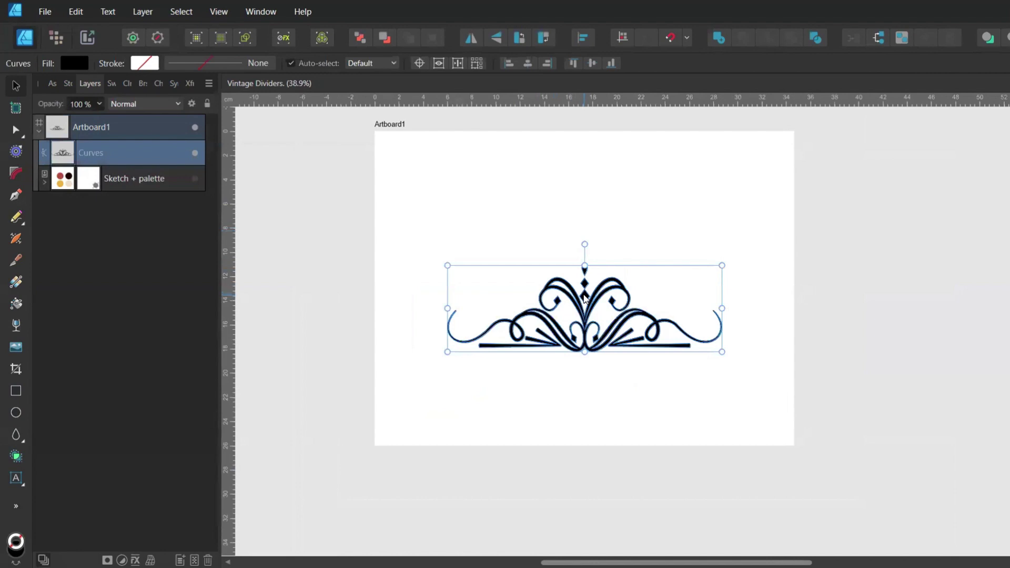
left_click_drag(728, 258, 789, 227)
left_click_drag(580, 334, 579, 303)
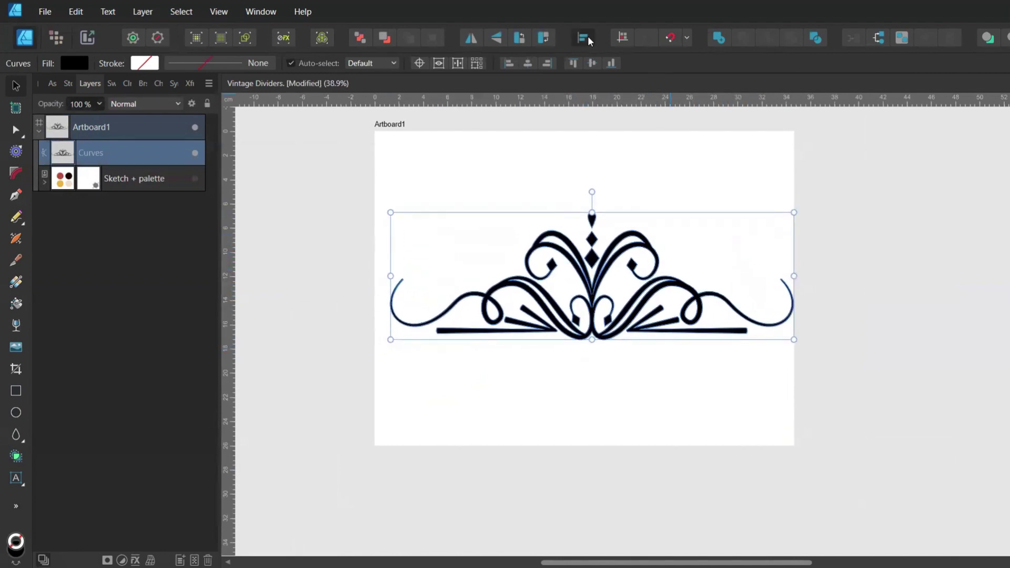
left_click(582, 37)
left_click(613, 82)
left_click(614, 152)
left_click(612, 259)
left_click(830, 253)
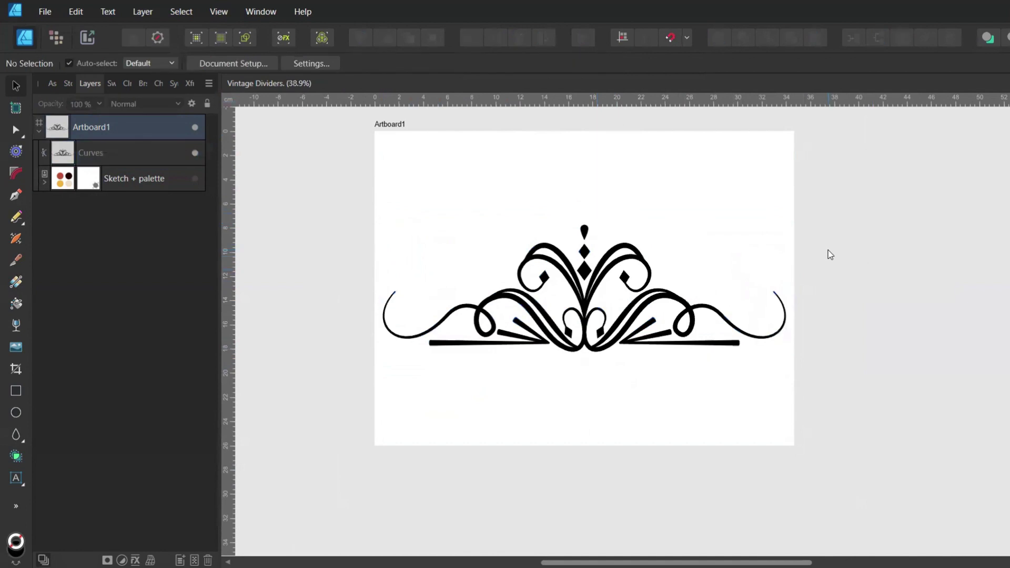
Duplicate the ornament, keep one copy hidden, and shrink Artboard1 on all sides to fit closely around the ornament.
left_click(62, 155)
key("ctrl+j")
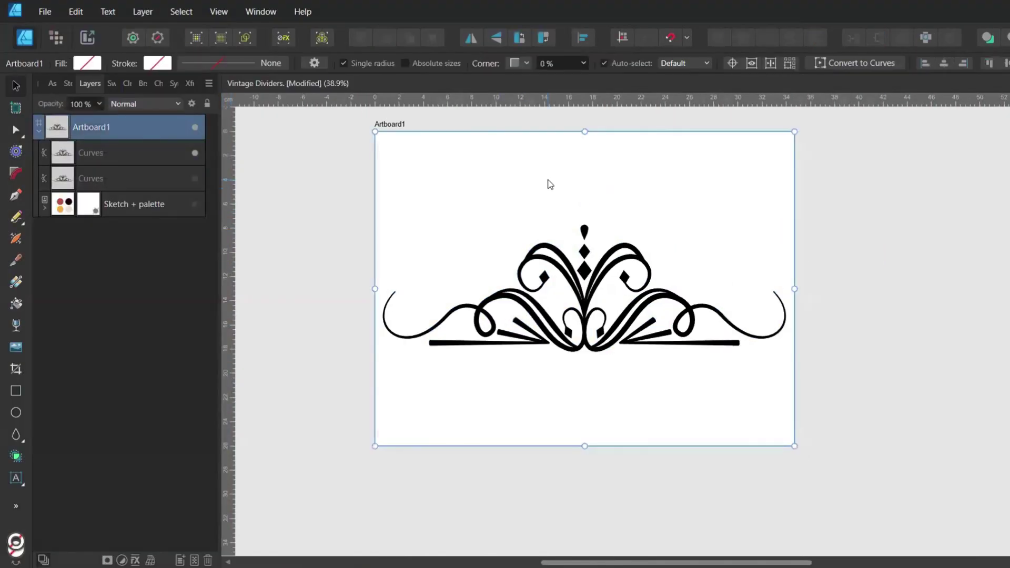
left_click_drag(584, 132, 591, 207)
scroll(581, 221, "up", 3)
scroll(591, 316, "down", 2)
left_click_drag(591, 361, 591, 363)
left_click_drag(972, 247, 969, 247)
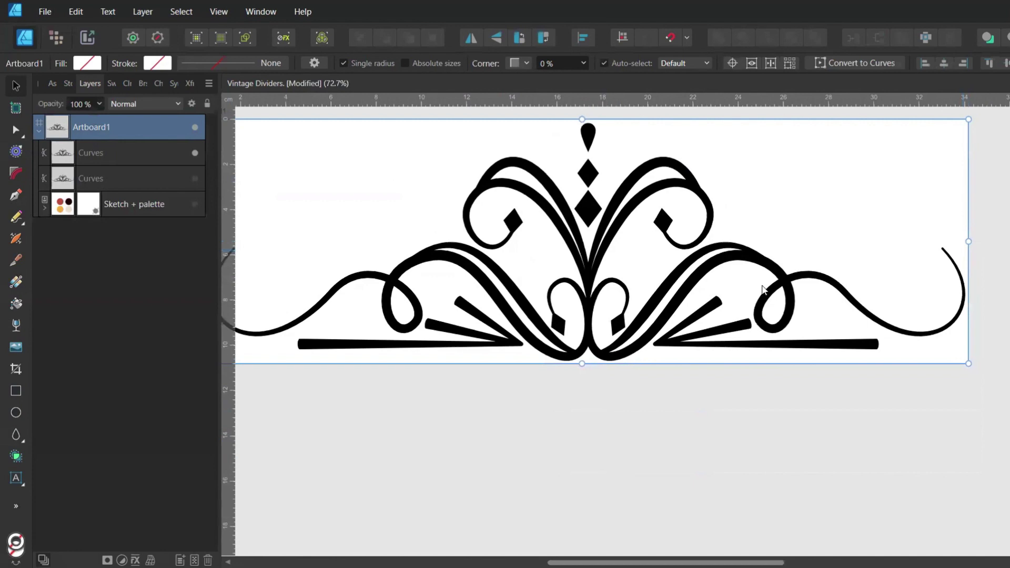
scroll(762, 289, "left", 2)
left_click_drag(277, 239, 290, 239)
scroll(289, 239, "down", 1)
Fill the artboard with black and recolour the visible ornament curves white.
left_click(113, 85)
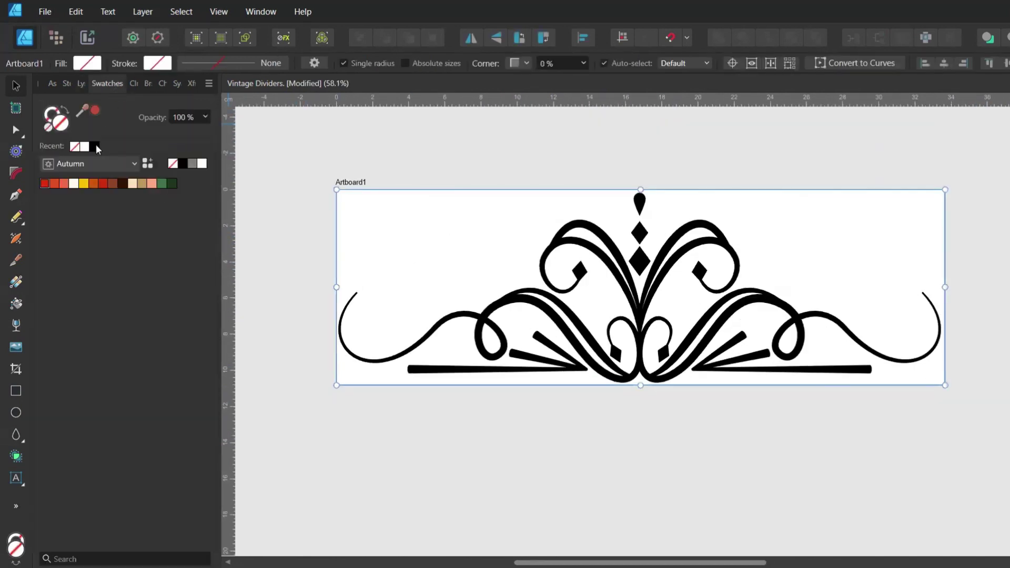
left_click(95, 146)
left_click(89, 83)
left_click(72, 155)
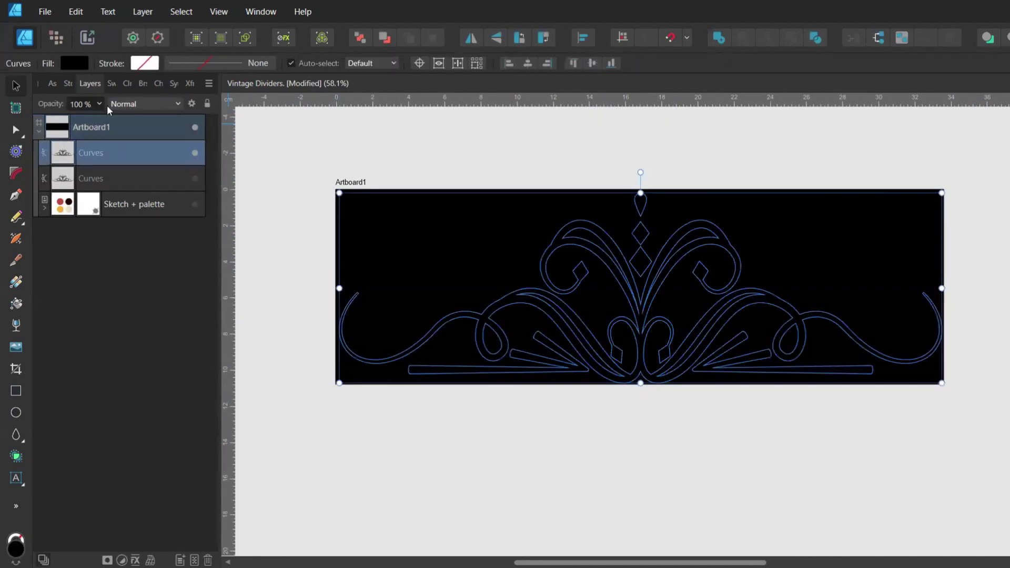
left_click(107, 83)
left_click(87, 147)
left_click(337, 202)
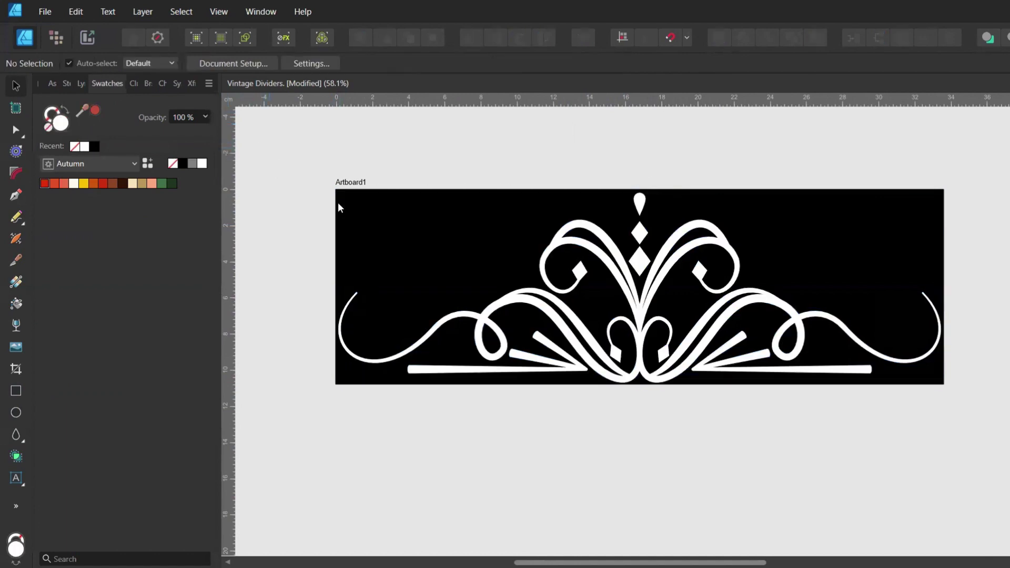
Save the document and export Artboard1 as a PNG file named Brush in the 2 Jpegs+Thumbnail folder.
key("ctrl+s")
left_click(45, 12)
key("ctrl+shift+alt+s")
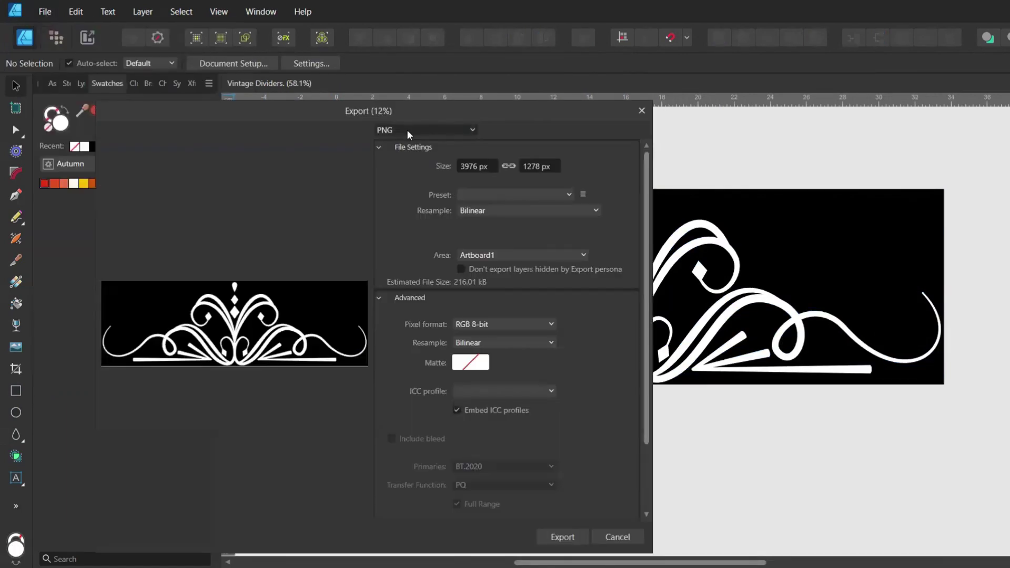
left_click(569, 537)
type("Brush")
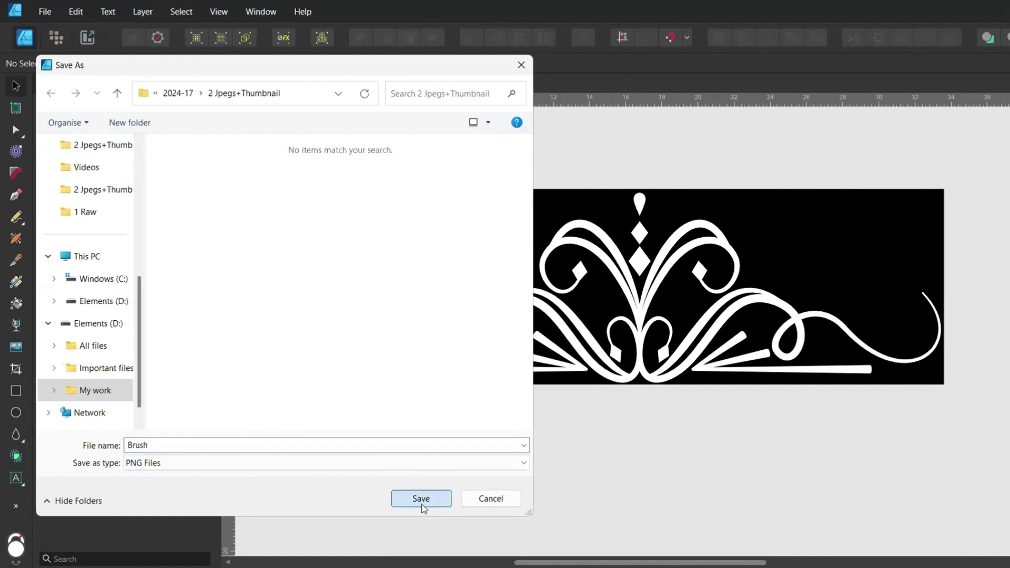
left_click(419, 498)
Create a new brush category named Custom brushes.
left_click(138, 84)
left_click(208, 84)
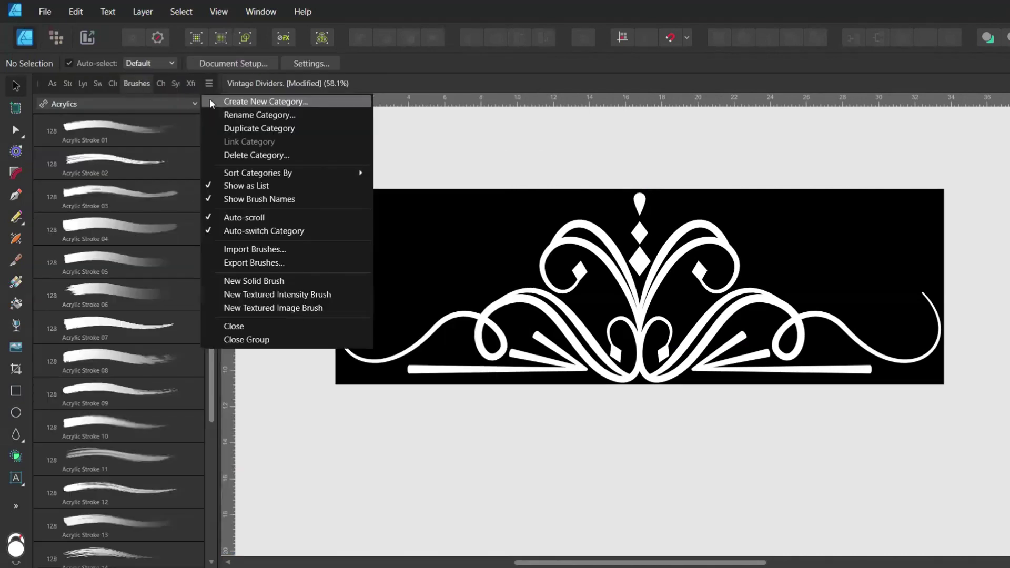
left_click(265, 101)
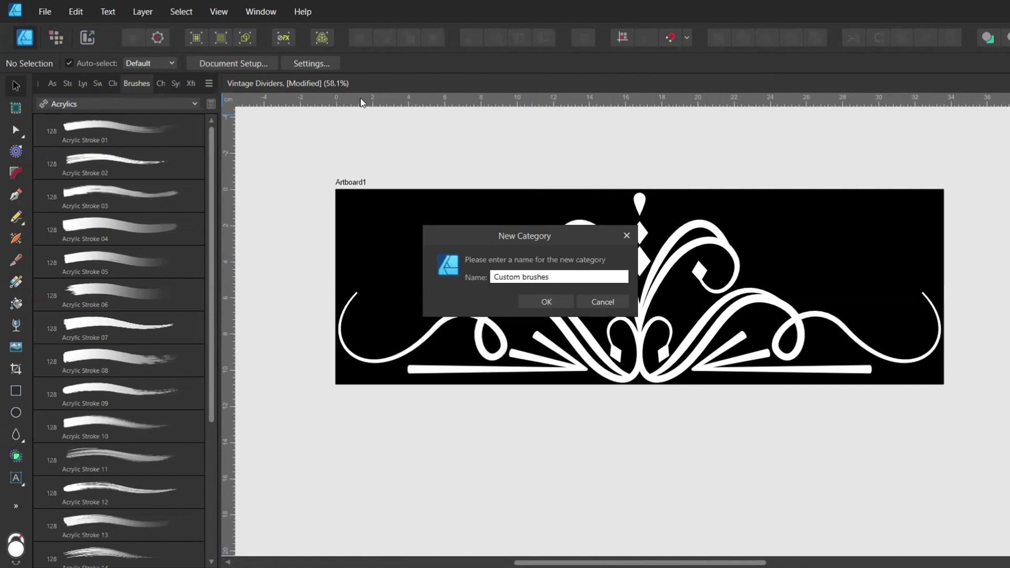
left_click(542, 297)
Add a new textured intensity brush to the Custom brushes category from the exported Brush PNG.
left_click(208, 83)
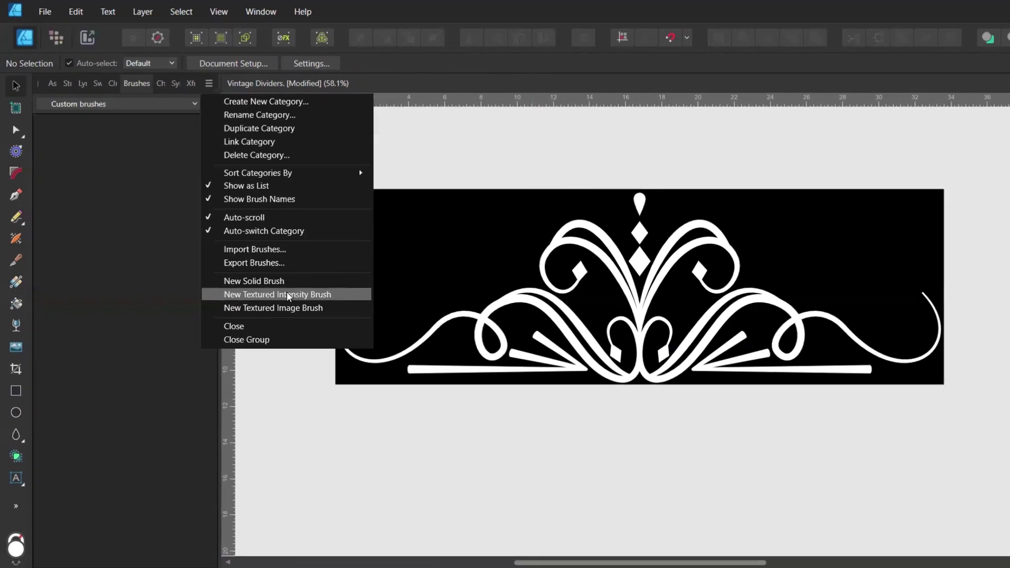
left_click(295, 294)
left_click(442, 503)
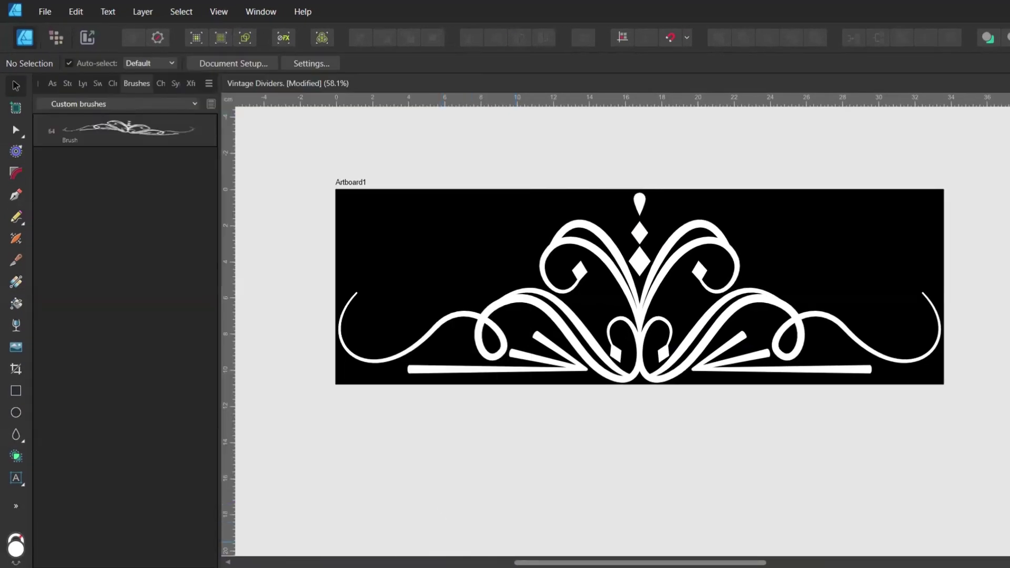
Activate the brush tool with the new brush, set its body to Repeat and its width to 300 px.
double_click(125, 130)
left_click(734, 88)
key("b")
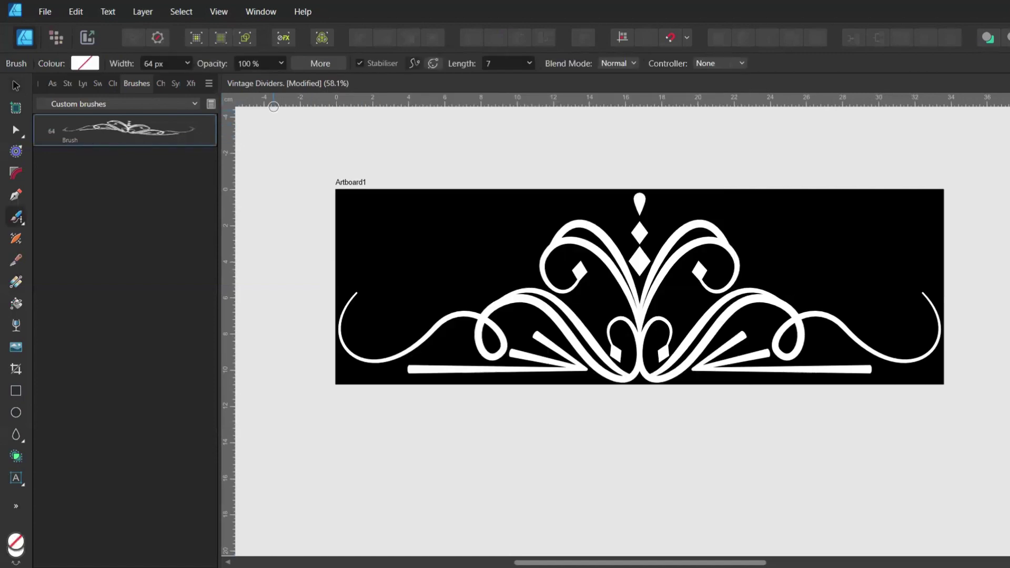
left_click(321, 63)
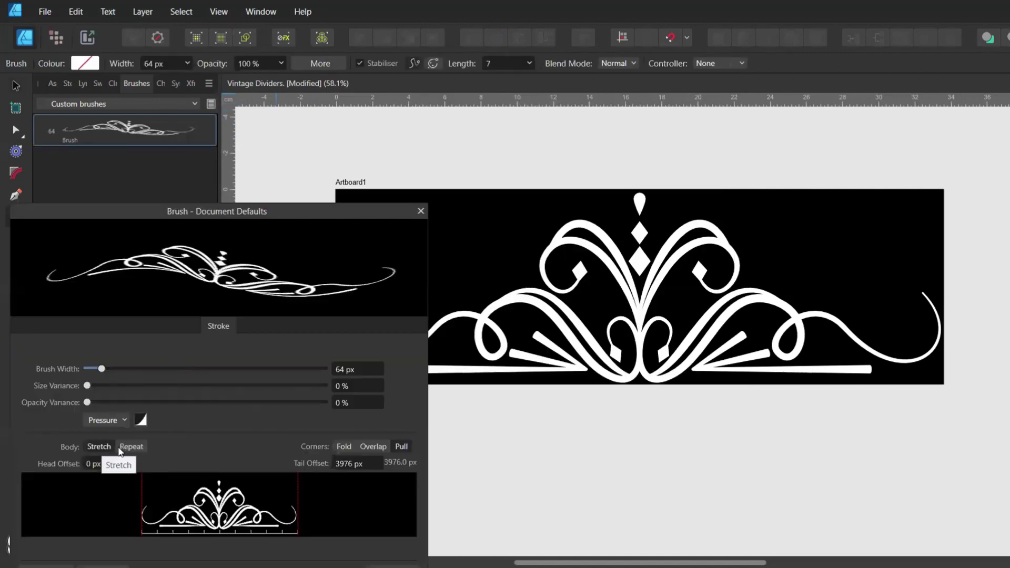
left_click(132, 447)
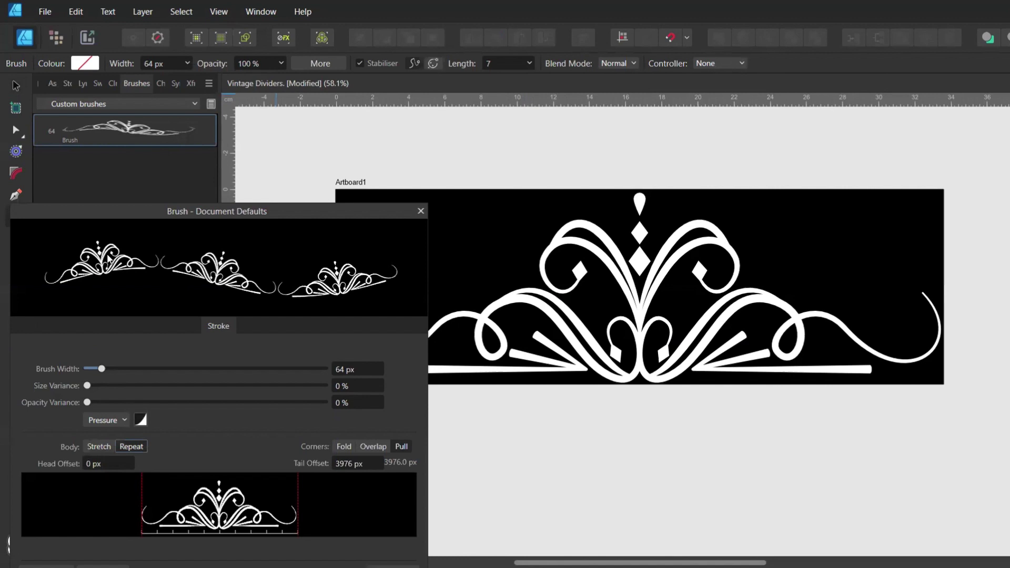
left_click_drag(346, 210, 344, 174)
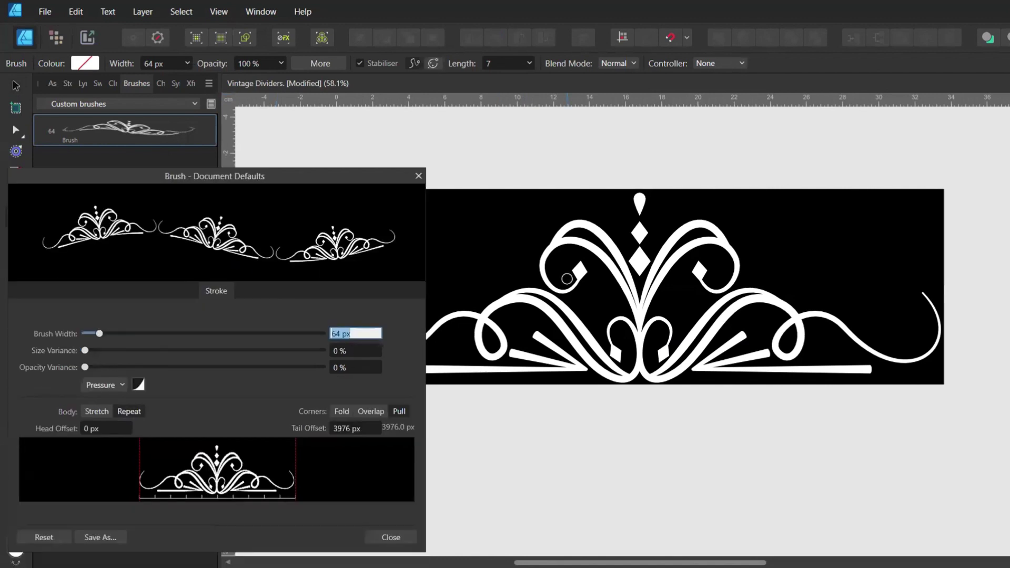
key("Return")
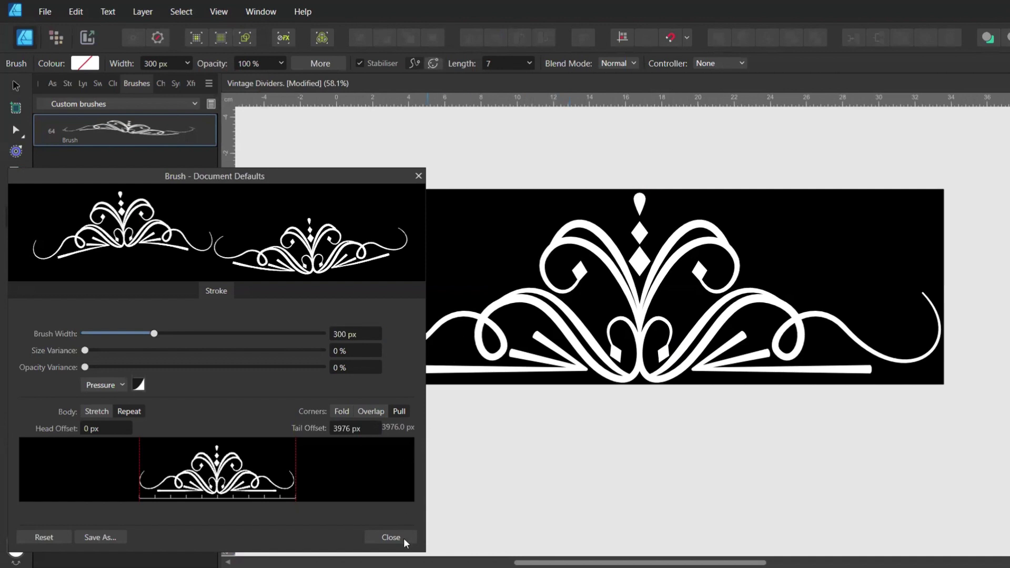
left_click(418, 176)
Draw a second artboard about 75 × 31 cm beside Artboard1.
scroll(421, 184, "down", 5)
scroll(421, 184, "up", 1)
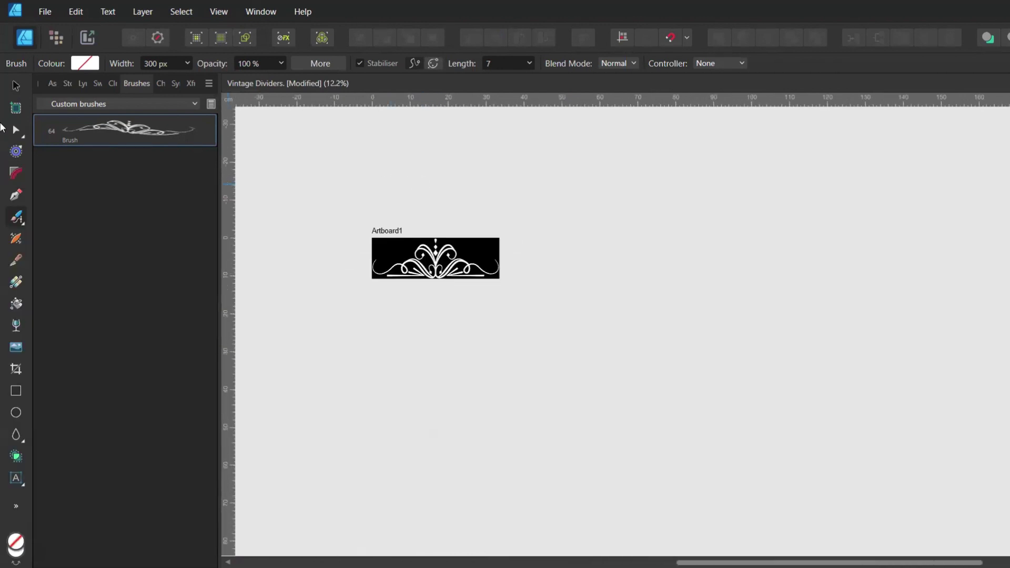
left_click(12, 108)
left_click_drag(527, 219, 812, 338)
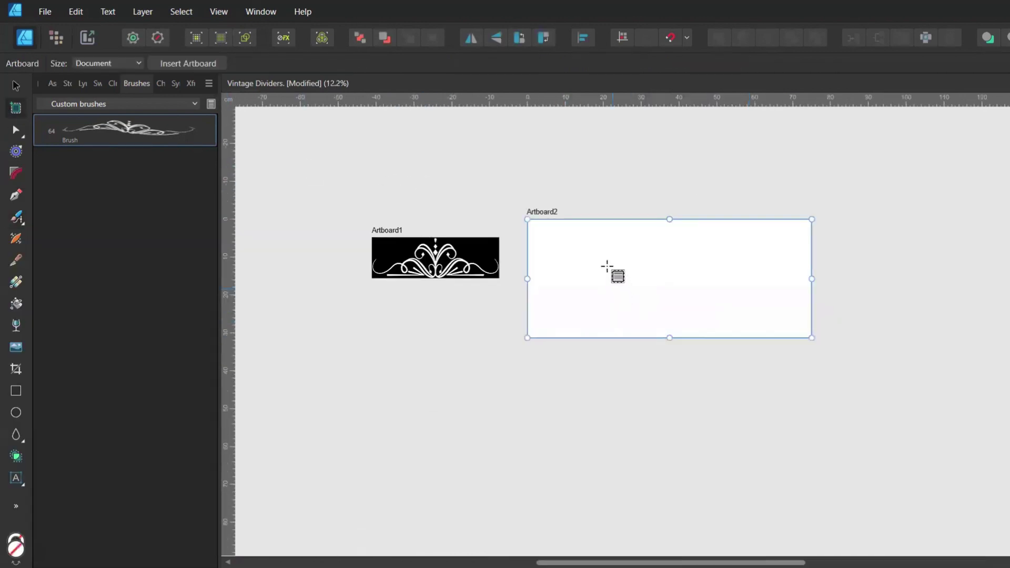
Clear the fill colour and paint a straight horizontal divider stroke across the upper part of Artboard2.
left_click(112, 84)
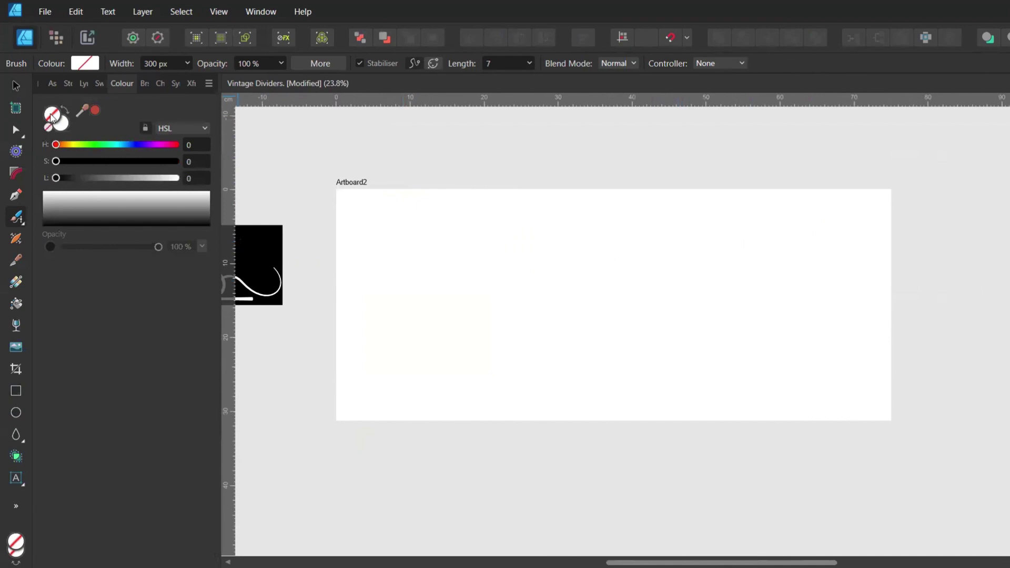
left_click(62, 123)
left_click(48, 128)
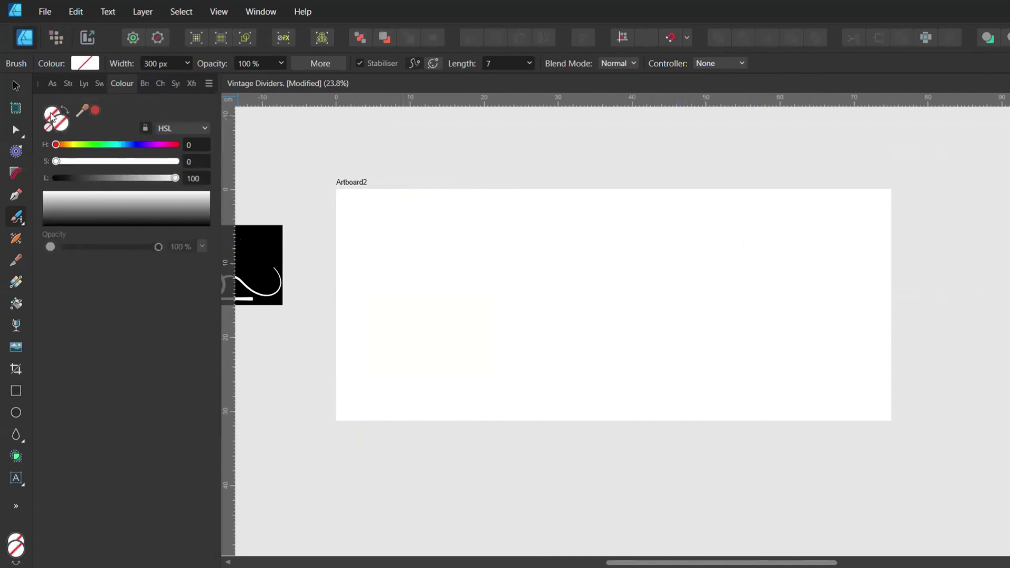
left_click(52, 115)
left_click_drag(386, 244, 814, 242)
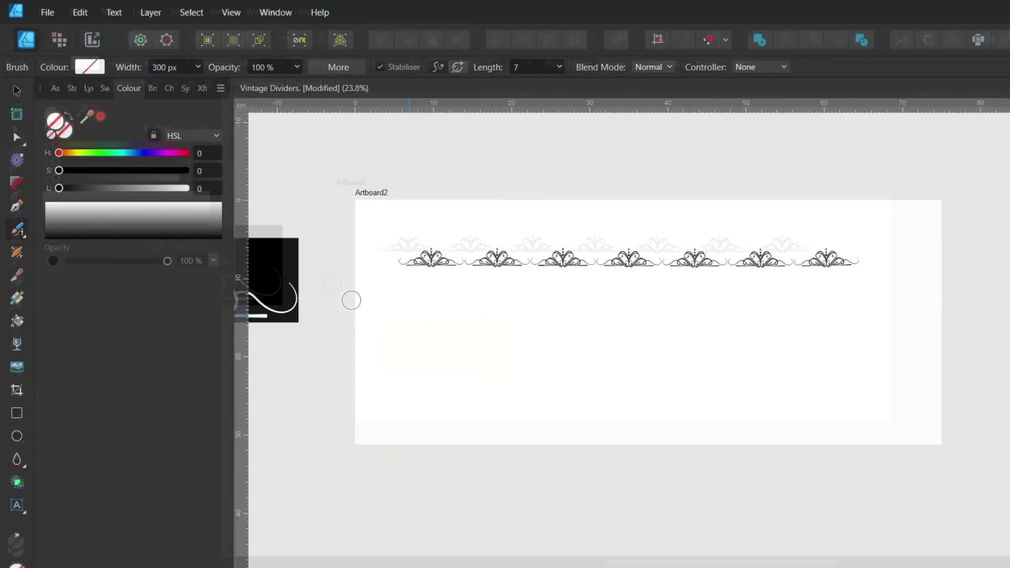
Set the stroke colour to HSL 239, 54, 24 and paint a second horizontal divider stroke below the first.
left_click(66, 145)
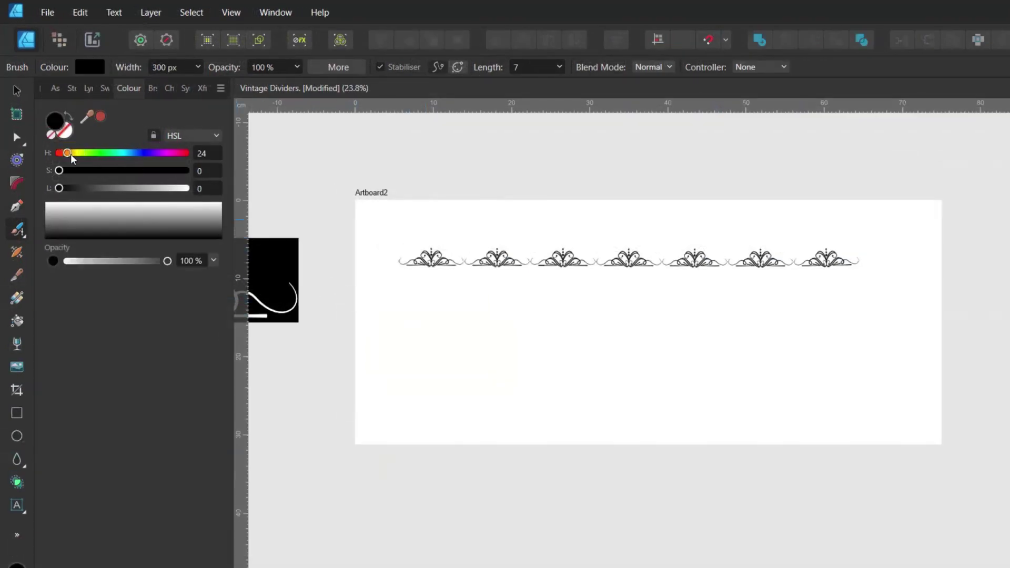
left_click(143, 153)
left_click(127, 171)
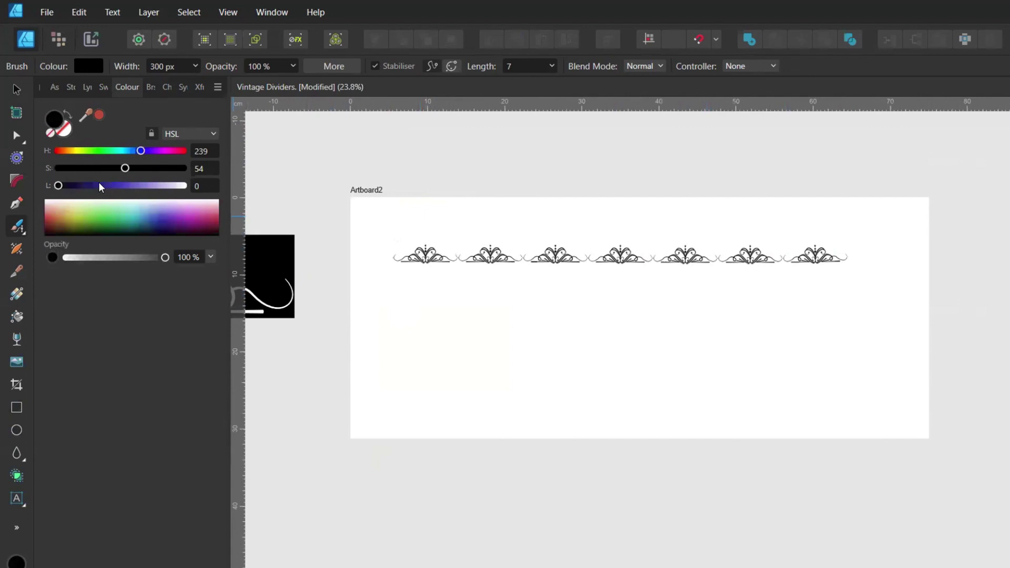
left_click(90, 188)
left_click_drag(381, 300, 889, 299)
scroll(581, 263, "up", 1)
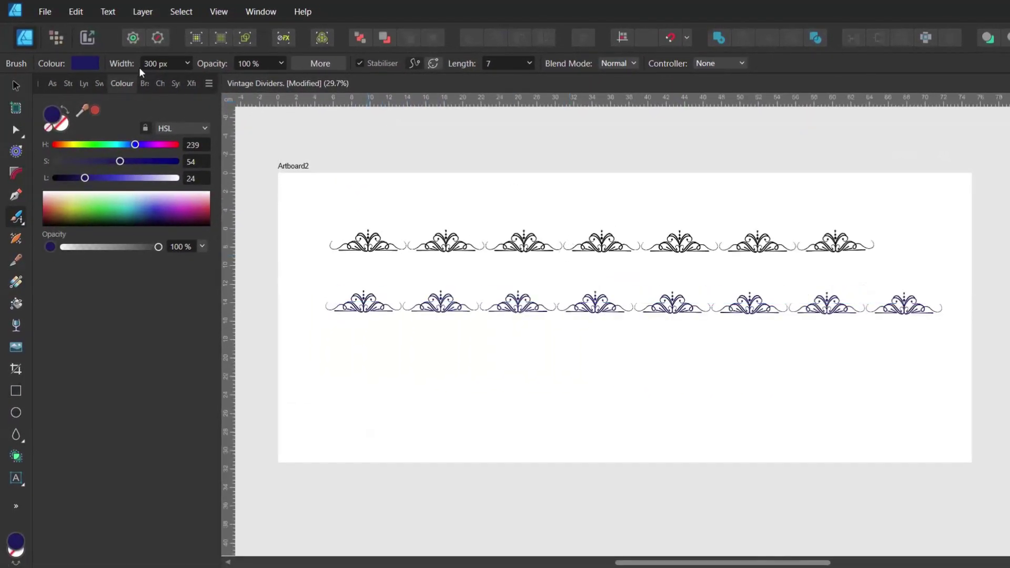
Replace both test strokes with one divider stroke painted across Artboard2 at 600 px width.
key("Delete")
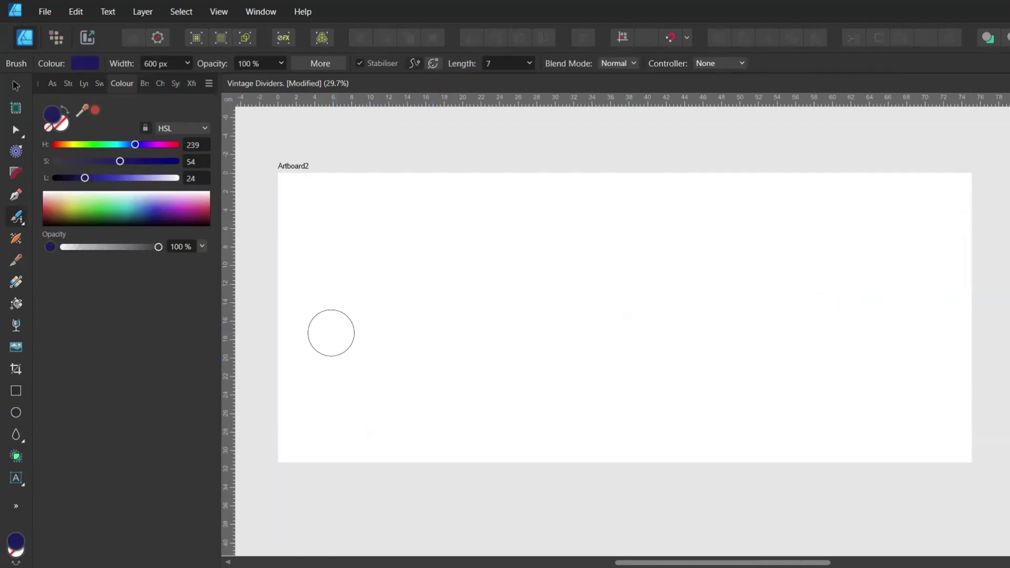
mouse_move(329, 333)
left_mouse_down()
mouse_move(366, 286)
mouse_move(507, 280)
mouse_move(599, 325)
mouse_move(722, 258)
mouse_move(816, 238)
mouse_move(913, 287)
left_mouse_up()
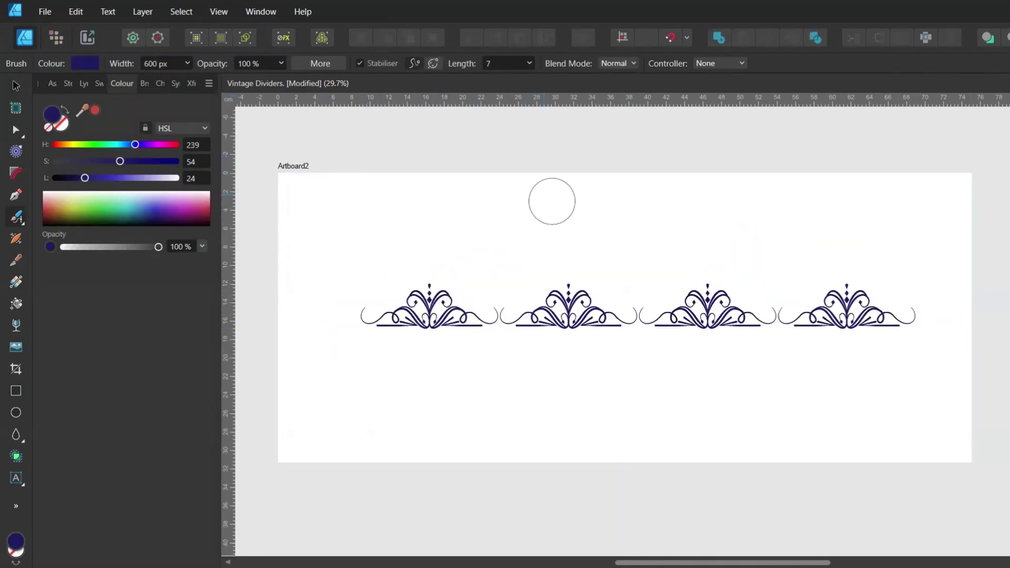
Apply a linear gradient to the painted divider's fill and convert its solid stroke colour to a gradient.
key("g")
left_click_drag(606, 259, 620, 321)
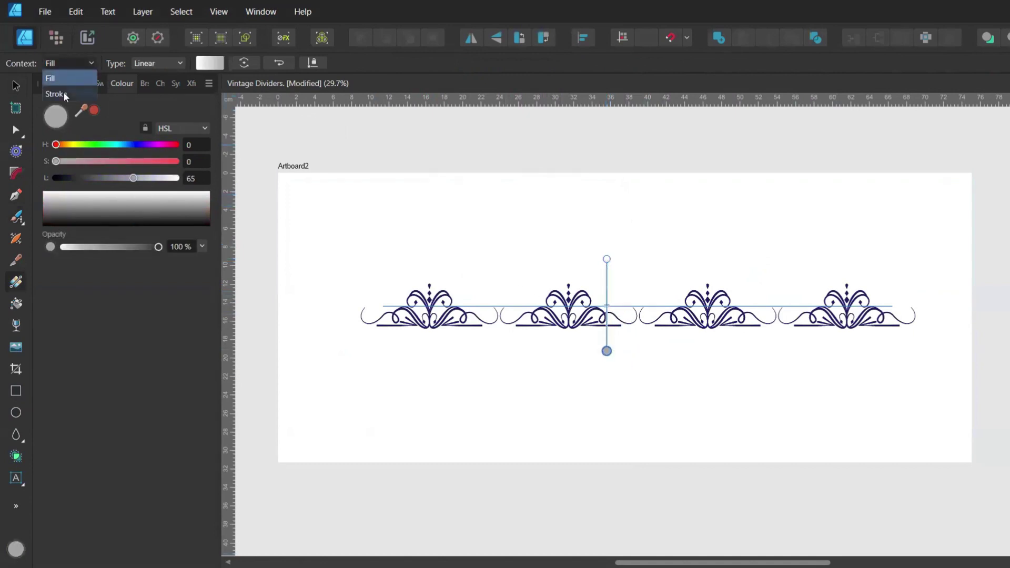
left_click(63, 95)
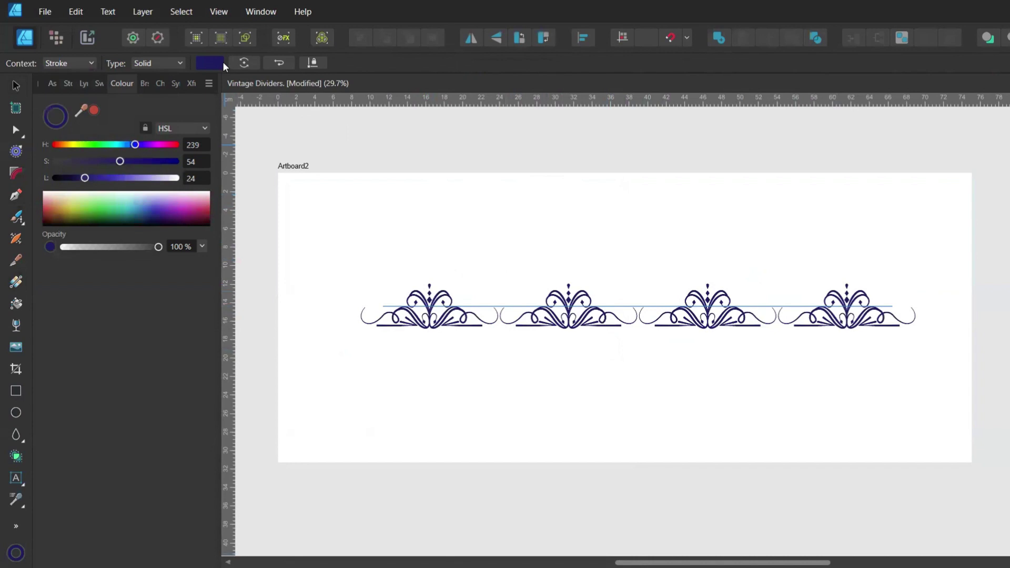
left_click(208, 63)
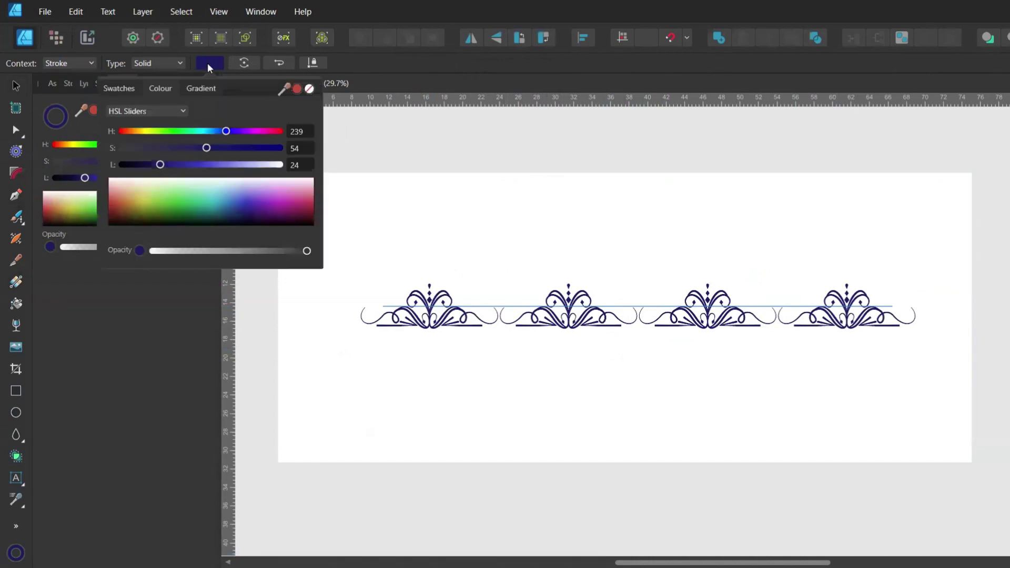
left_click(203, 88)
Set the stroke gradient's starting stop to a gold colour of HSL 52, 87, 30.
left_click(105, 123)
left_click(161, 186)
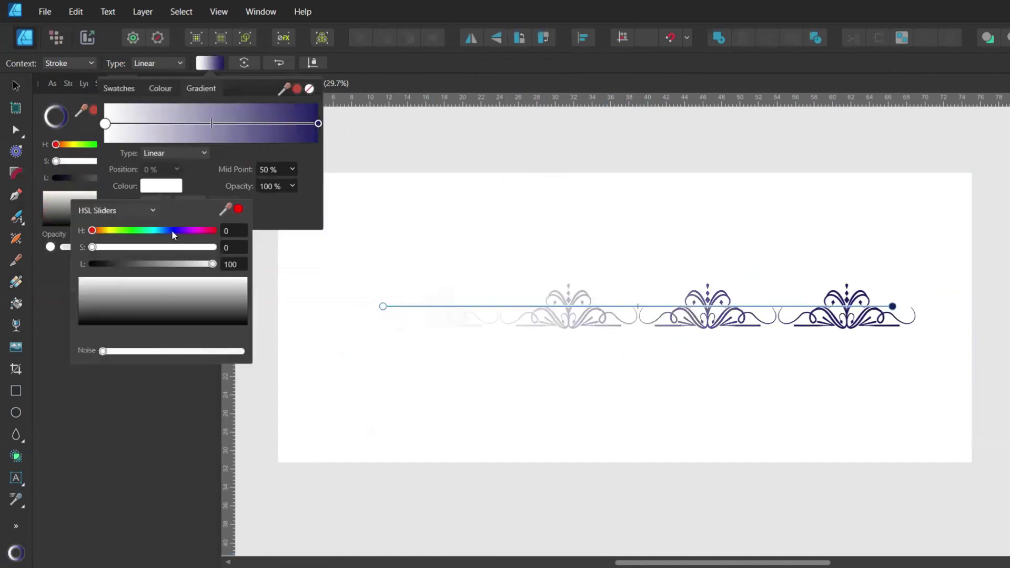
left_click(123, 247)
left_click(129, 264)
left_click(197, 247)
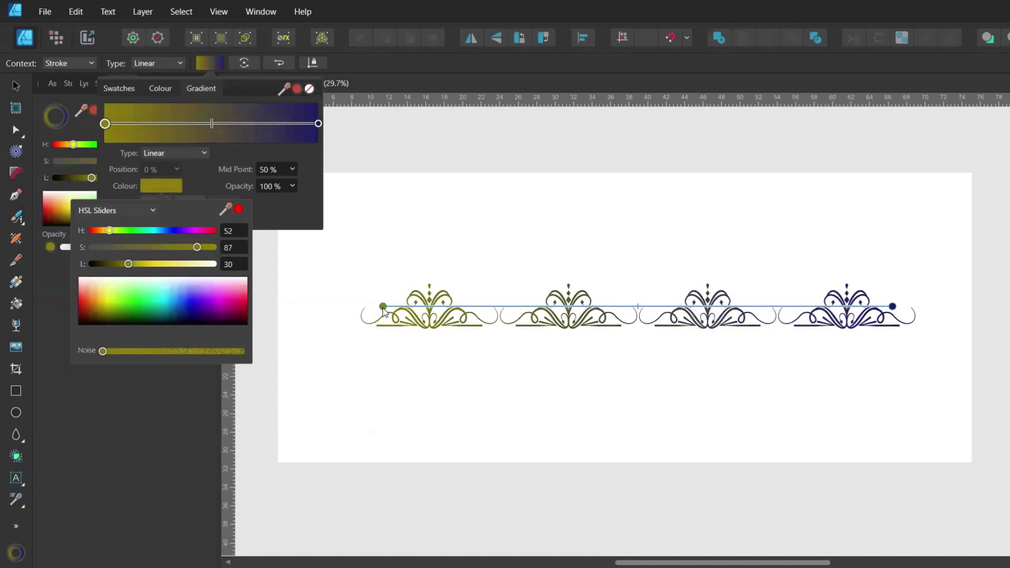
Reposition the stroke gradient to run vertically through the second ornament, with gold at the top and navy at the base.
left_click_drag(383, 306, 576, 267)
left_click_drag(892, 306, 578, 329)
left_click_drag(576, 267, 577, 286)
Raise the gold stop's lightness to 50 in the stroke gradient and increase its noise to the maximum.
left_click(209, 63)
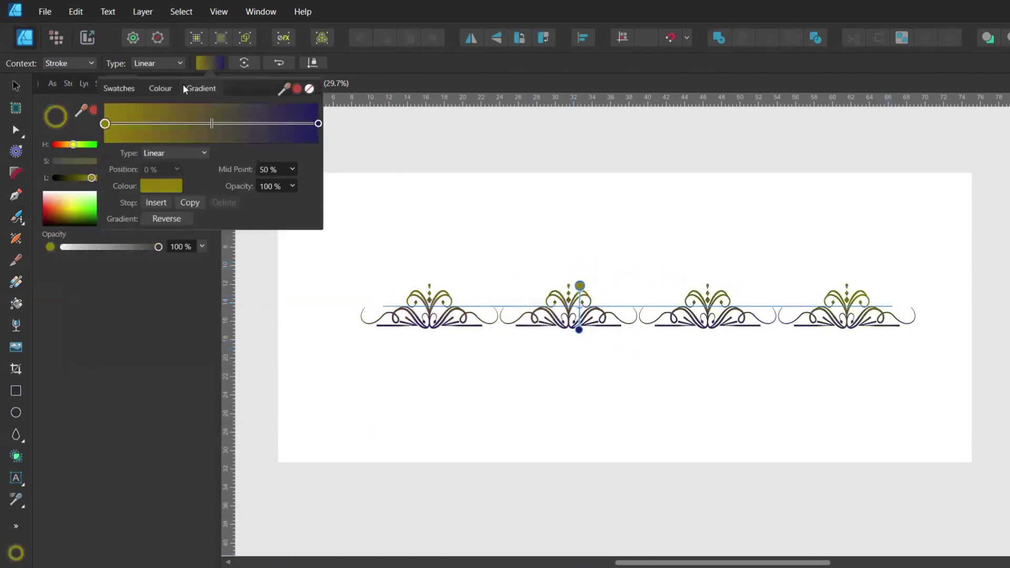
left_click(159, 188)
left_click_drag(128, 264, 152, 264)
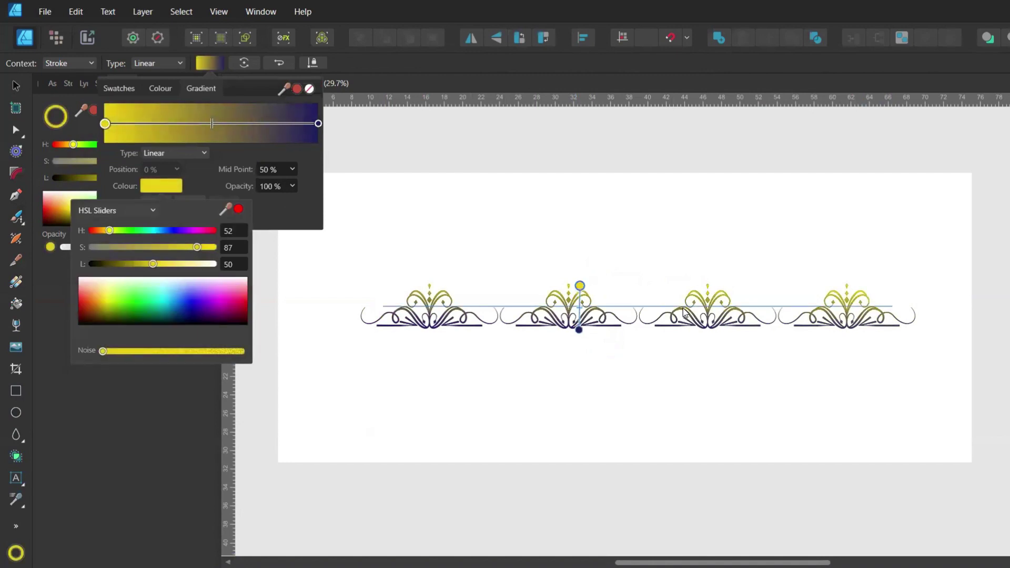
left_click_drag(103, 351, 242, 351)
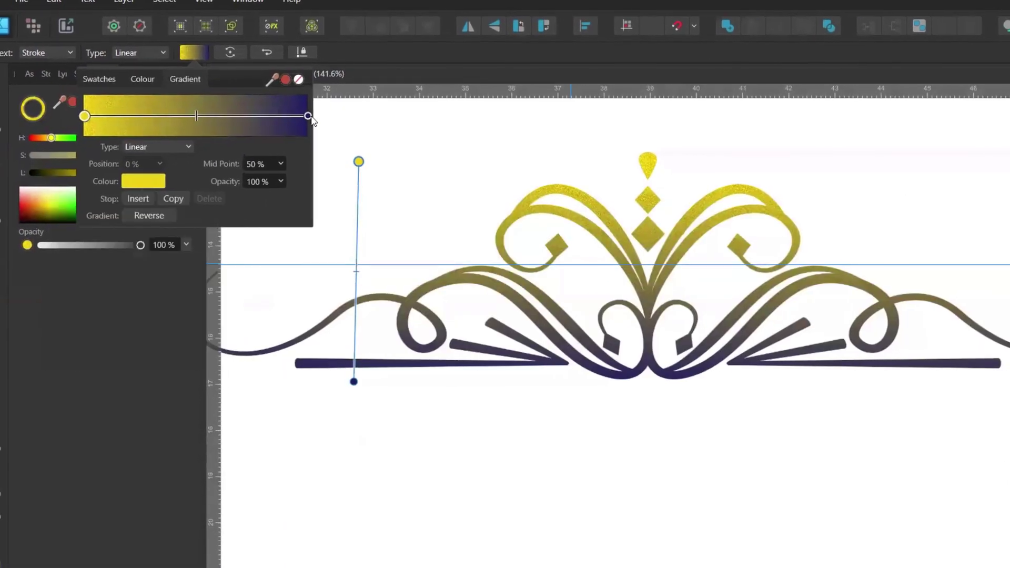
Increase the noise of the stroke gradient's navy end stop to the maximum.
left_click(336, 131)
left_click(179, 196)
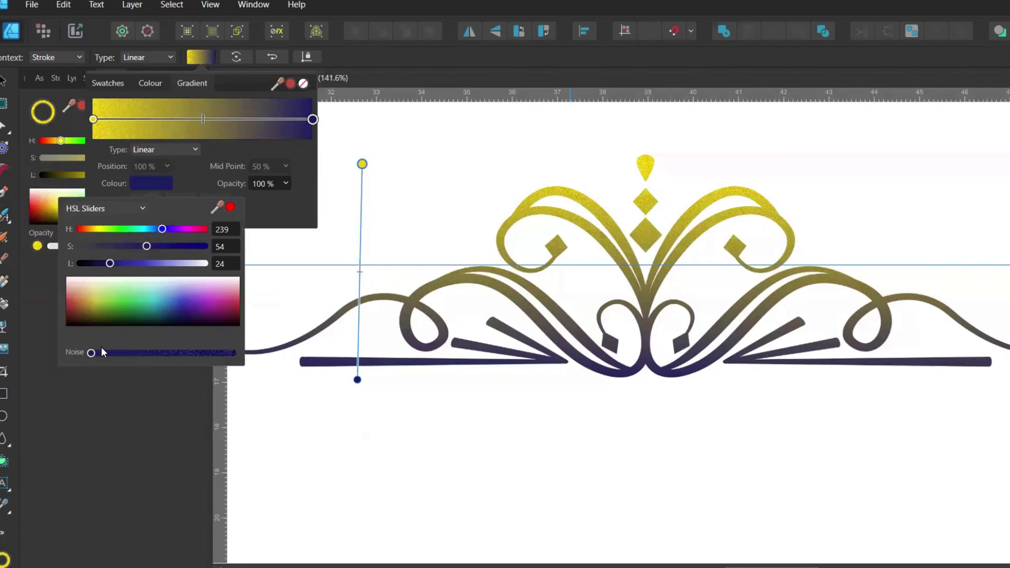
left_click_drag(110, 371, 241, 388)
left_click_drag(365, 165, 360, 376)
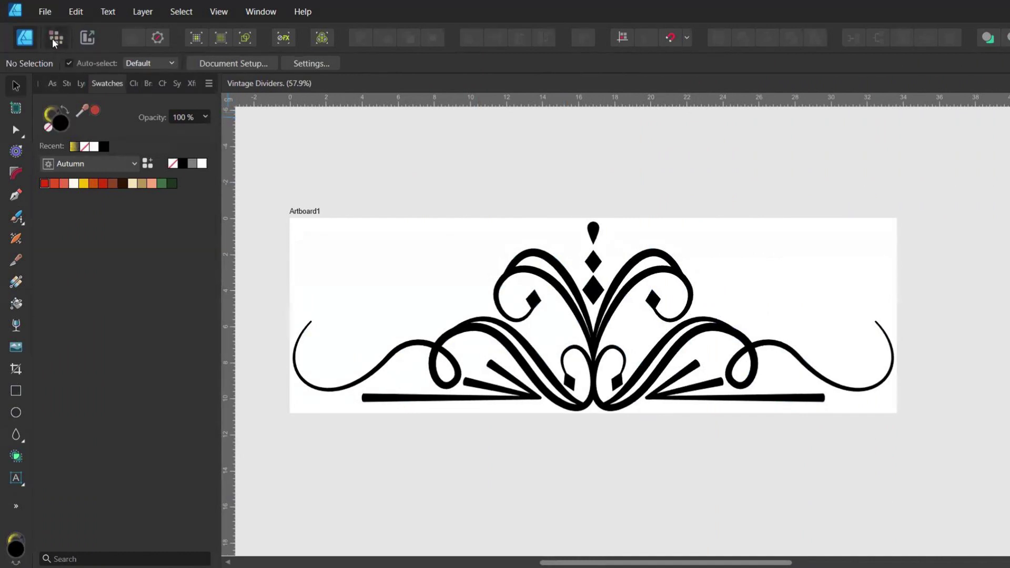
Switch to the Pixel Persona and rasterise the visible Curves layer of Artboard1.
left_click(54, 37)
left_click(80, 86)
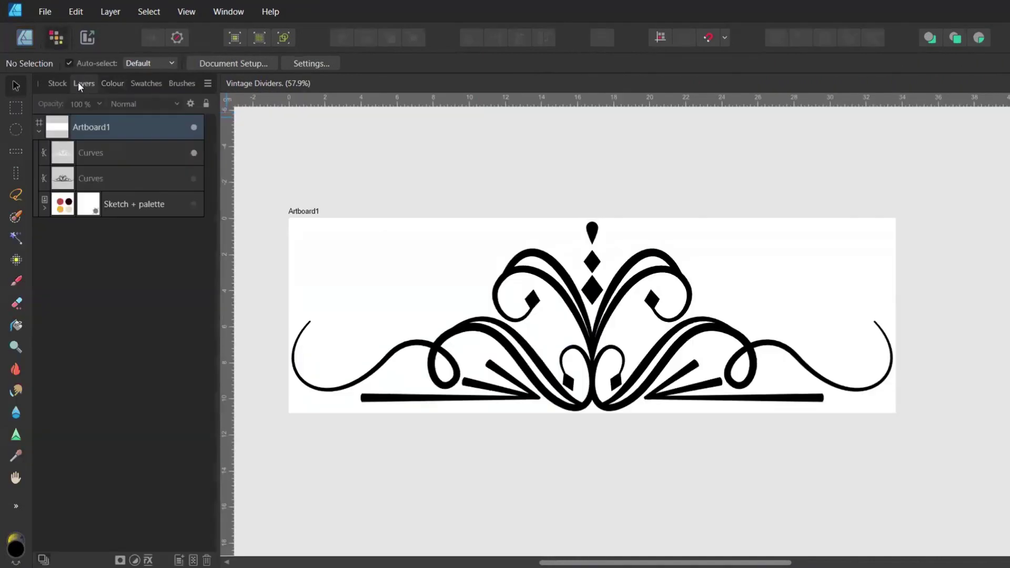
right_click(73, 153)
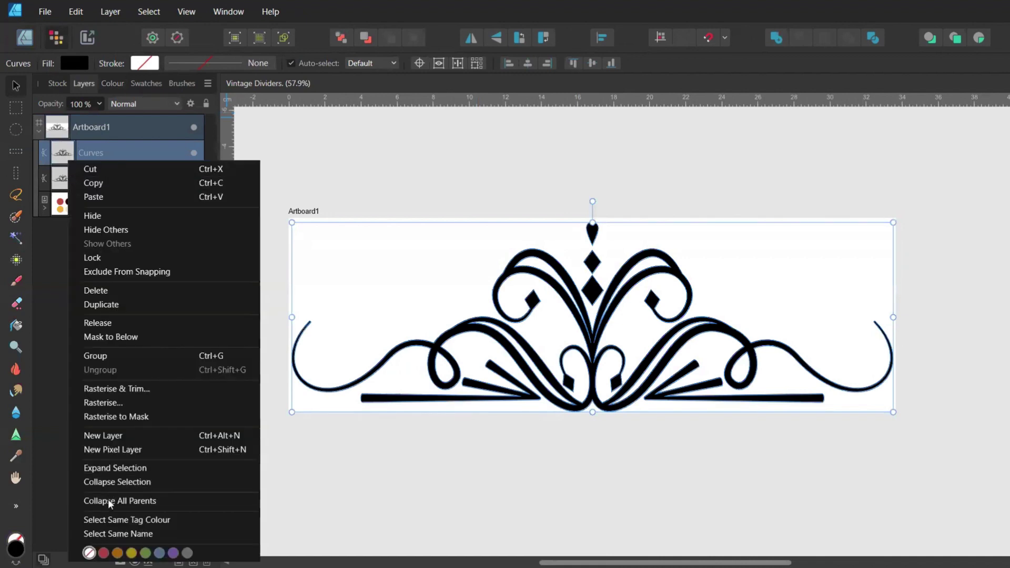
left_click(112, 403)
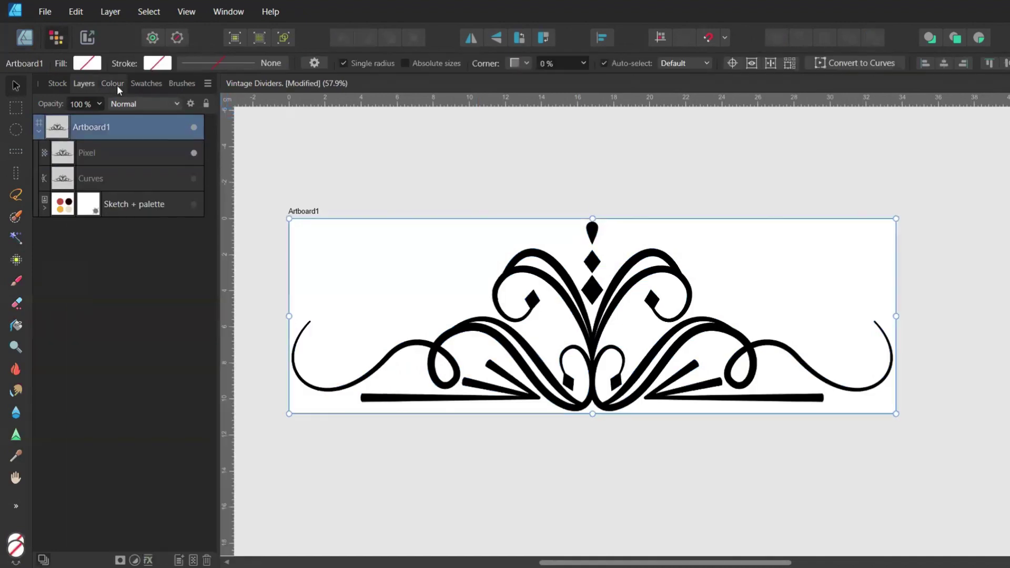
Turn on the transparent background in the document's colour setup.
left_click(113, 84)
left_click(316, 131)
left_click(238, 64)
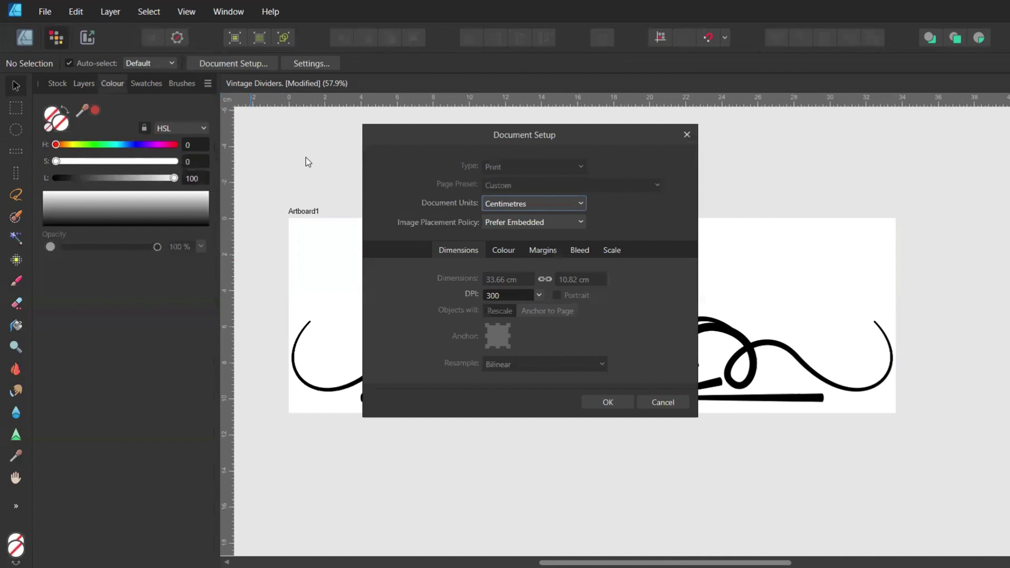
left_click(499, 252)
left_click(487, 331)
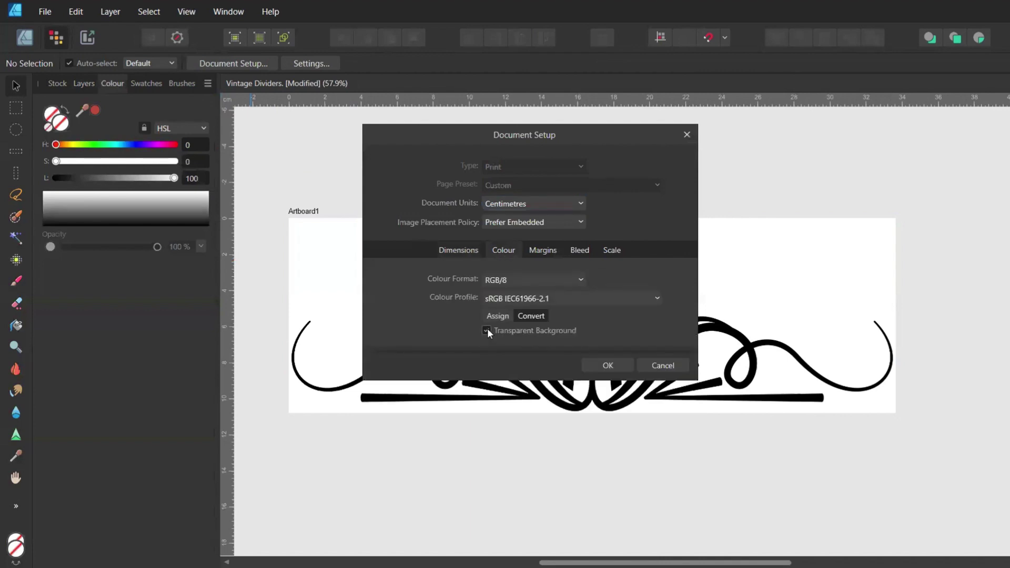
left_click(611, 365)
Export the rasterised ornament as a PNG file named Pixel brush.
left_click(44, 11)
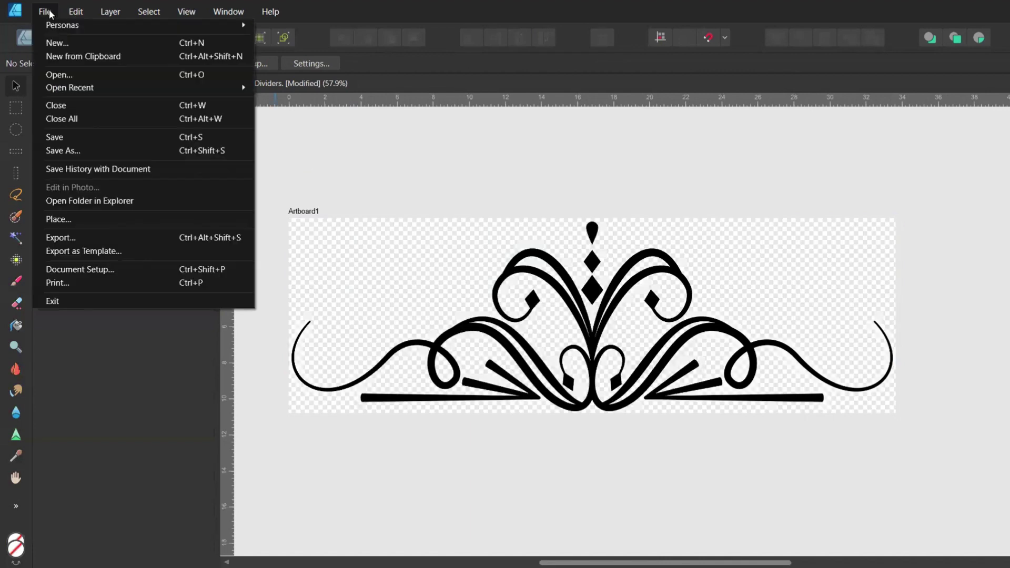
left_click(61, 237)
key("Return")
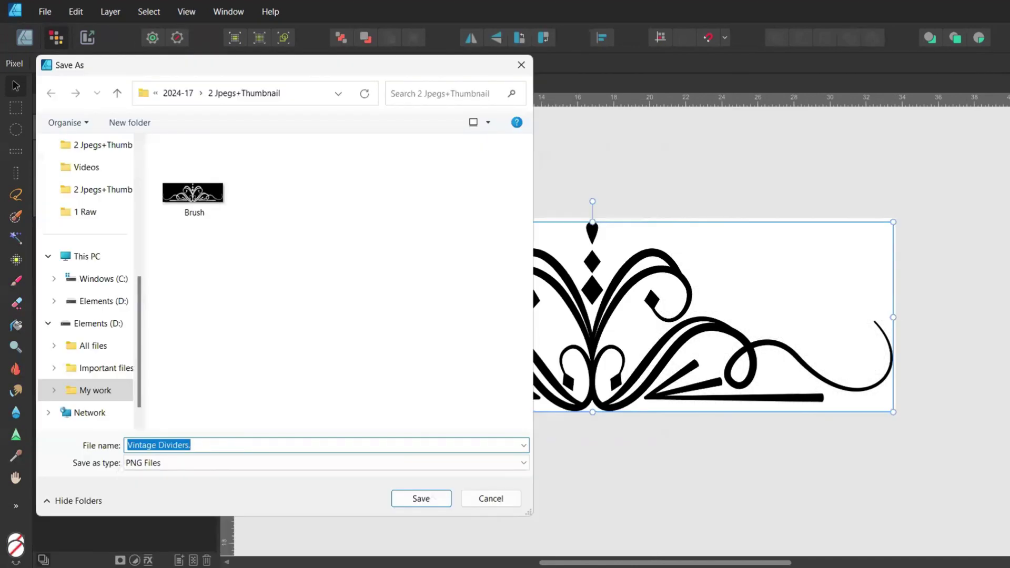
type("Pixel brush")
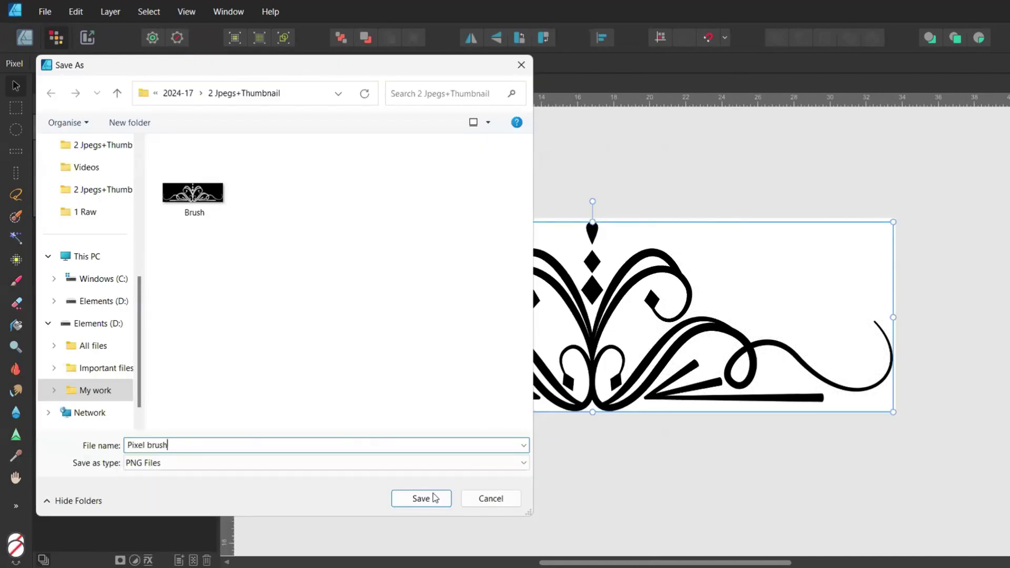
left_click(435, 498)
Create a new brush category named Custom brushes.
left_click(181, 84)
left_click(207, 85)
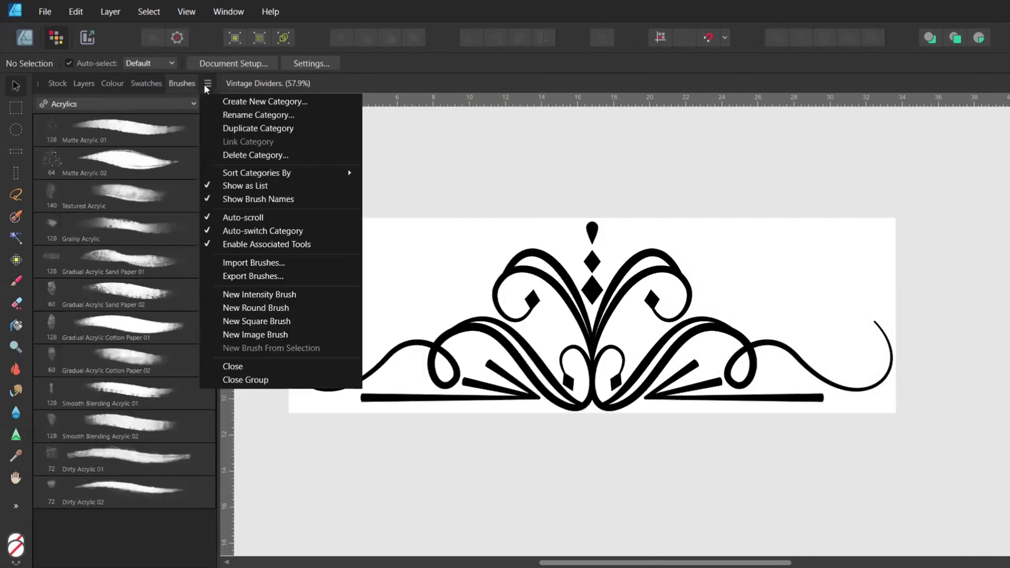
left_click(265, 101)
type("Custom brs")
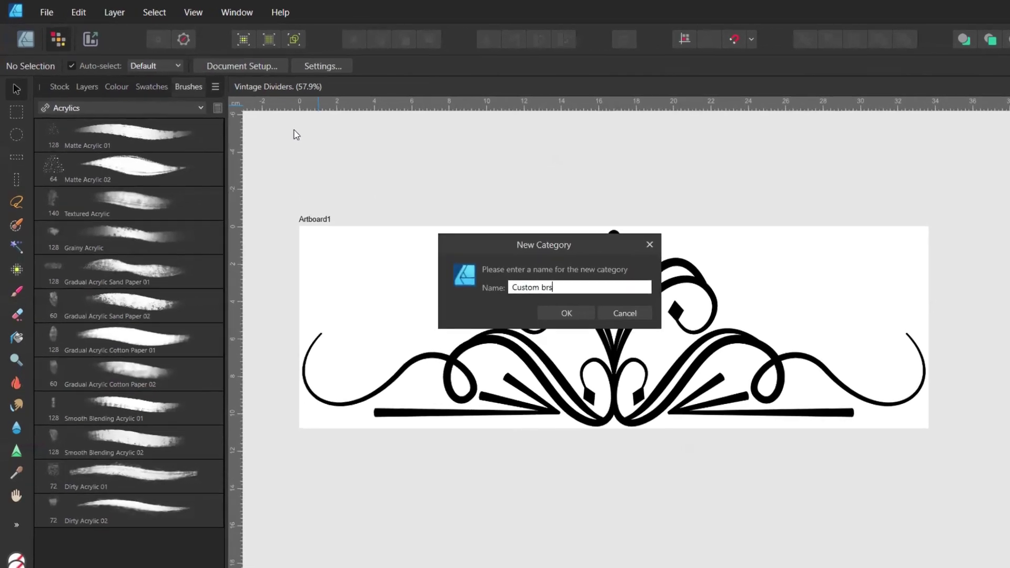
key("BackSpace")
type("ushes")
key("Return")
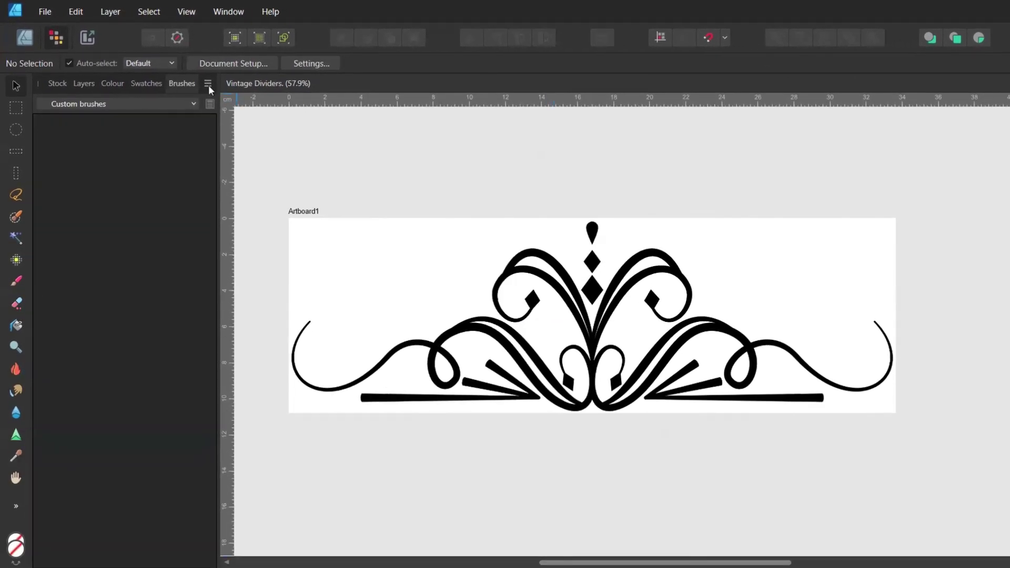
Add a new intensity brush to the Custom brushes category from the Pixel brush PNG.
left_click(209, 84)
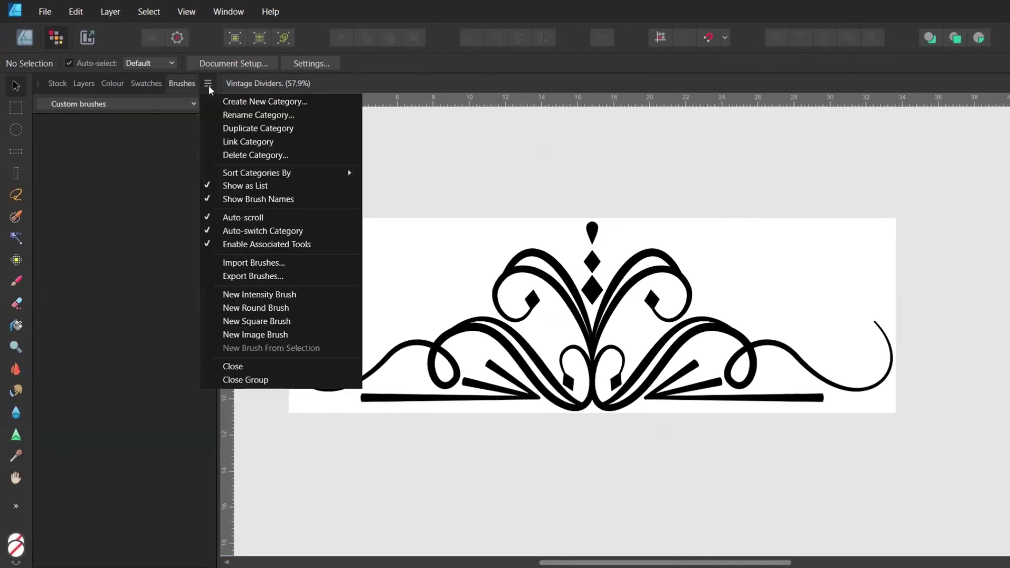
left_click(264, 293)
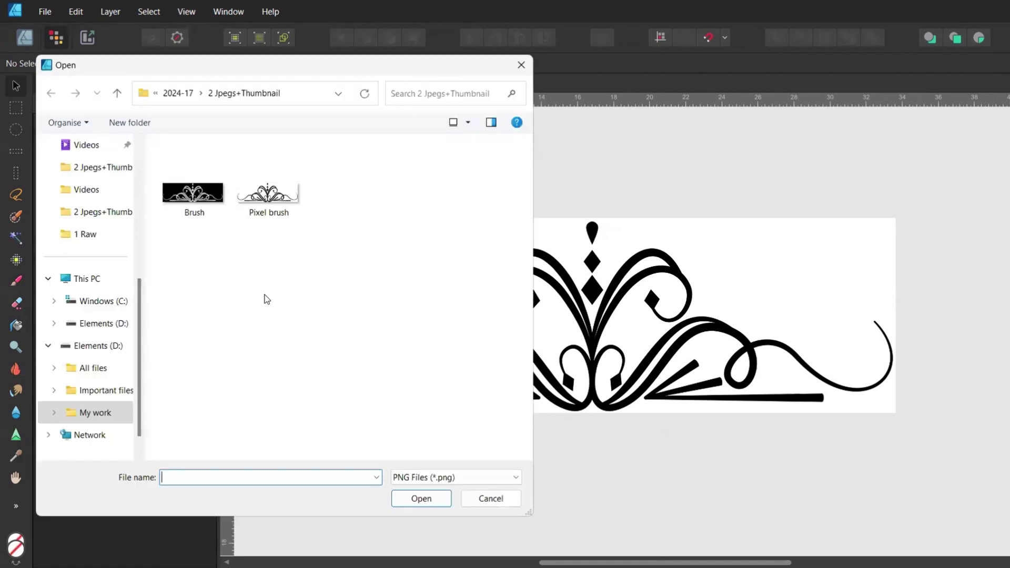
left_click(268, 189)
left_click(421, 498)
Draw a second artboard about 48 by 25 cm beside Artboard1 and switch to the Pixel Persona.
mouse_move(577, 232)
left_mouse_down()
mouse_move(790, 383)
mouse_move(813, 354)
mouse_move(803, 348)
left_mouse_up()
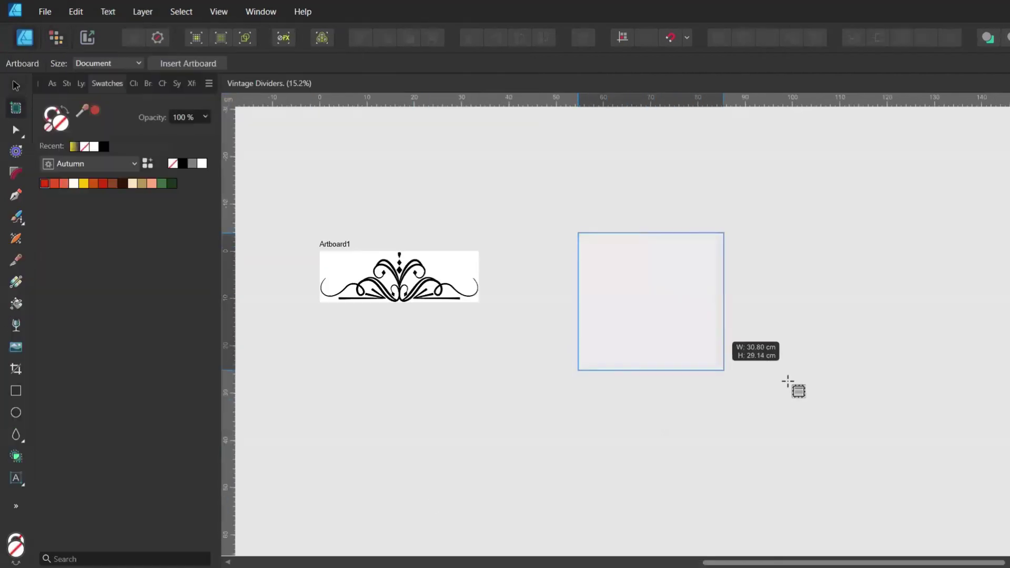
left_click(58, 36)
scroll(721, 295, "up", 3)
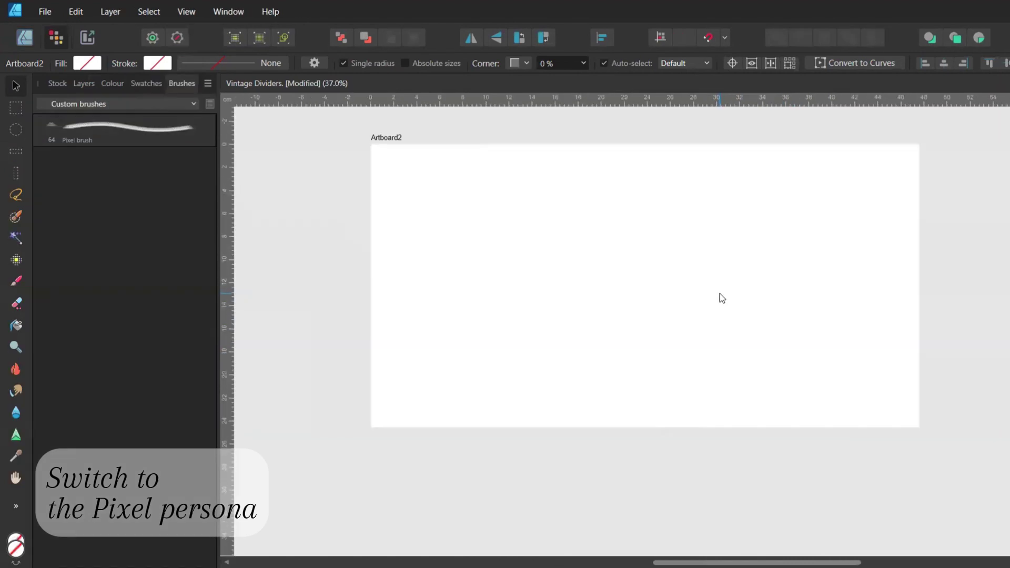
scroll(419, 168, "right", 1)
Set the Pixel brush's size to 1000 px and its spacing to 93 %.
double_click(131, 132)
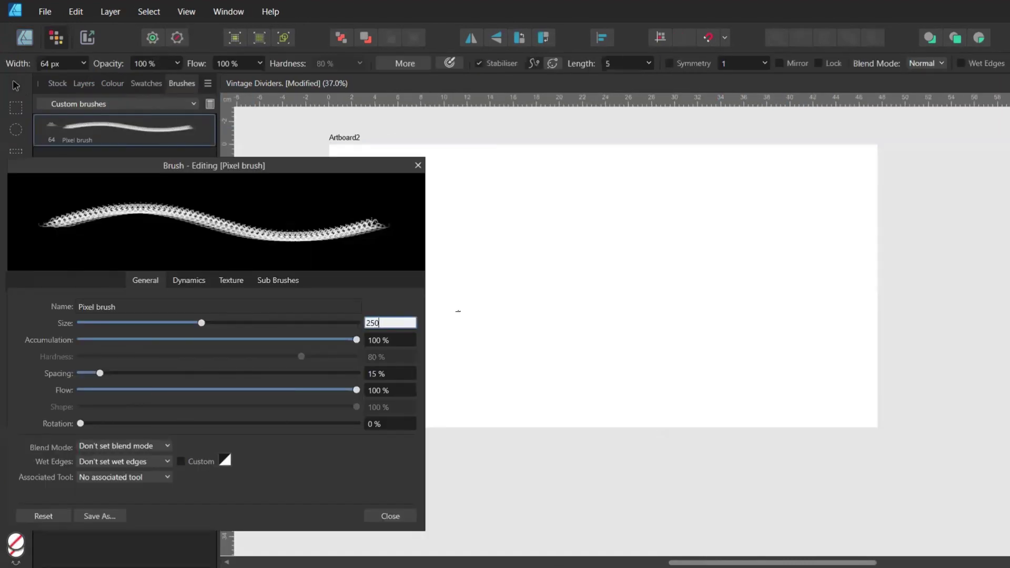
key("Return")
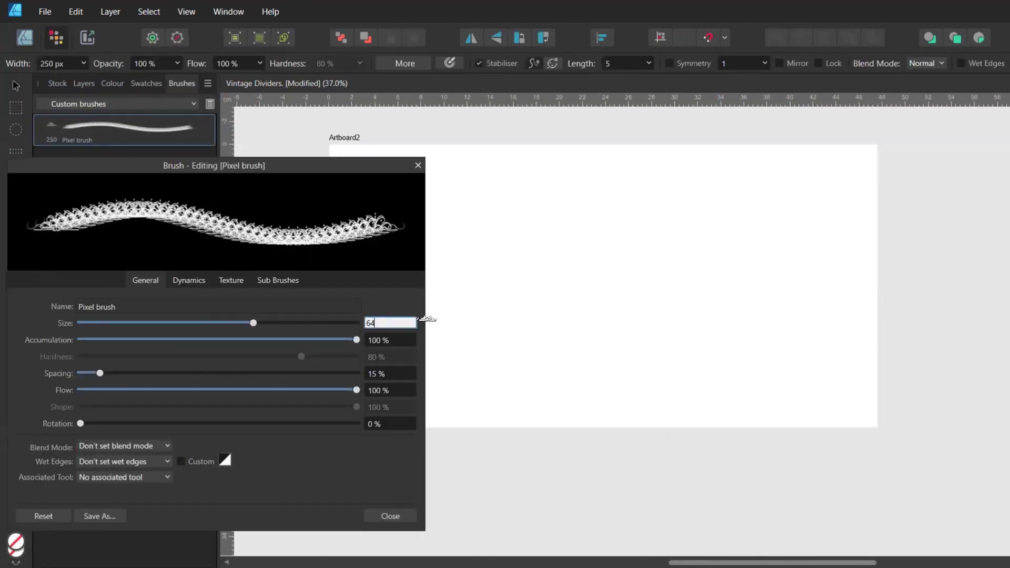
type("64")
key("Return")
type("1000")
key("Return")
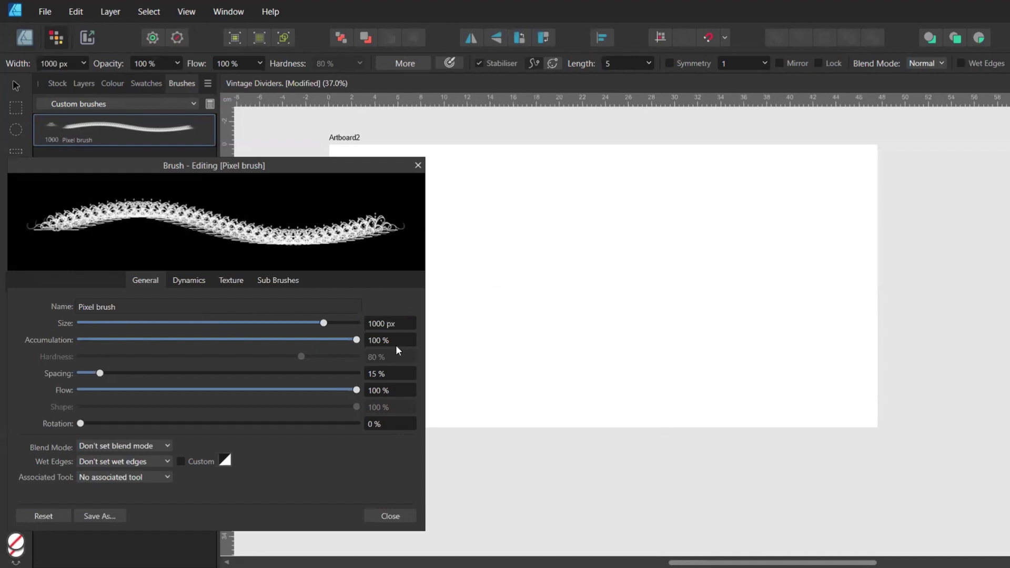
left_click_drag(100, 373, 207, 373)
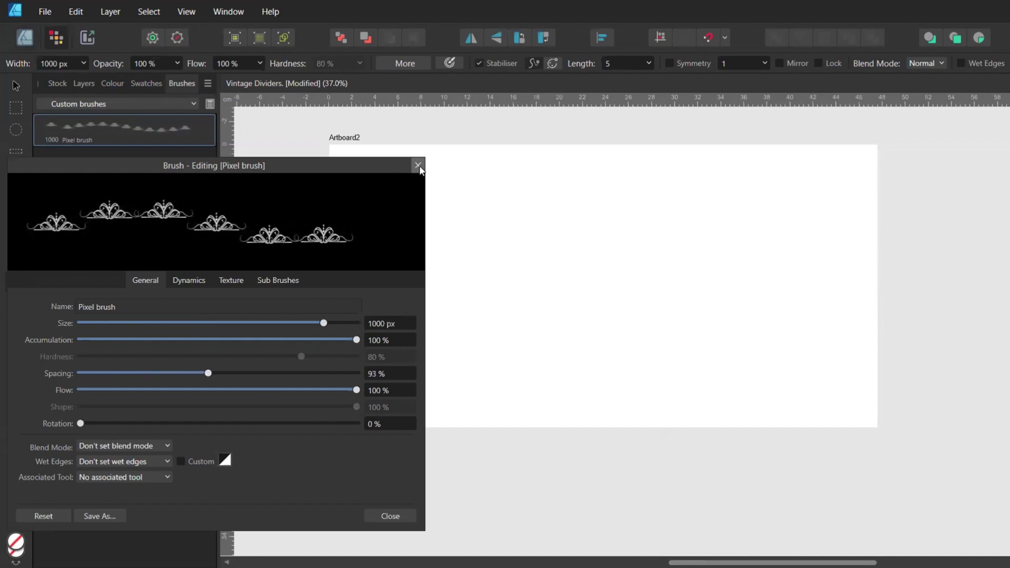
left_click(418, 165)
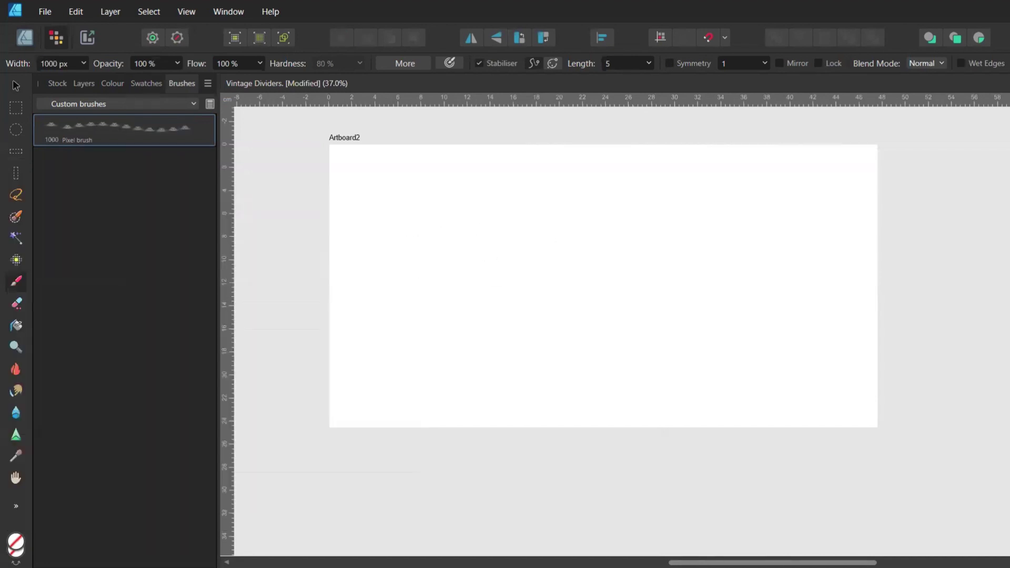
Set the brush colour to black and stamp one ornament in the upper-left area of Artboard2.
left_click(112, 83)
left_click(424, 222)
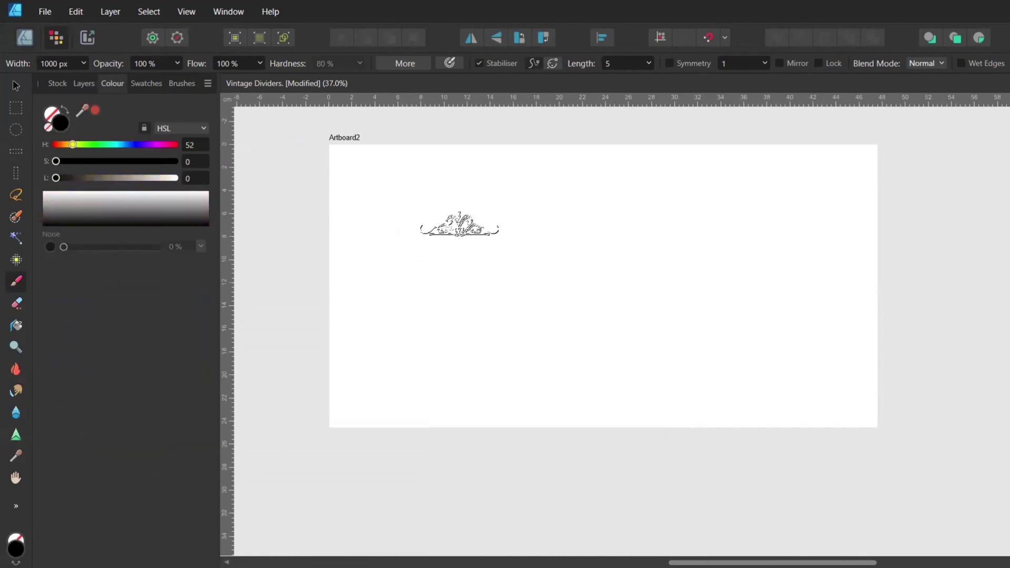
scroll(385, 204, "up", 5)
scroll(550, 239, "left", 3)
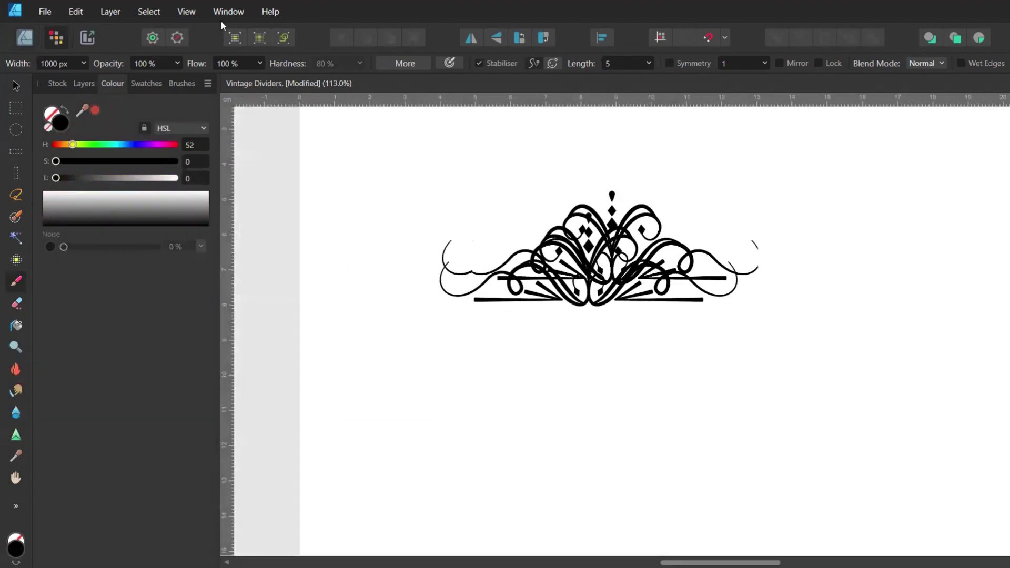
Set the Pixel brush's wet edges to 'off' in its brush settings.
left_click(181, 84)
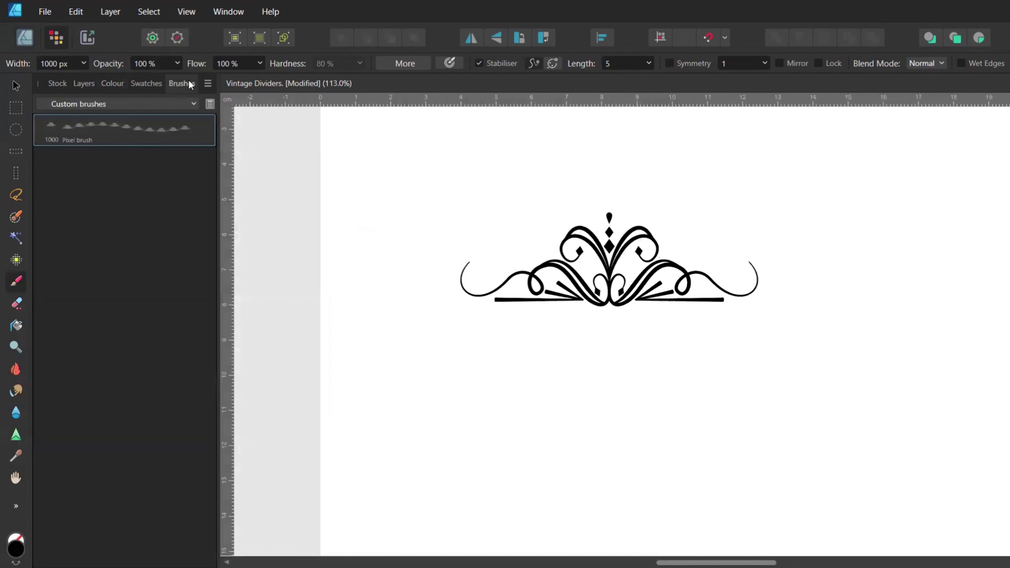
double_click(72, 140)
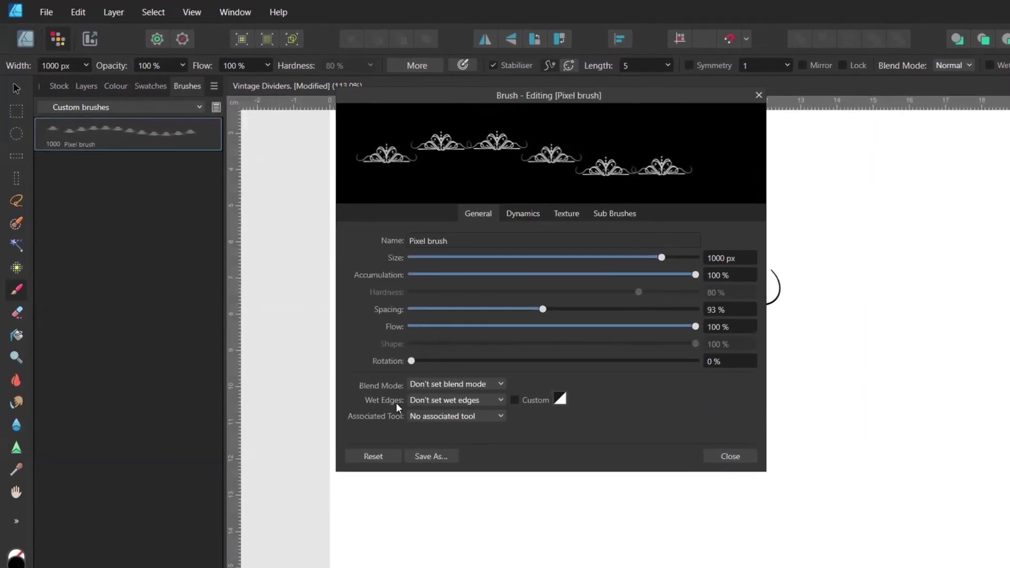
left_click(434, 405)
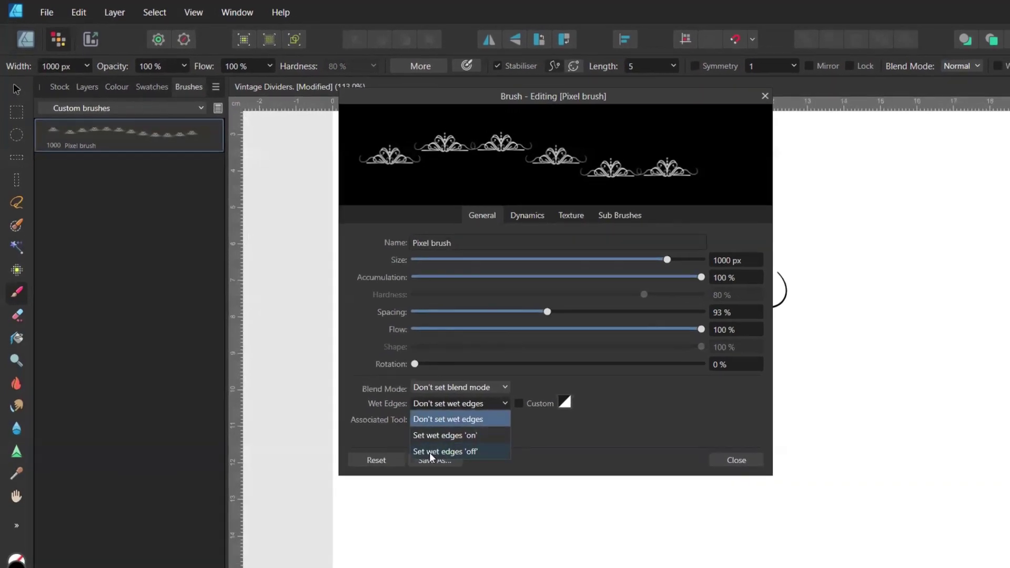
left_click(452, 446)
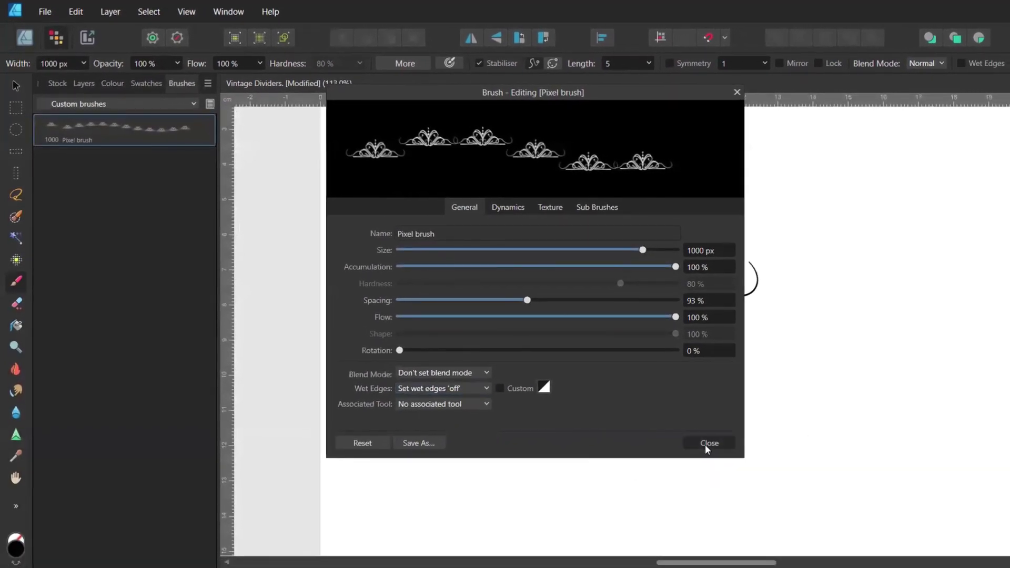
left_click(725, 454)
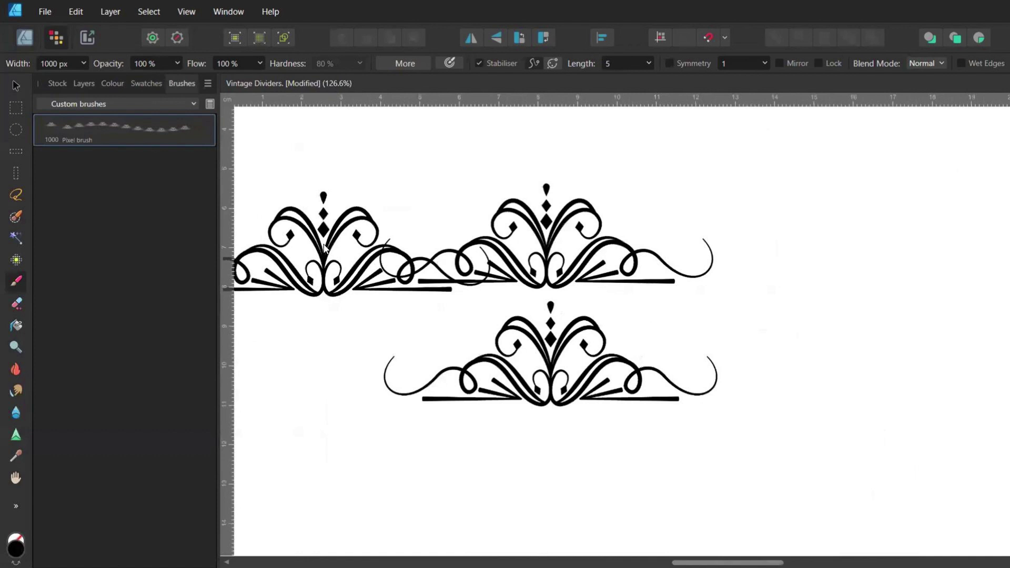
Set the brush colour to HSL 25, 80, 42, then stamp an ornament and paint a short stroke on Artboard2.
scroll(324, 246, "down", 5)
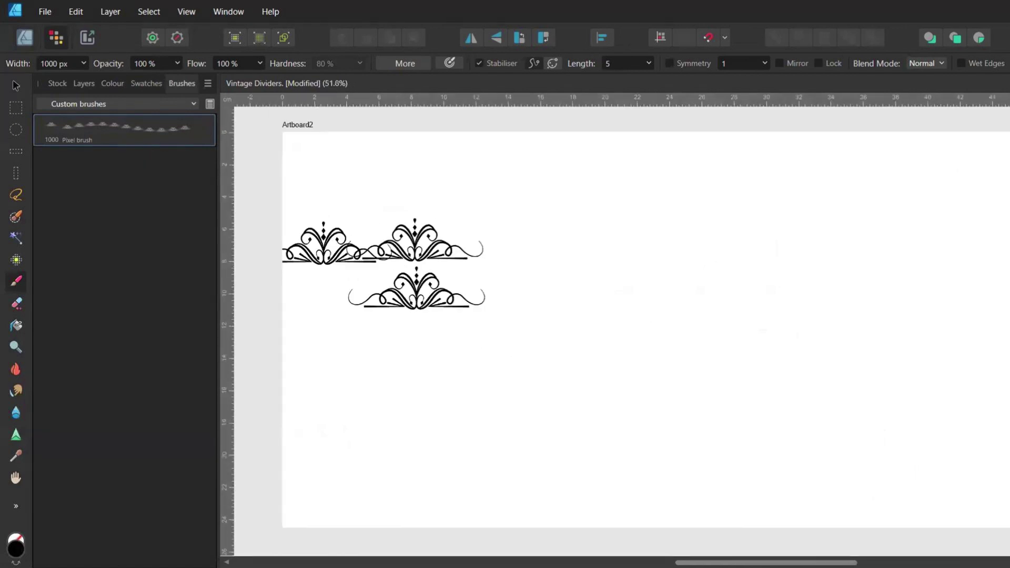
left_click(112, 84)
left_click(65, 145)
left_click(150, 161)
left_click(105, 178)
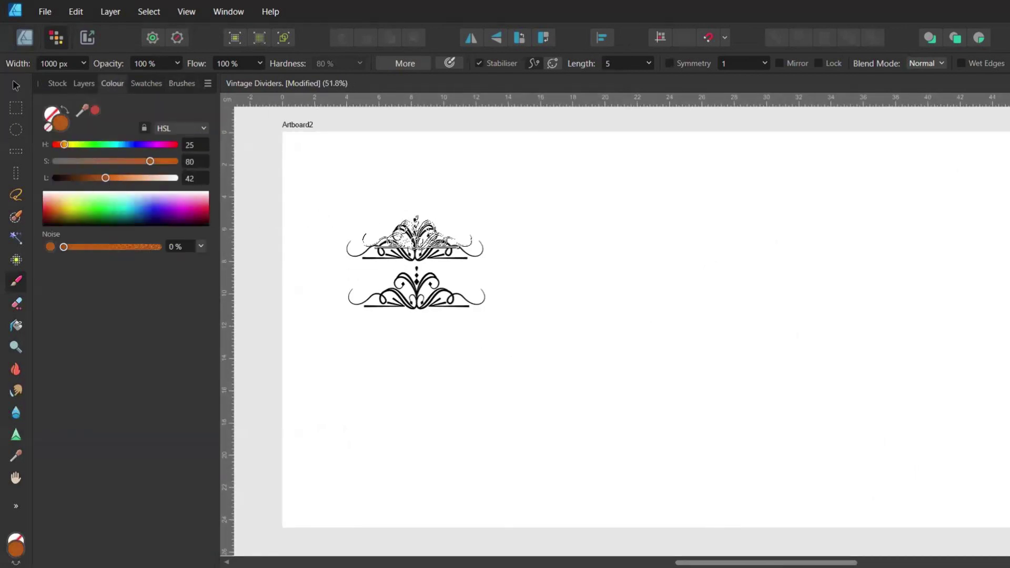
left_click(390, 176)
mouse_move(576, 213)
left_mouse_down()
mouse_move(681, 202)
mouse_move(715, 275)
left_mouse_up()
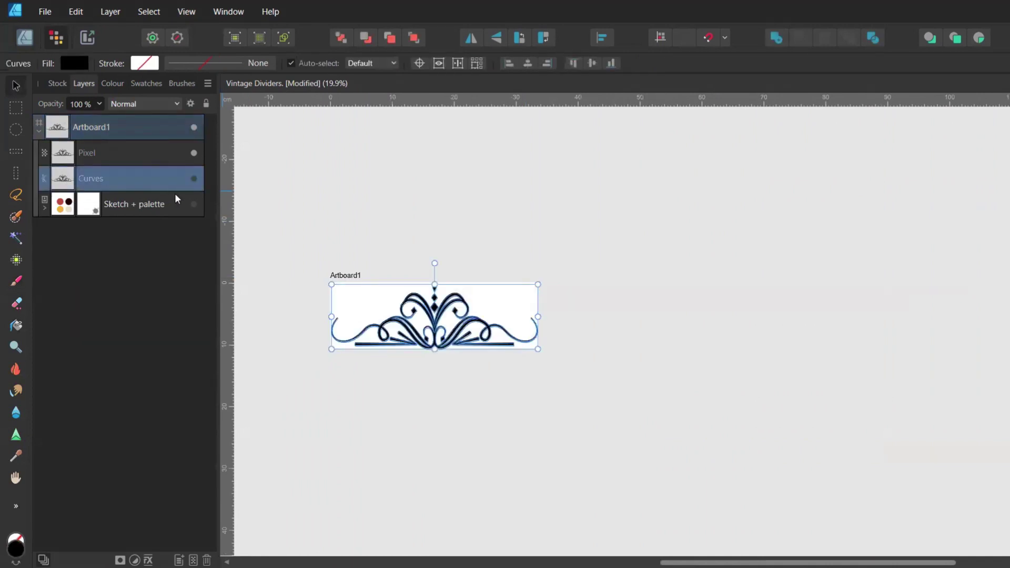
Hide the Pixel layer and show the Curves and Sketch + palette layers, working in the Designer Persona.
left_click(194, 154)
left_click(194, 178)
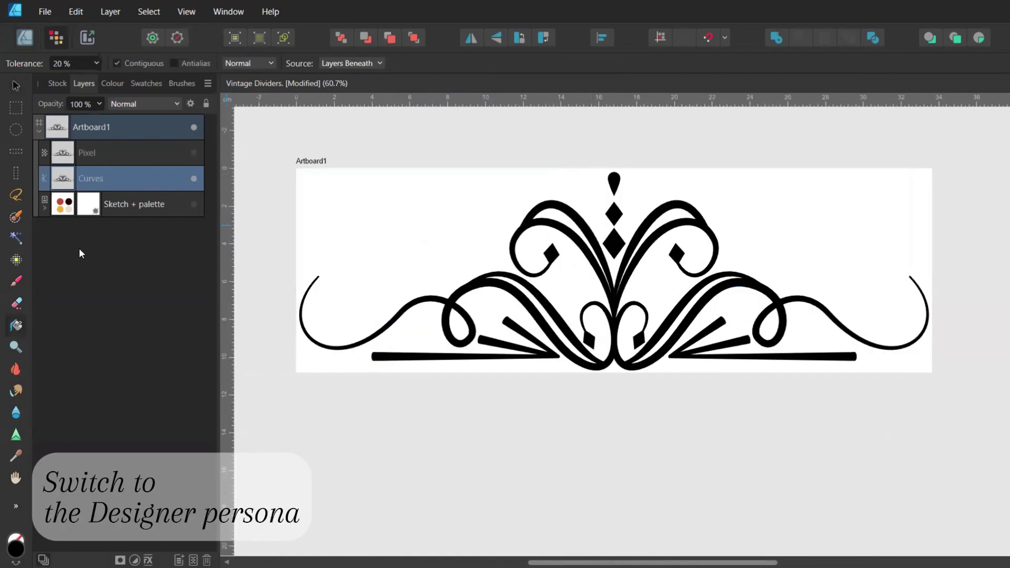
left_click(25, 38)
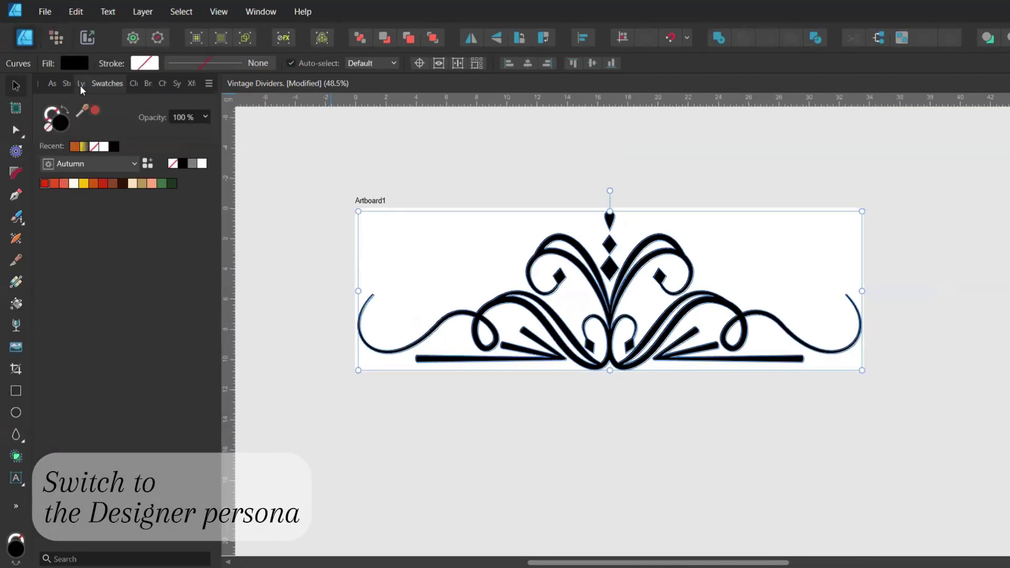
left_click(87, 83)
left_click(195, 204)
Fill the ornament curves with an elliptical gradient centred on the middle stem of the ornament.
left_click(608, 312)
key("g")
left_click_drag(600, 211, 601, 360)
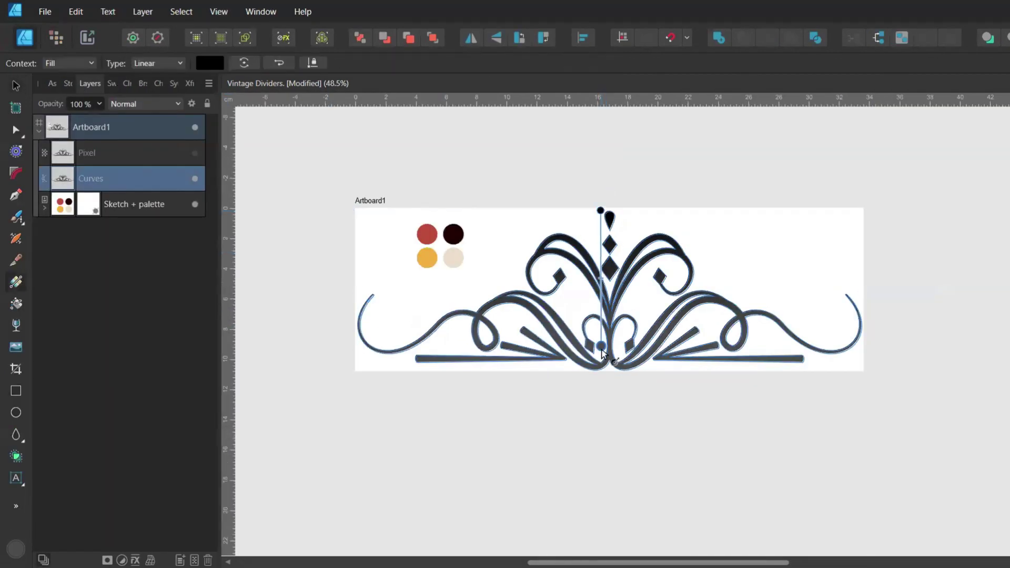
left_click(158, 63)
left_click(151, 124)
left_click_drag(601, 211, 611, 307)
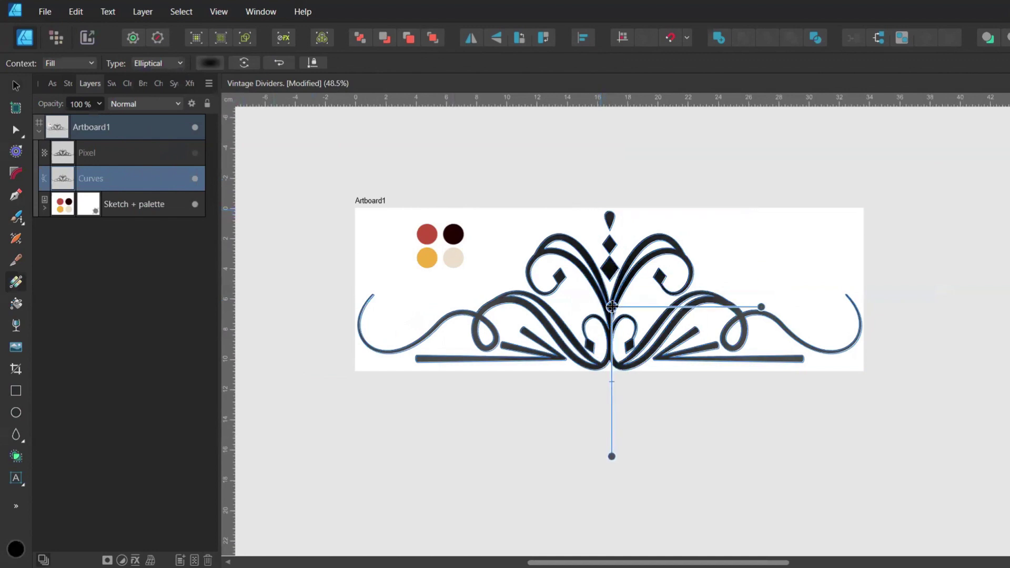
Colour the gradient's centre with the palette yellow (HSL 38, 87, 60) and its outer end with the palette red (HSL 8, 52, 49).
left_click(210, 63)
left_click(161, 185)
left_click_drag(226, 209, 426, 257)
left_click(238, 208)
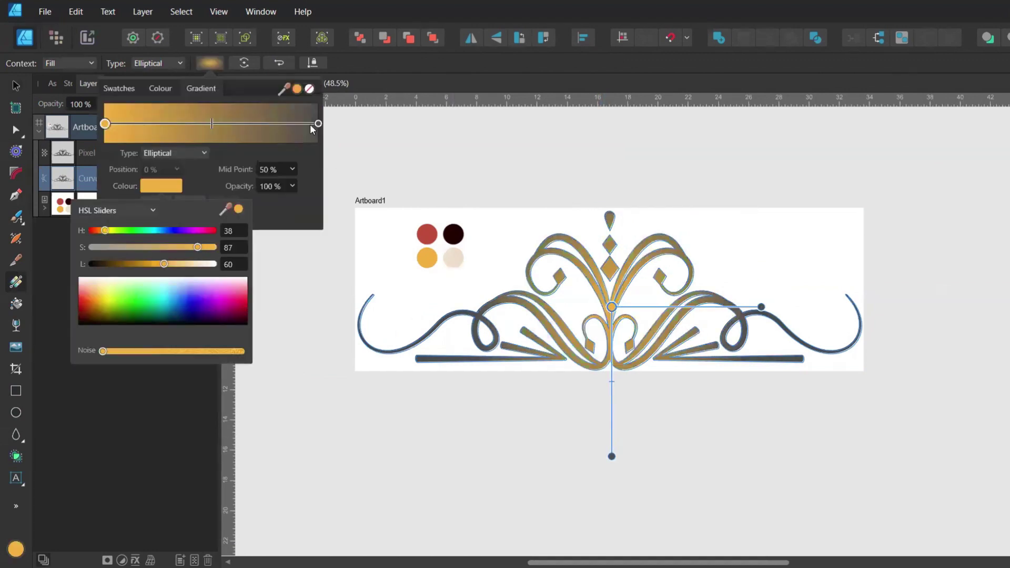
left_click(318, 124)
left_click(161, 185)
left_click(238, 210)
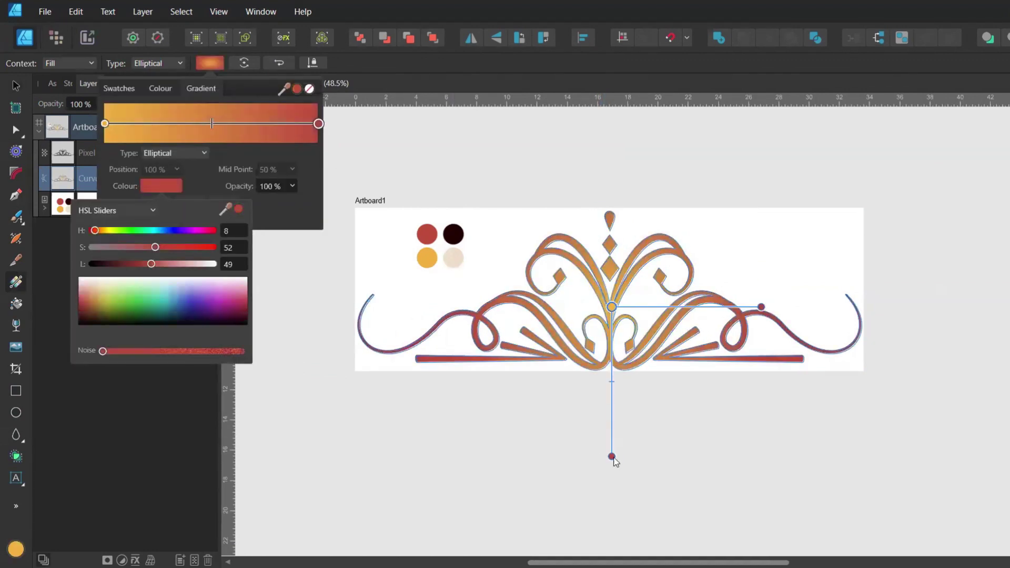
Shorten both axes of the elliptical gradient and add strong noise to its yellow centre colour.
left_click(611, 457)
left_click_drag(761, 306, 715, 306)
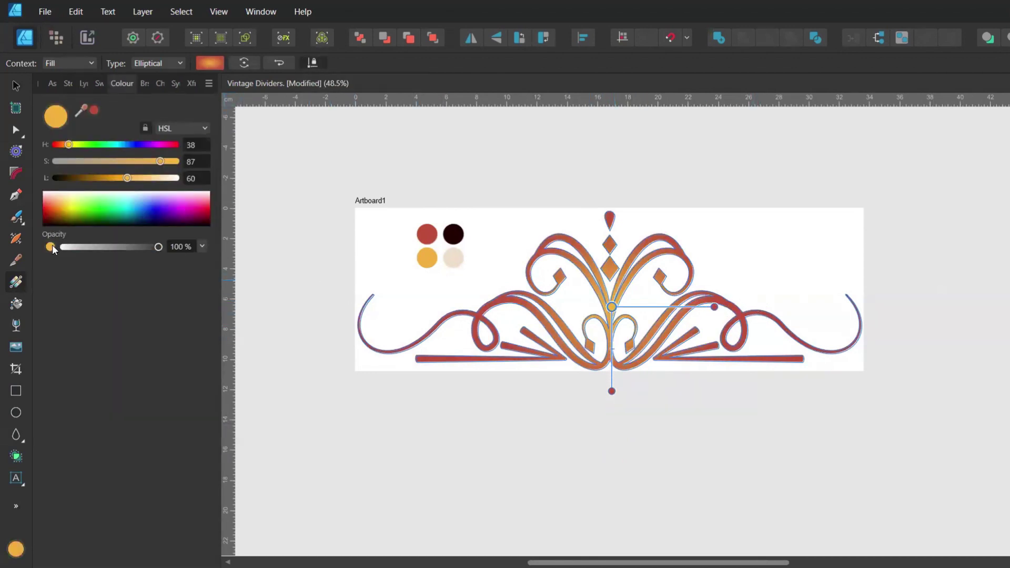
left_click(50, 247)
left_click_drag(63, 247, 152, 248)
scroll(568, 287, "up", 2)
Search the Pexels stock photos for "rough texture" and place the blue, beige and dark plaster photo on Artboard1.
left_click(69, 84)
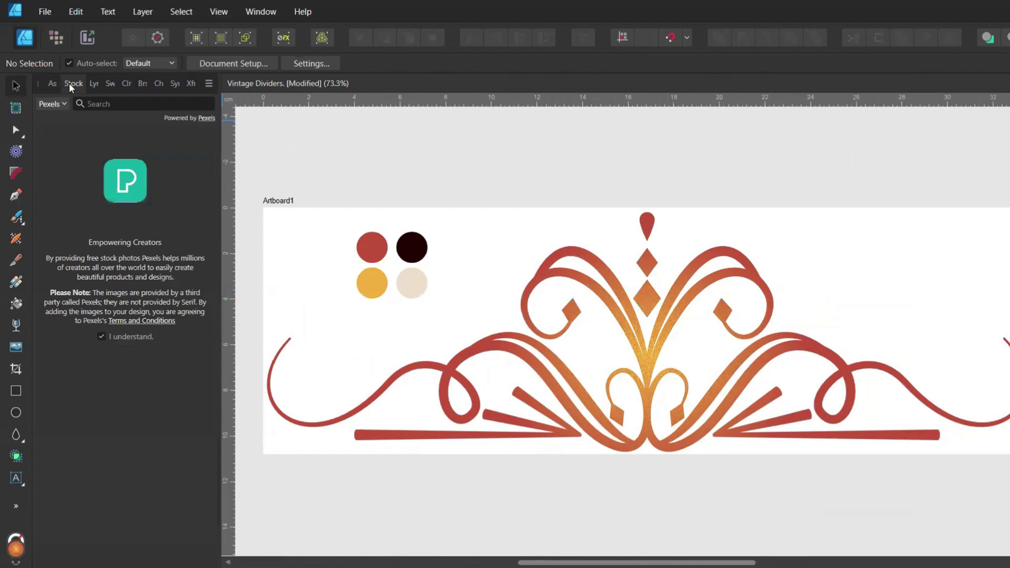
type("rough texture")
key("Return")
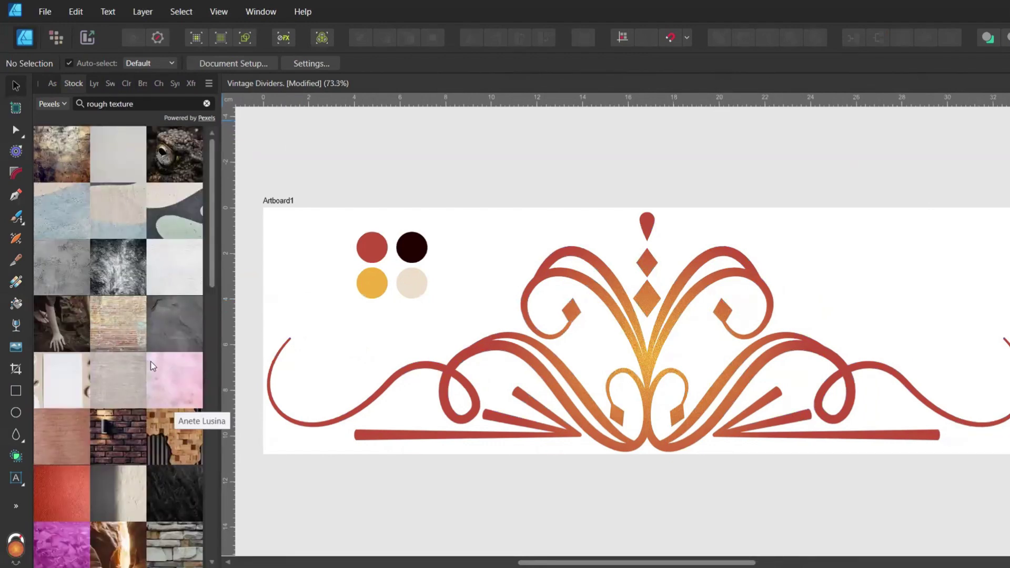
left_click_drag(118, 221, 534, 291)
Position the texture image over the ornament and clip it inside the Curves layer.
left_click(94, 83)
scroll(480, 262, "down", 2)
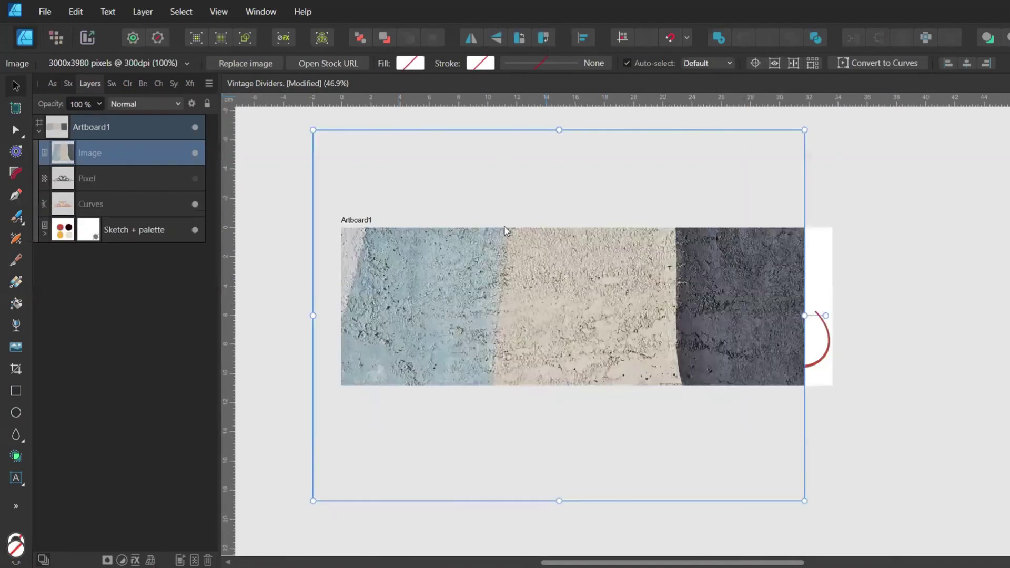
left_click_drag(510, 284, 537, 282)
left_click_drag(63, 152, 67, 179)
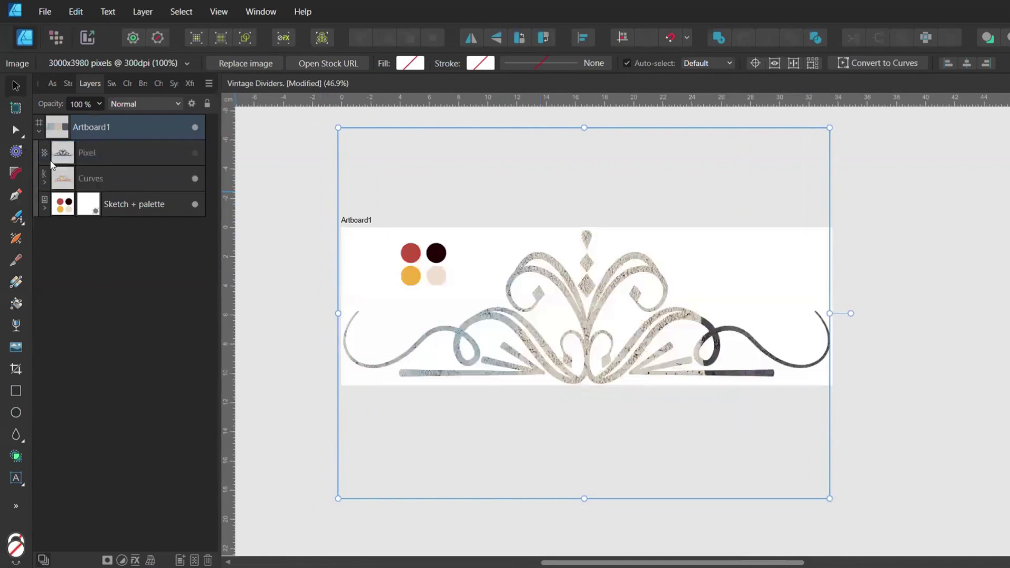
Desaturate the texture image with a Vibrance adjustment and darken it with a Levels adjustment, both nested on the image layer.
left_click(122, 559)
left_click(161, 344)
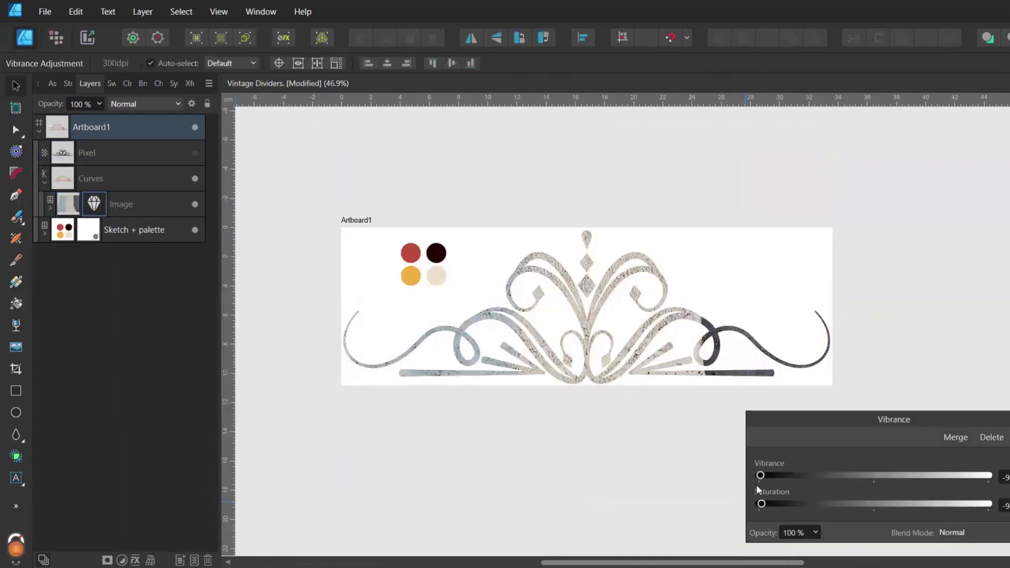
left_click(121, 560)
left_click(152, 250)
left_click_drag(759, 379, 783, 380)
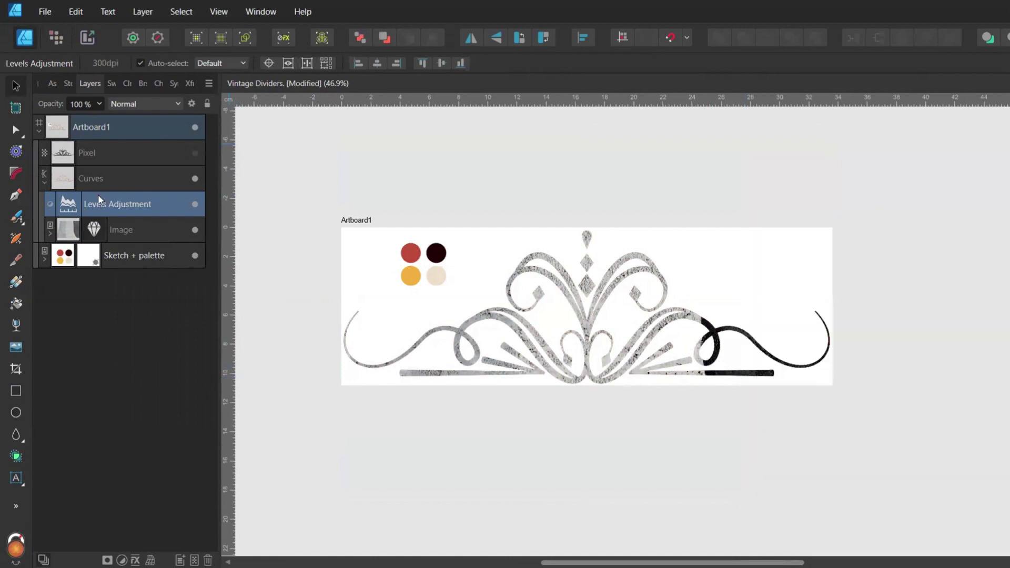
left_click_drag(97, 196, 100, 230)
Set the texture image's blend mode to Colour Burn and enlarge it to about 134 % over the ornament.
left_click(122, 99)
left_click(130, 171)
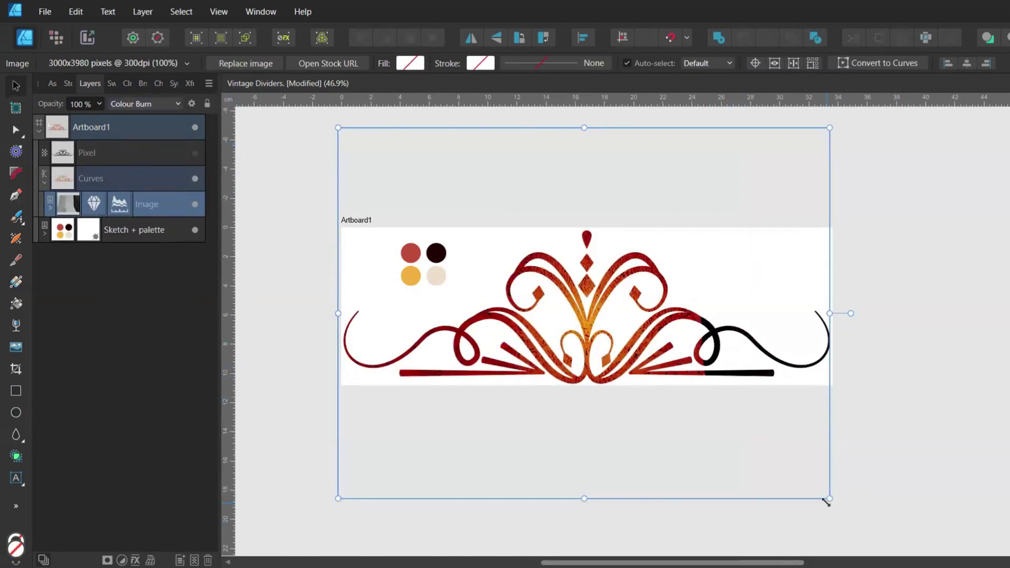
left_click_drag(828, 501, 1005, 564)
scroll(684, 362, "down", 1)
left_click_drag(957, 525, 932, 506)
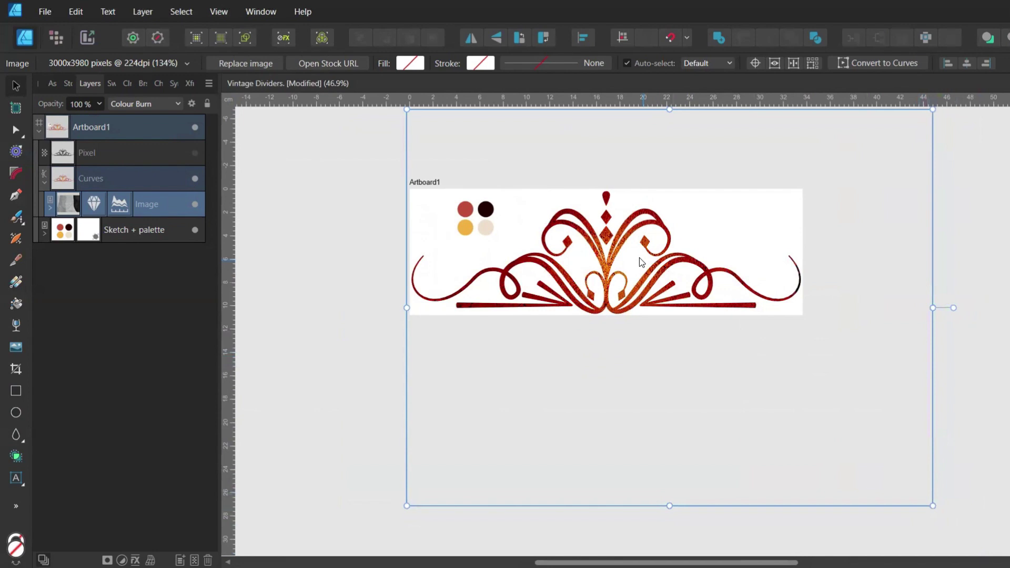
Lower the opacity of the texture image clipped in the ornament.
scroll(642, 262, "up", 3)
left_click(99, 104)
left_click_drag(105, 120, 183, 173)
Create a new asset category named "Vintage dividers".
left_click(52, 83)
left_click(209, 83)
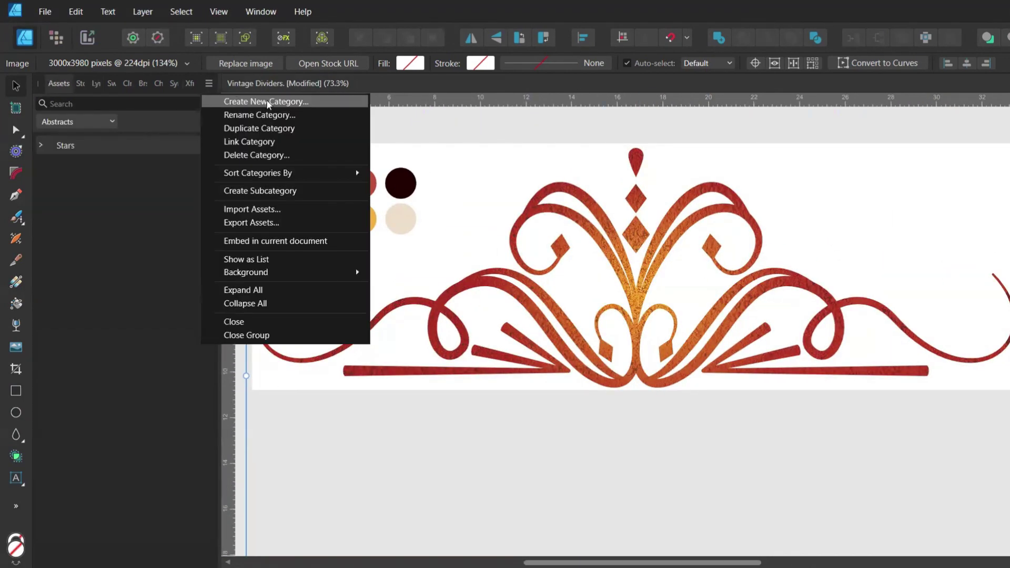
left_click(267, 100)
type("Vintage dividers")
left_click(546, 301)
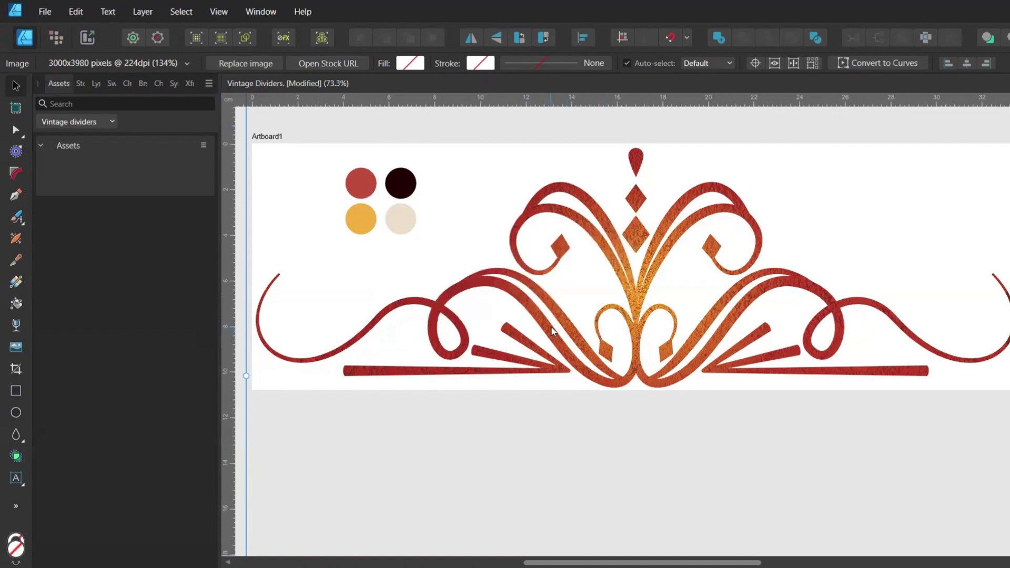
key("ctrl+z")
left_click(96, 83)
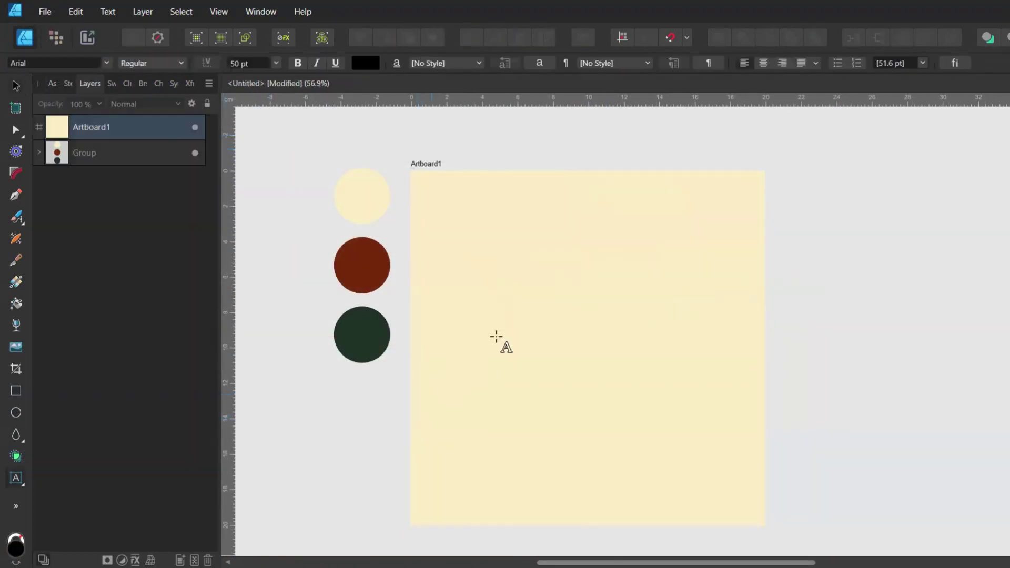
Add the artistic text "vintage" on the cream artboard and set its font to Hallowed Grounds.
left_click_drag(452, 261, 577, 293)
type("vintage")
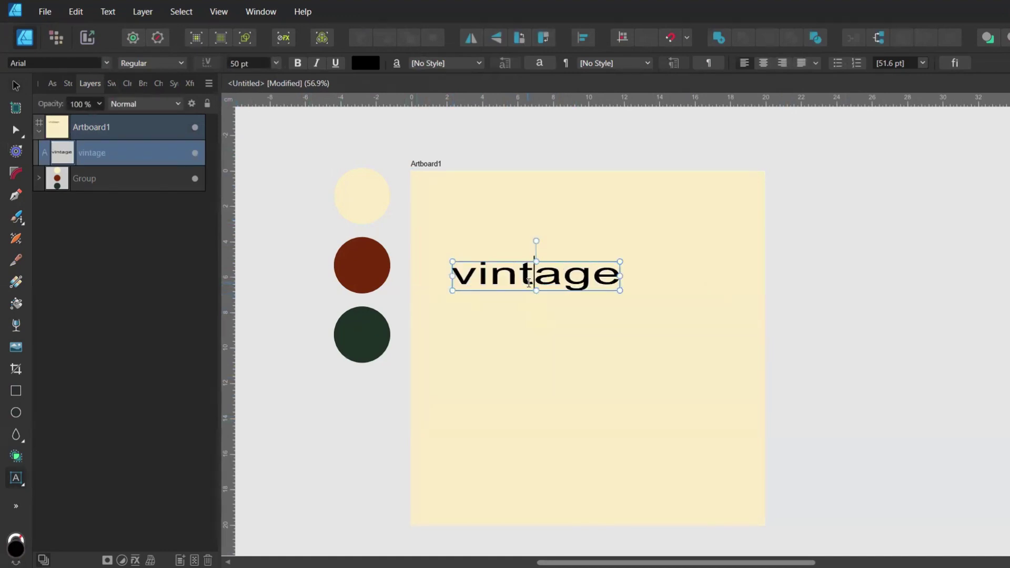
double_click(529, 283)
left_click(58, 63)
scroll(247, 263, "down", 15)
left_click(249, 329)
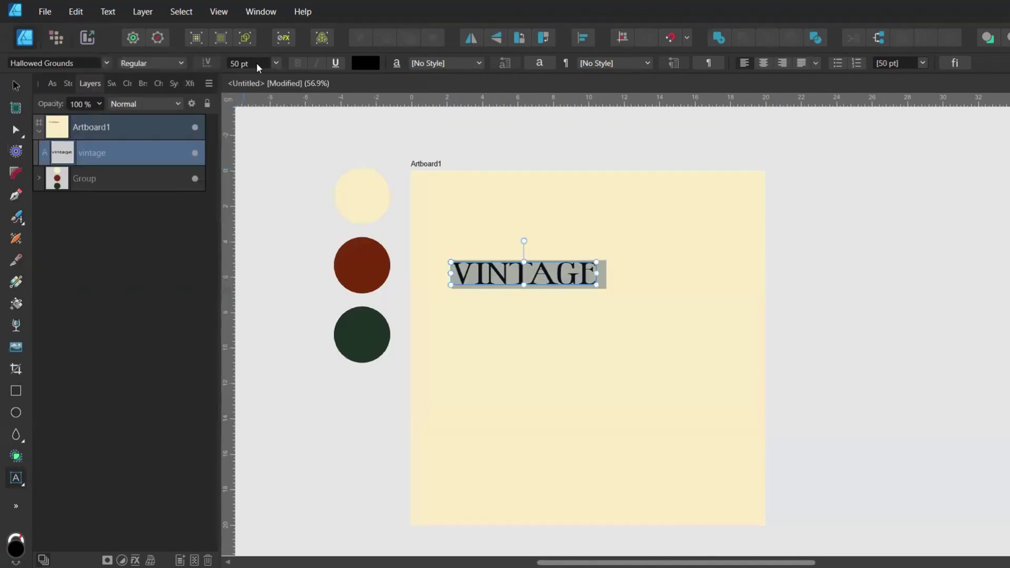
Set the font size of the VINTAGE text to 104 pt.
left_click(256, 62)
left_click(247, 269)
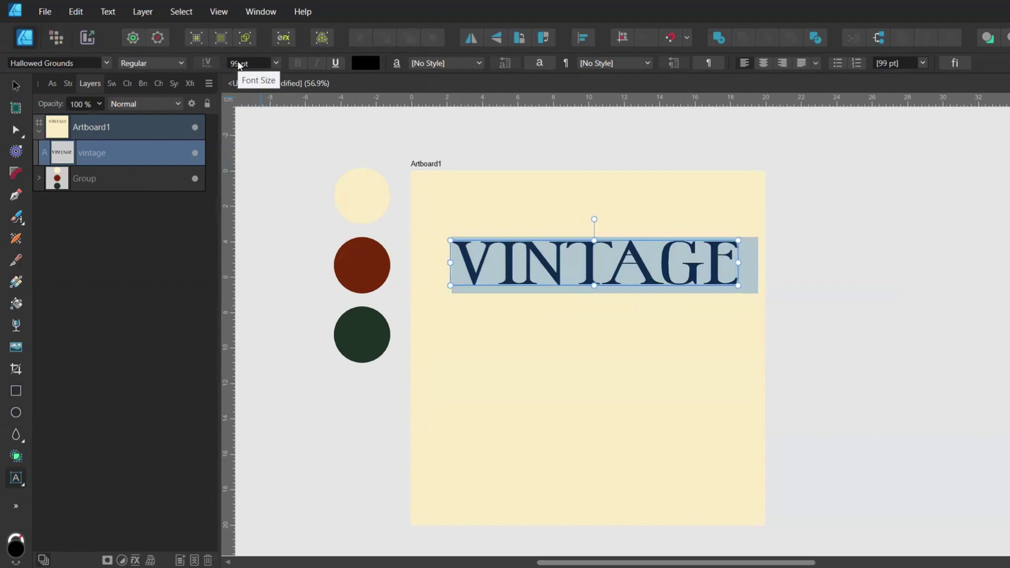
scroll(239, 63, "up", 6)
scroll(239, 63, "down", 1)
key("Escape")
Centre the VINTAGE text on the artboard and colour it dark green.
left_click(582, 37)
left_click(613, 81)
left_click(614, 151)
left_click(611, 260)
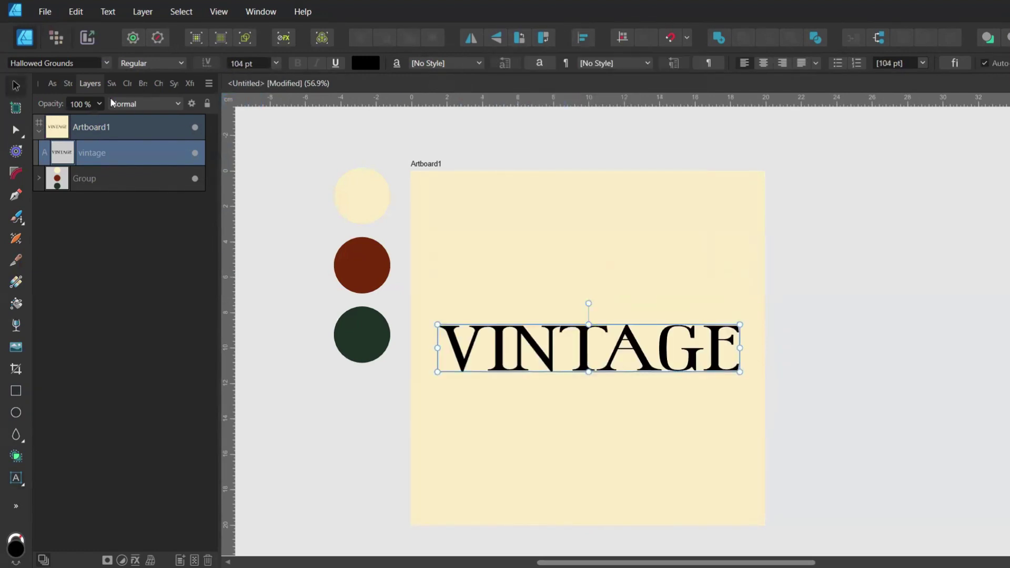
left_click(111, 83)
left_click(103, 146)
left_click(828, 230)
In the Pixel Persona, stamp the custom divider brush once above the VINTAGE text in dark red at a width of 2300 px.
left_click(55, 37)
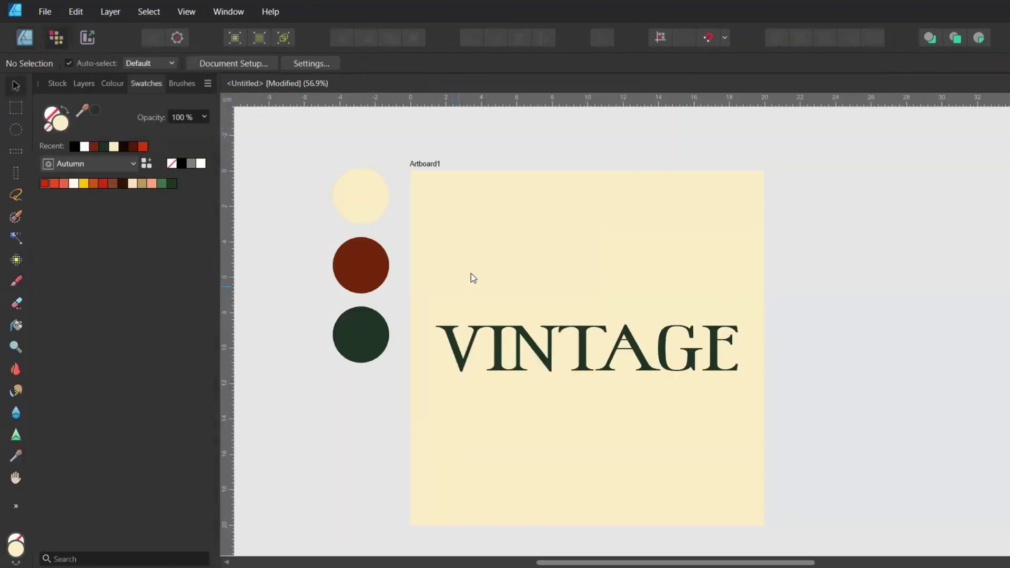
key("b")
left_click(182, 83)
left_click(112, 83)
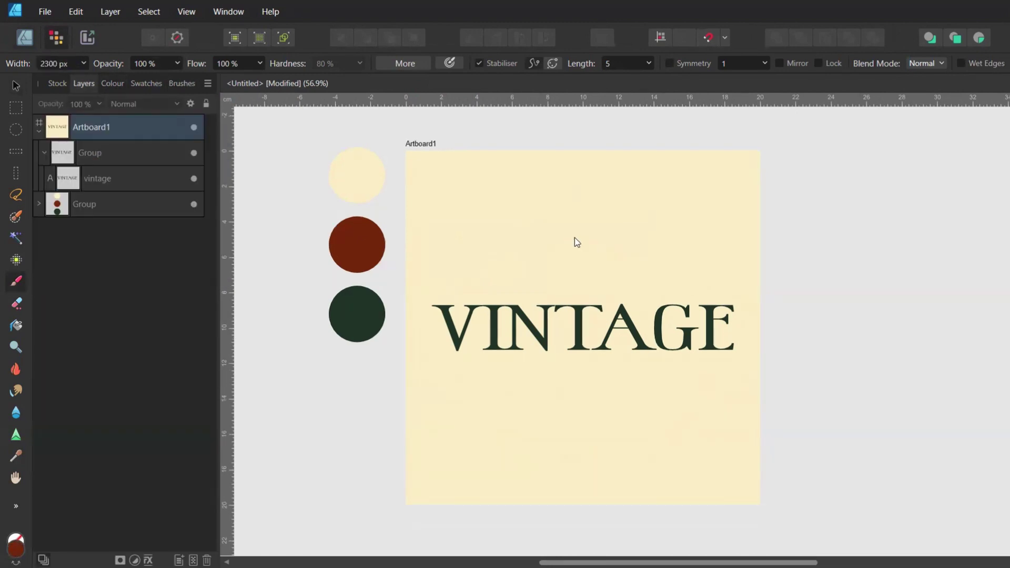
left_click(577, 242)
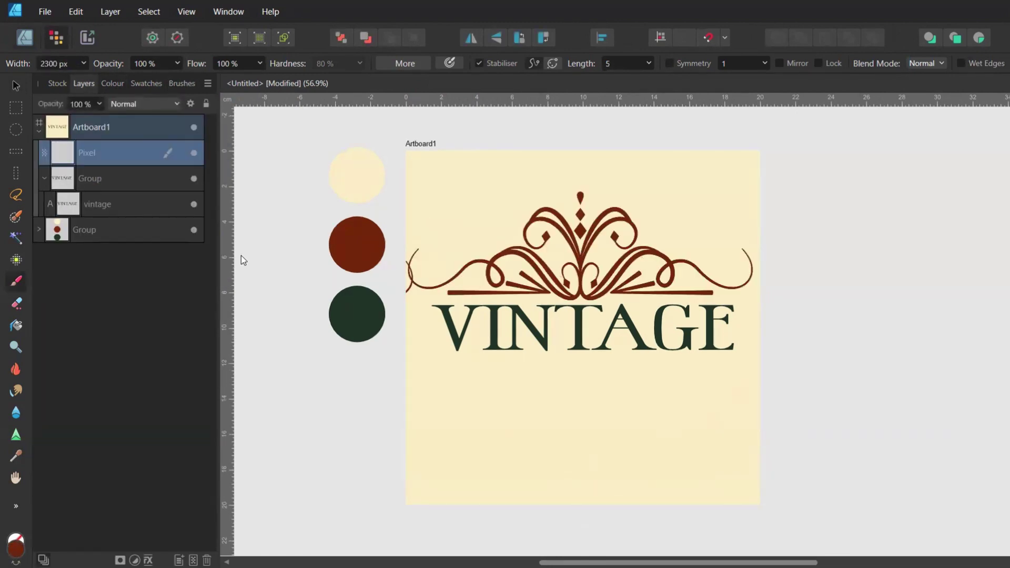
Duplicate the stamped ornament, flip the copy vertically and place it below the VINTAGE text.
key("v")
key("ctrl+j")
left_click(496, 37)
left_click_drag(555, 239, 555, 406)
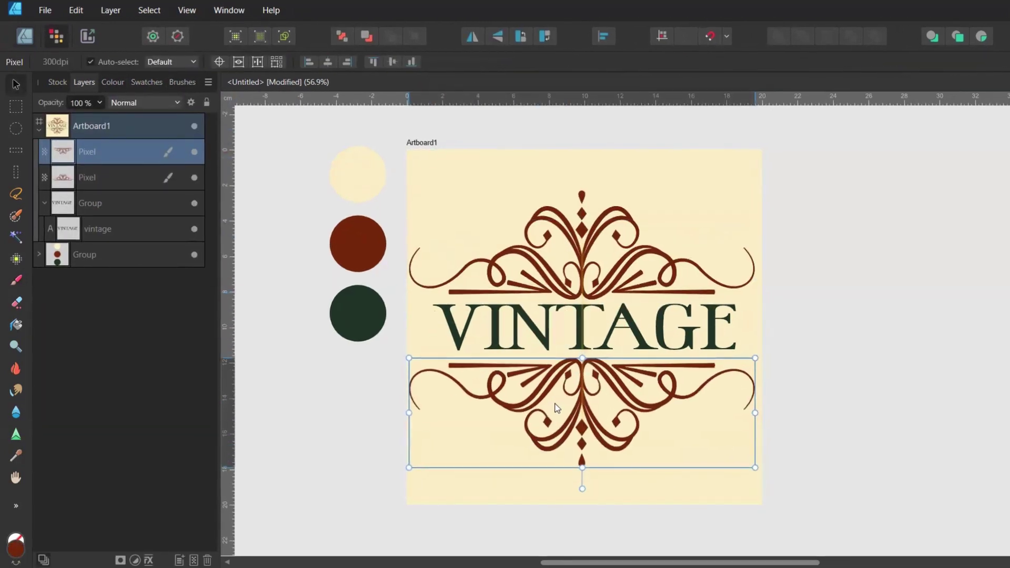
Align the two ornaments with the VINTAGE text and group all three objects.
key("ctrl+a")
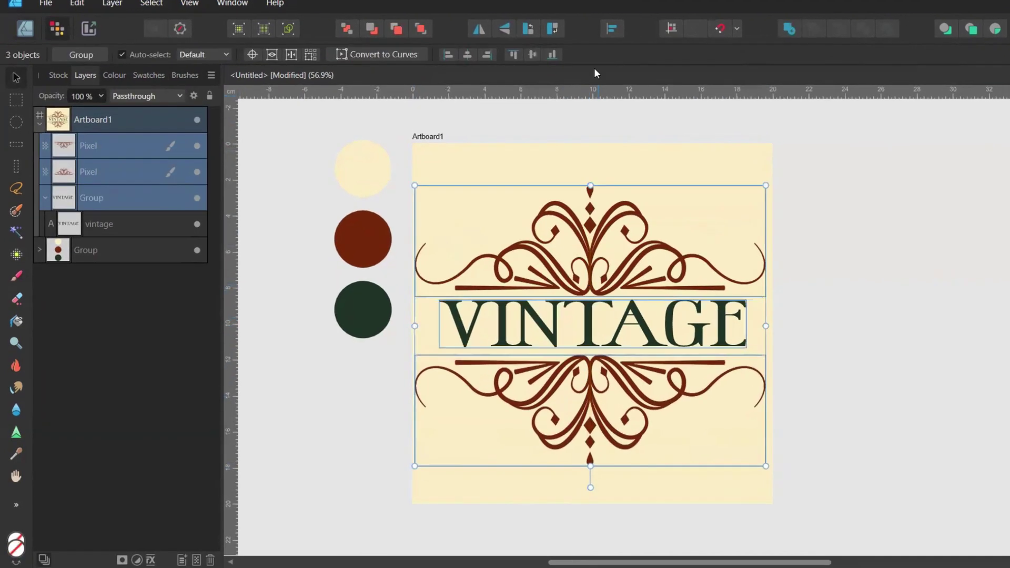
left_click(611, 28)
left_click(655, 68)
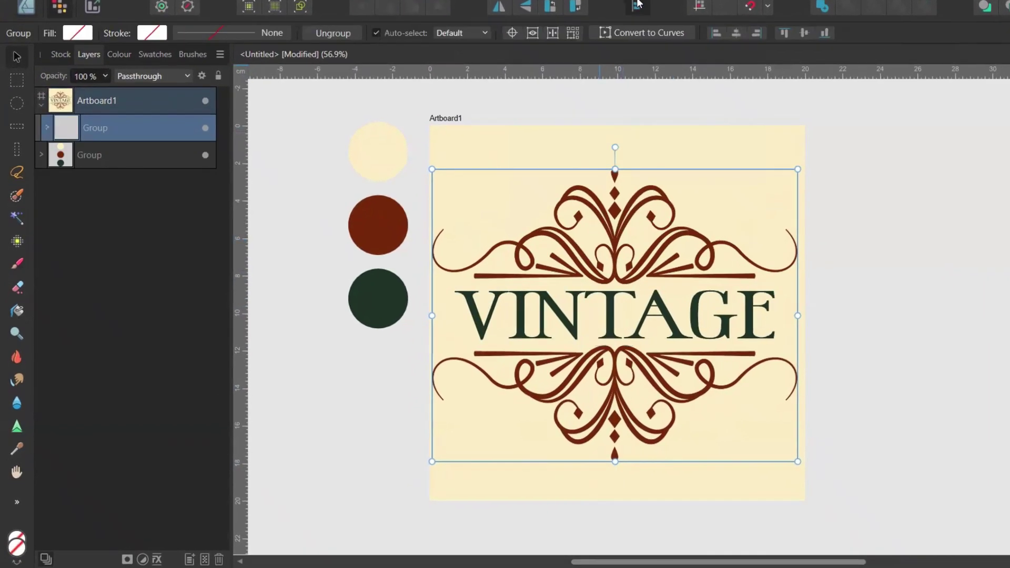
left_click(612, 28)
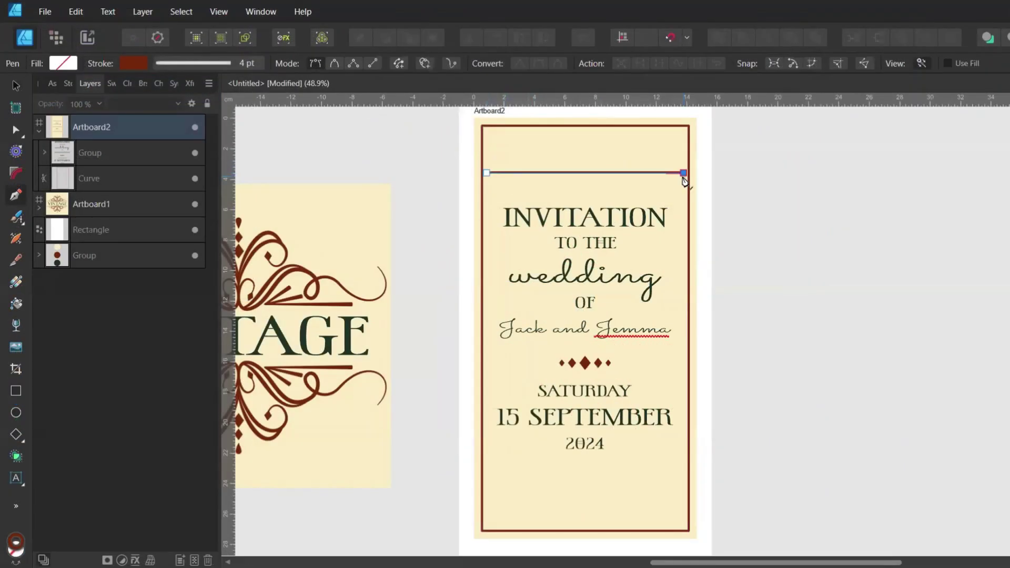
Apply the custom vector divider brush to the straight line above INVITATION on Artboard2.
left_click(193, 63)
left_click(207, 92)
left_click(100, 94)
left_click(138, 83)
left_click(124, 130)
Set the divider line's stroke width to 48 pt and shorten both line ends to fit inside the frame.
key("a")
left_click(213, 63)
scroll(288, 115, "down", 10)
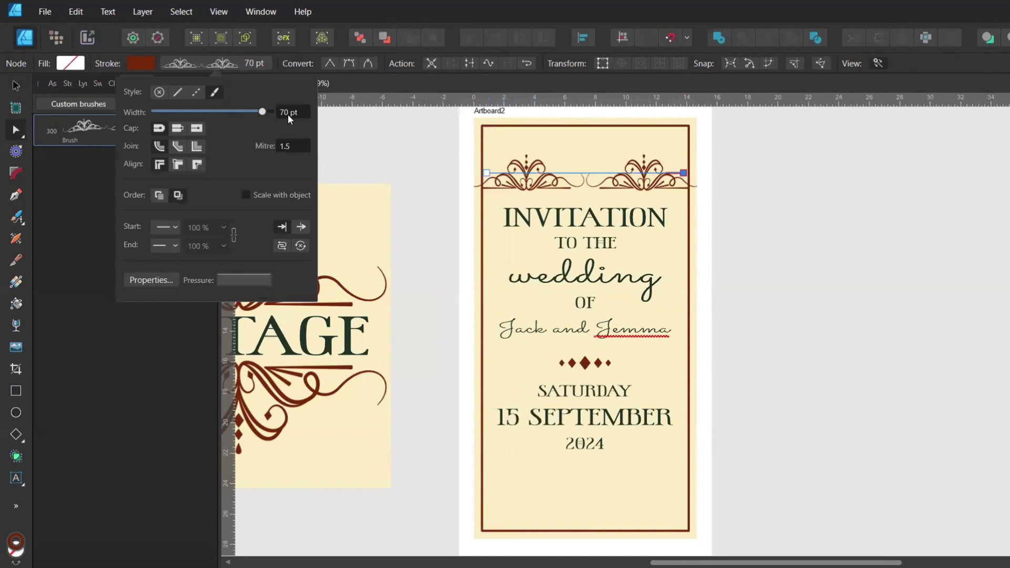
scroll(288, 114, "down", 12)
left_click_drag(486, 173, 494, 173)
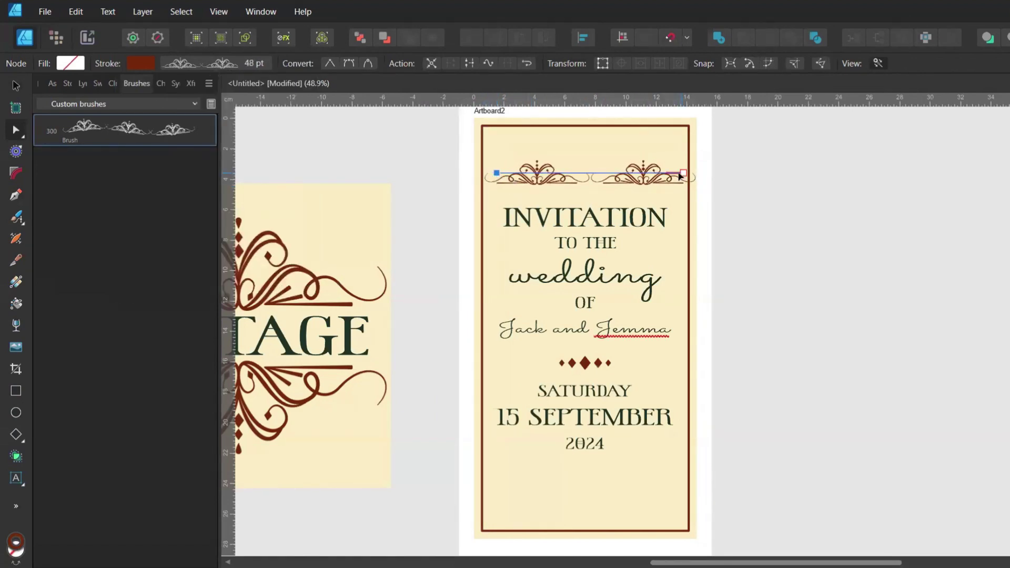
left_click_drag(682, 174, 674, 173)
Place a duplicate of the divider line near the bottom edge of the invitation's frame.
key("v")
left_click_drag(604, 171, 581, 509)
key("ctrl+j")
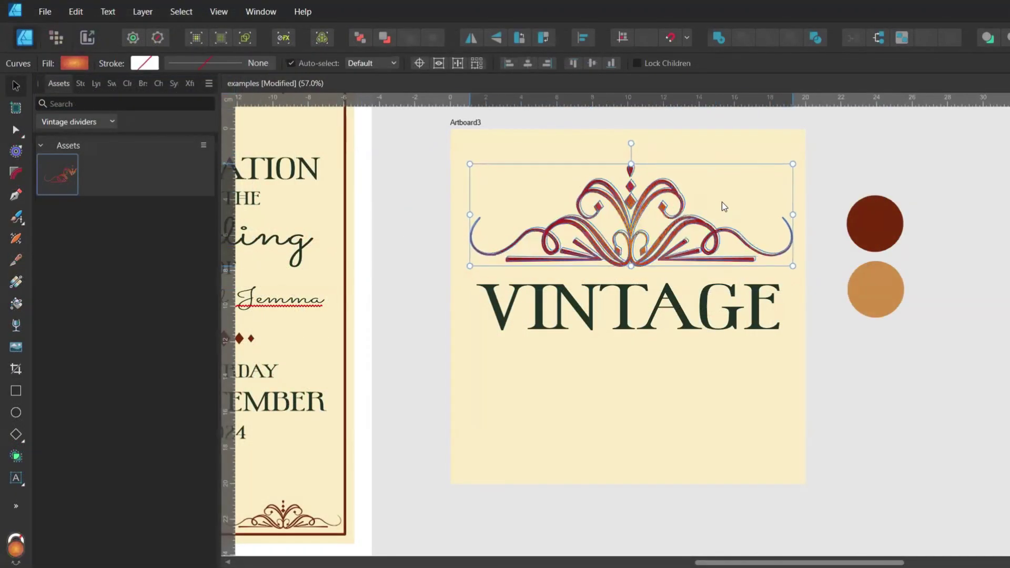
Position the textured ornament asset above the VINTAGE text on Artboard3 and align the two on their centres.
left_click_drag(722, 207, 722, 210)
left_click(668, 308, "shift")
left_click(582, 38)
left_click(521, 90)
Recolour the ornament's elliptical gradient with dark red at the centre and the tan palette colour at the outer end.
left_click(664, 226)
key("g")
left_click(629, 229)
left_click(111, 83)
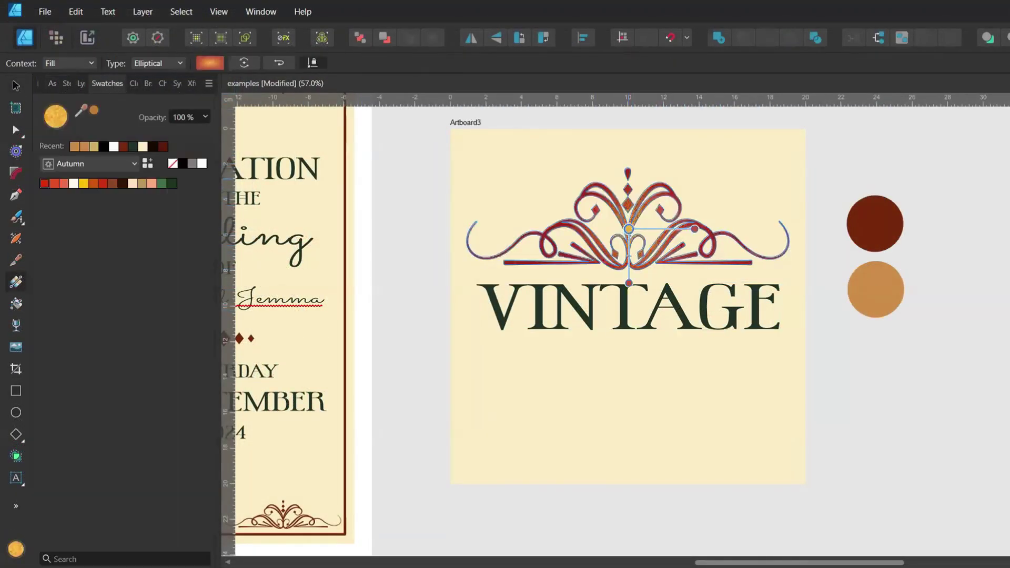
left_click(124, 147)
left_click(629, 283)
double_click(60, 117)
left_click_drag(357, 425, 876, 290)
left_click(368, 425)
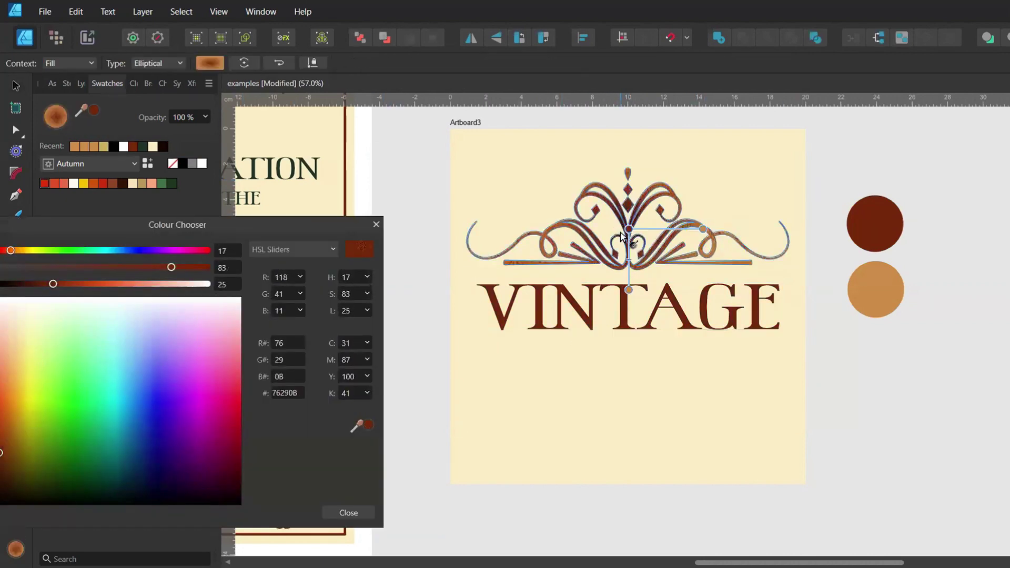
Change the ornament's gradient type to Linear.
left_click(157, 63)
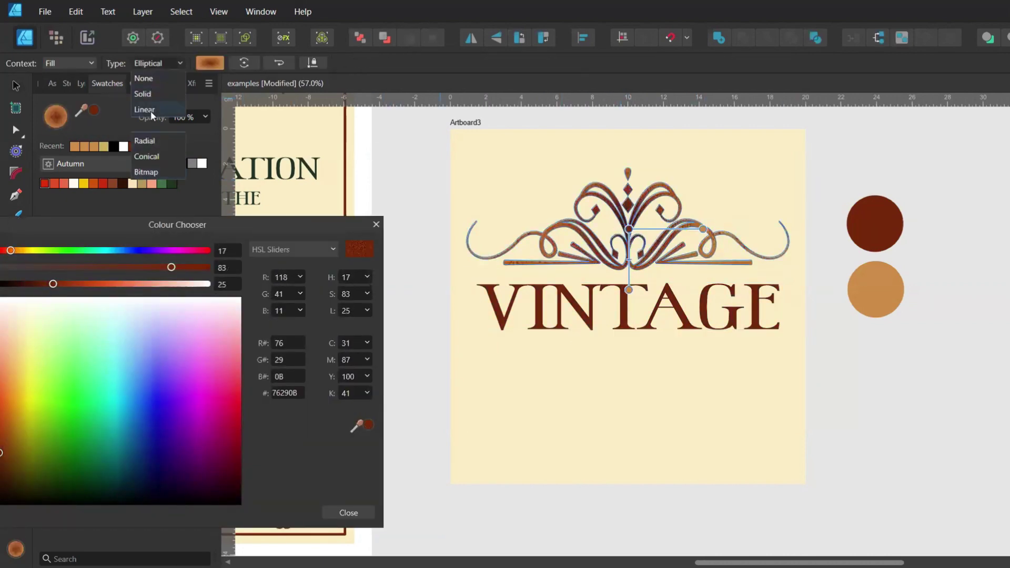
left_click(151, 114)
key("v")
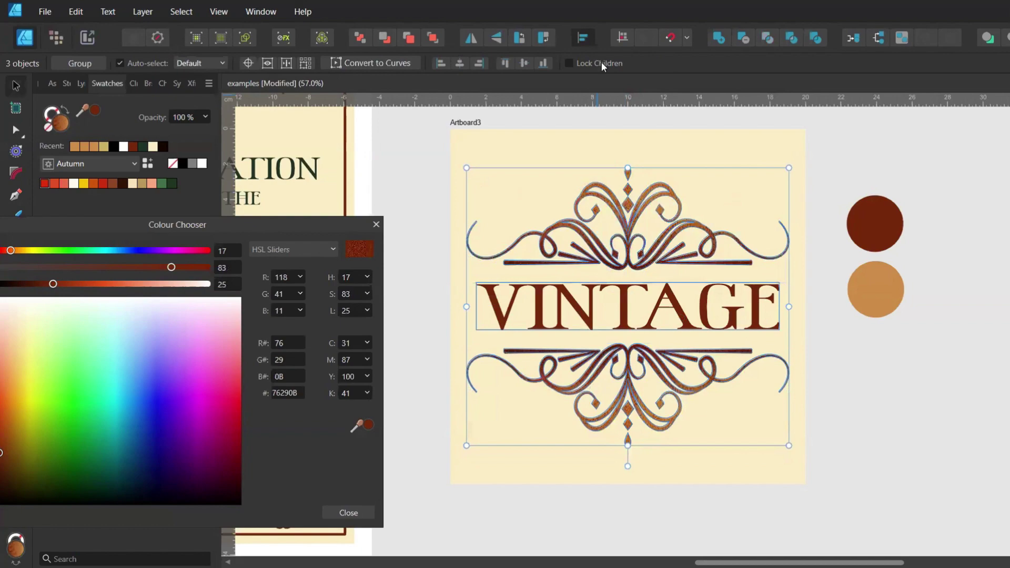
Align the two gradient ornaments and the VINTAGE text on Artboard3.
left_click(582, 37)
left_click(597, 263)
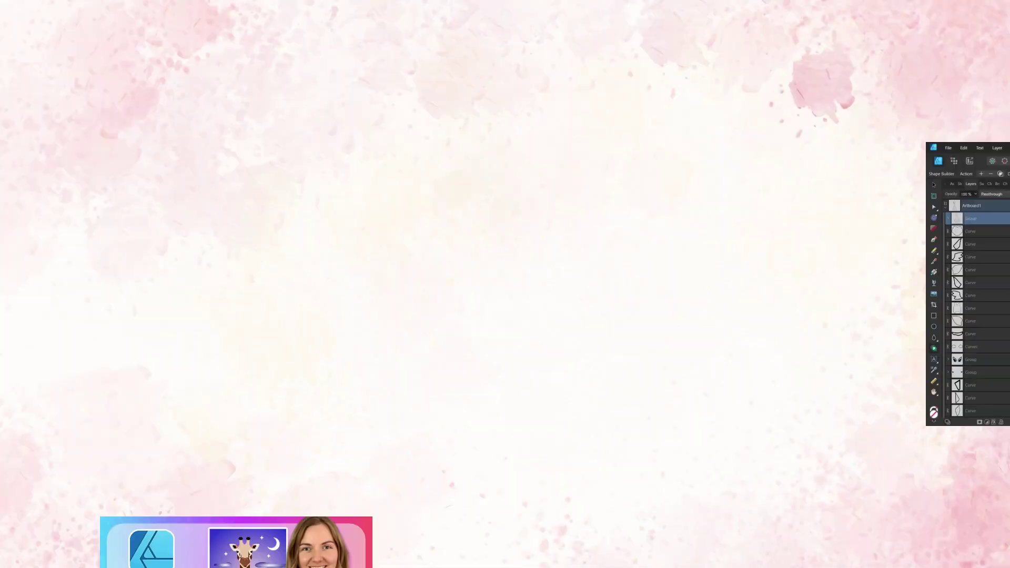